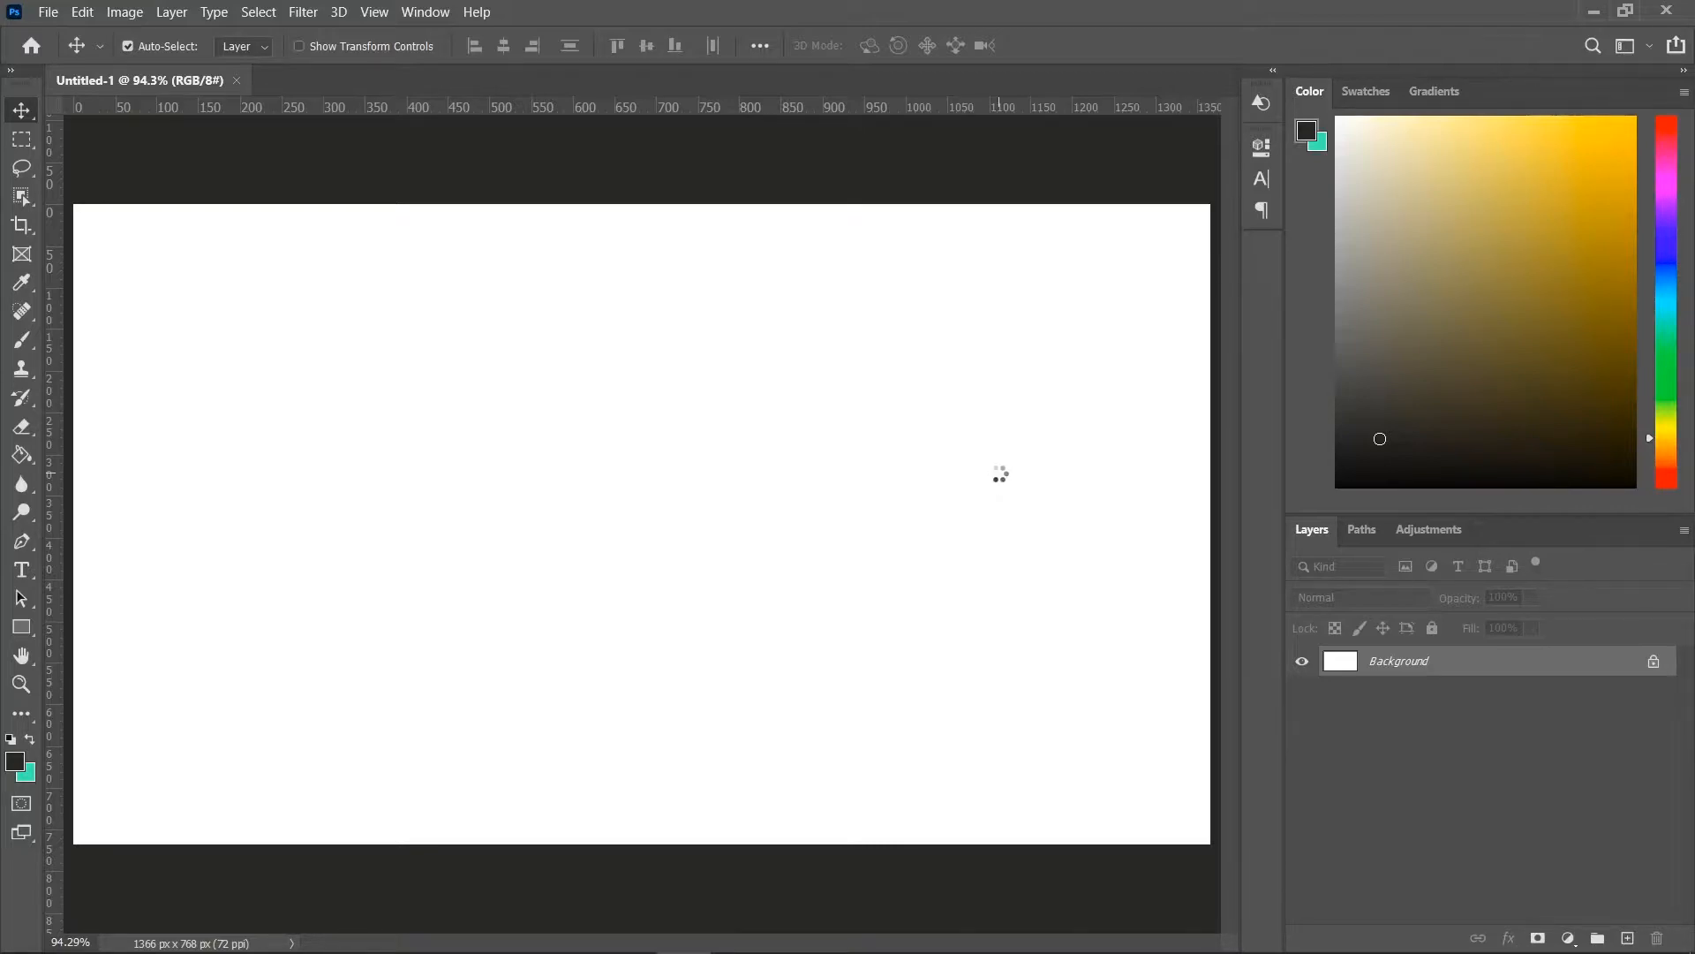
Place a point text layer near the canvas's upper-left corner with the Horizontal Type tool.
key("t")
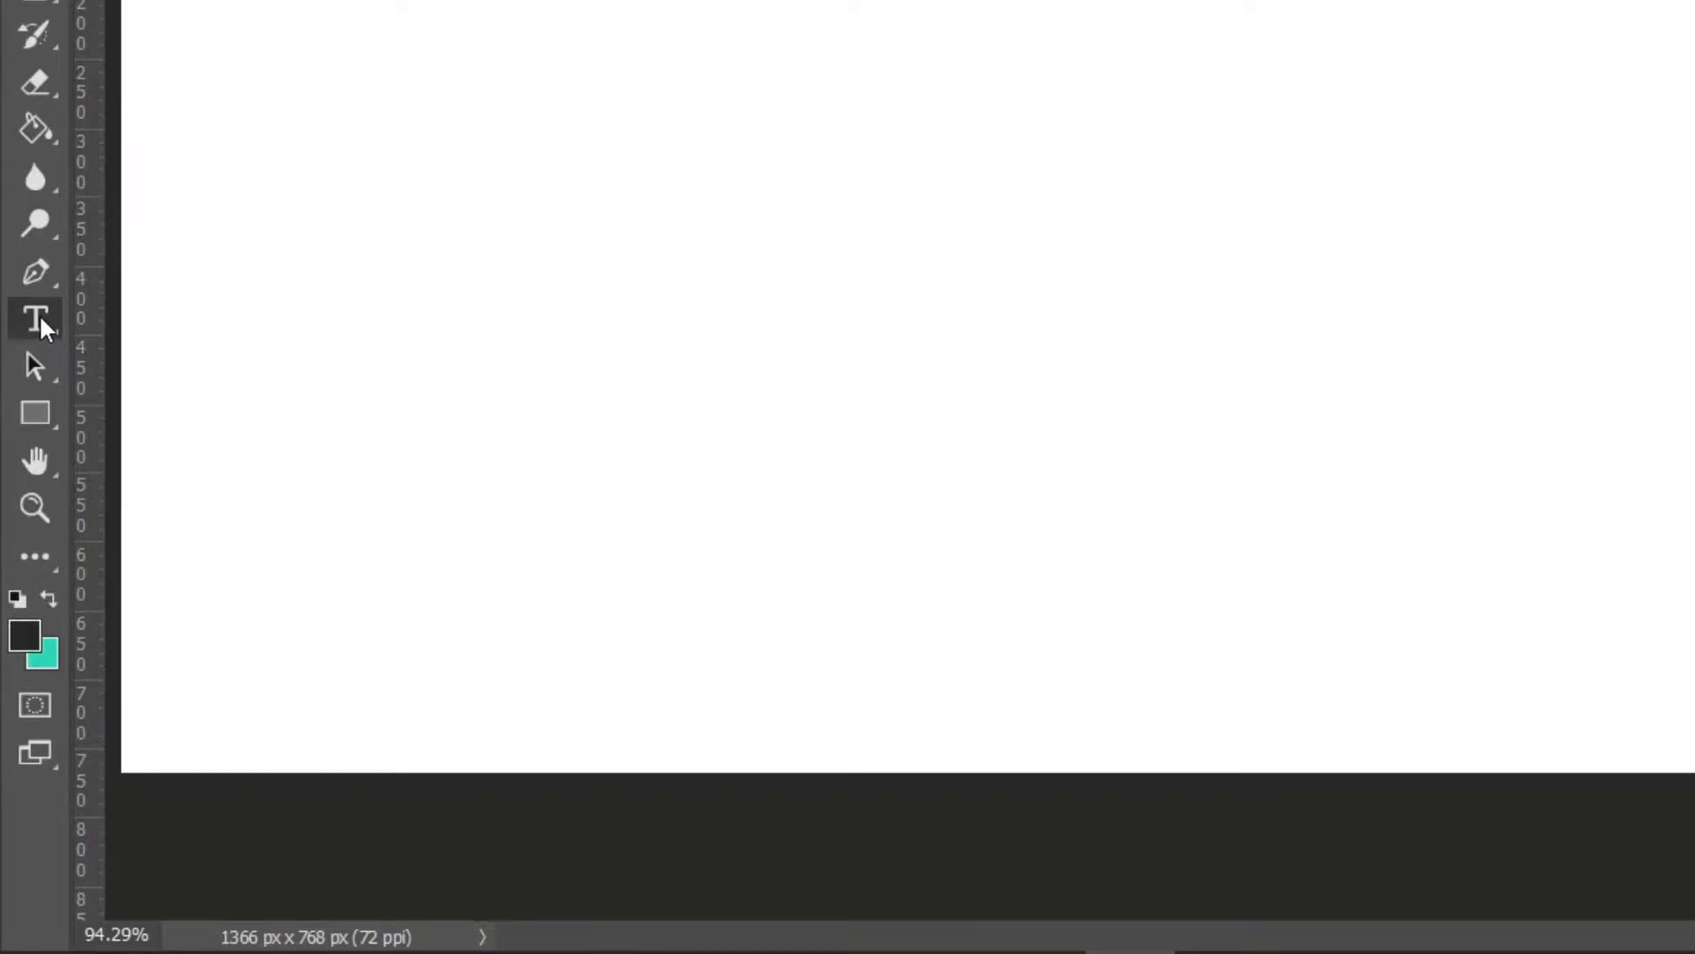
right_click(38, 322)
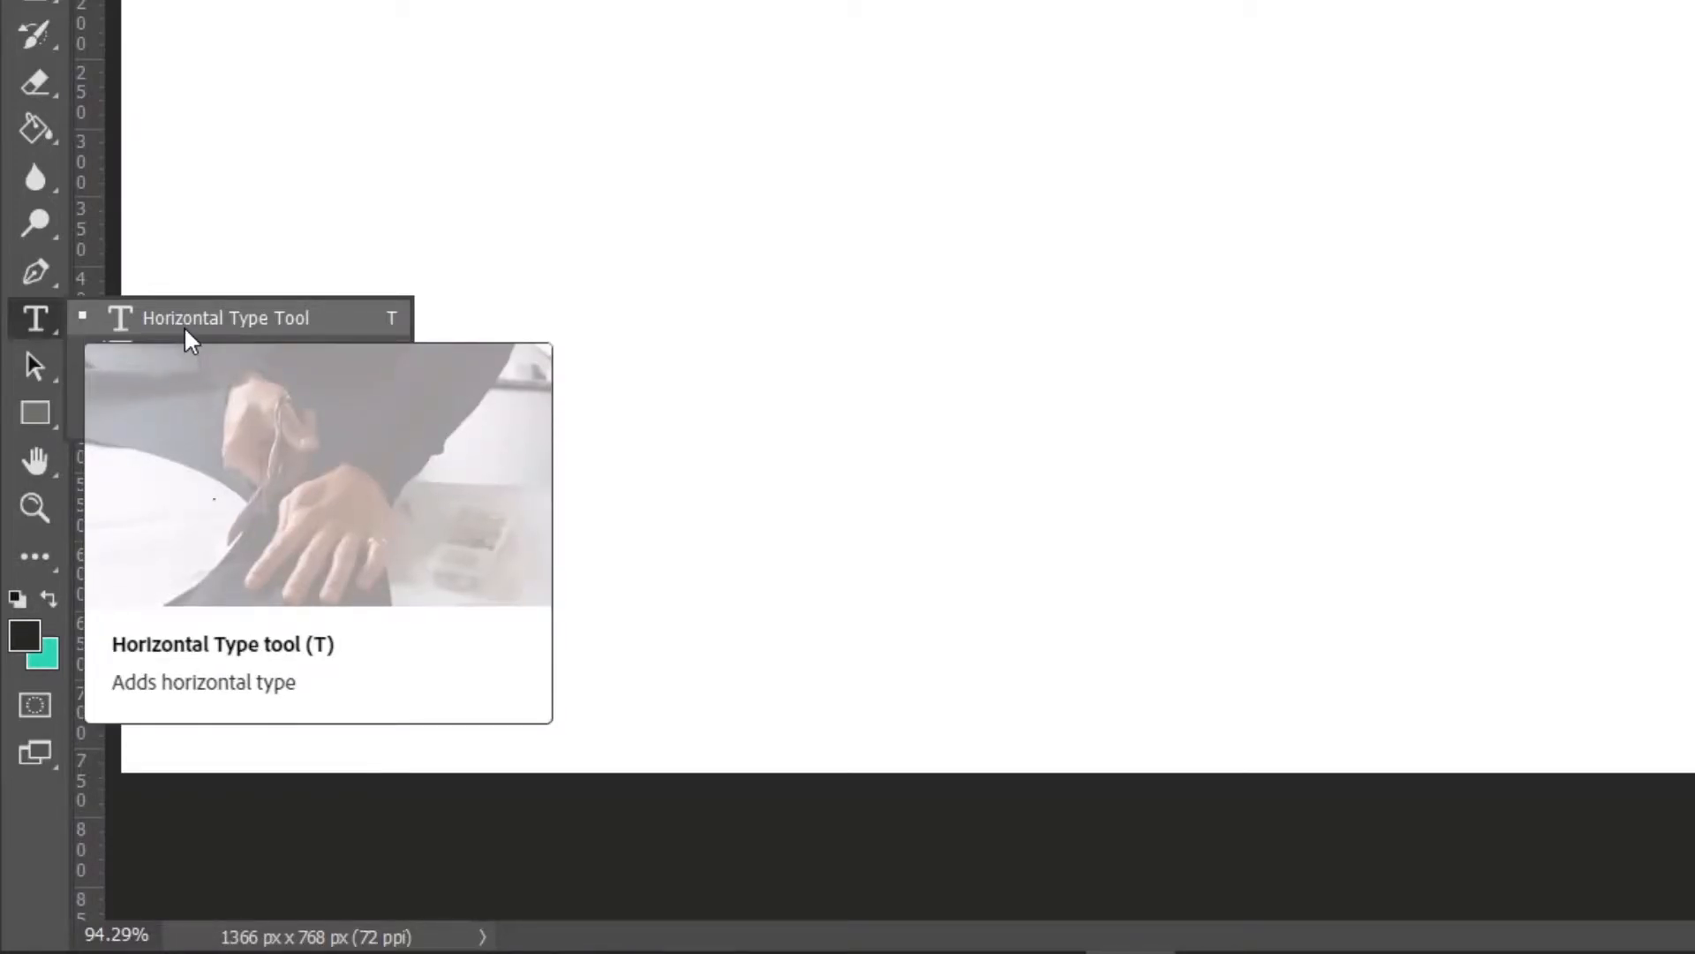
left_click(124, 316)
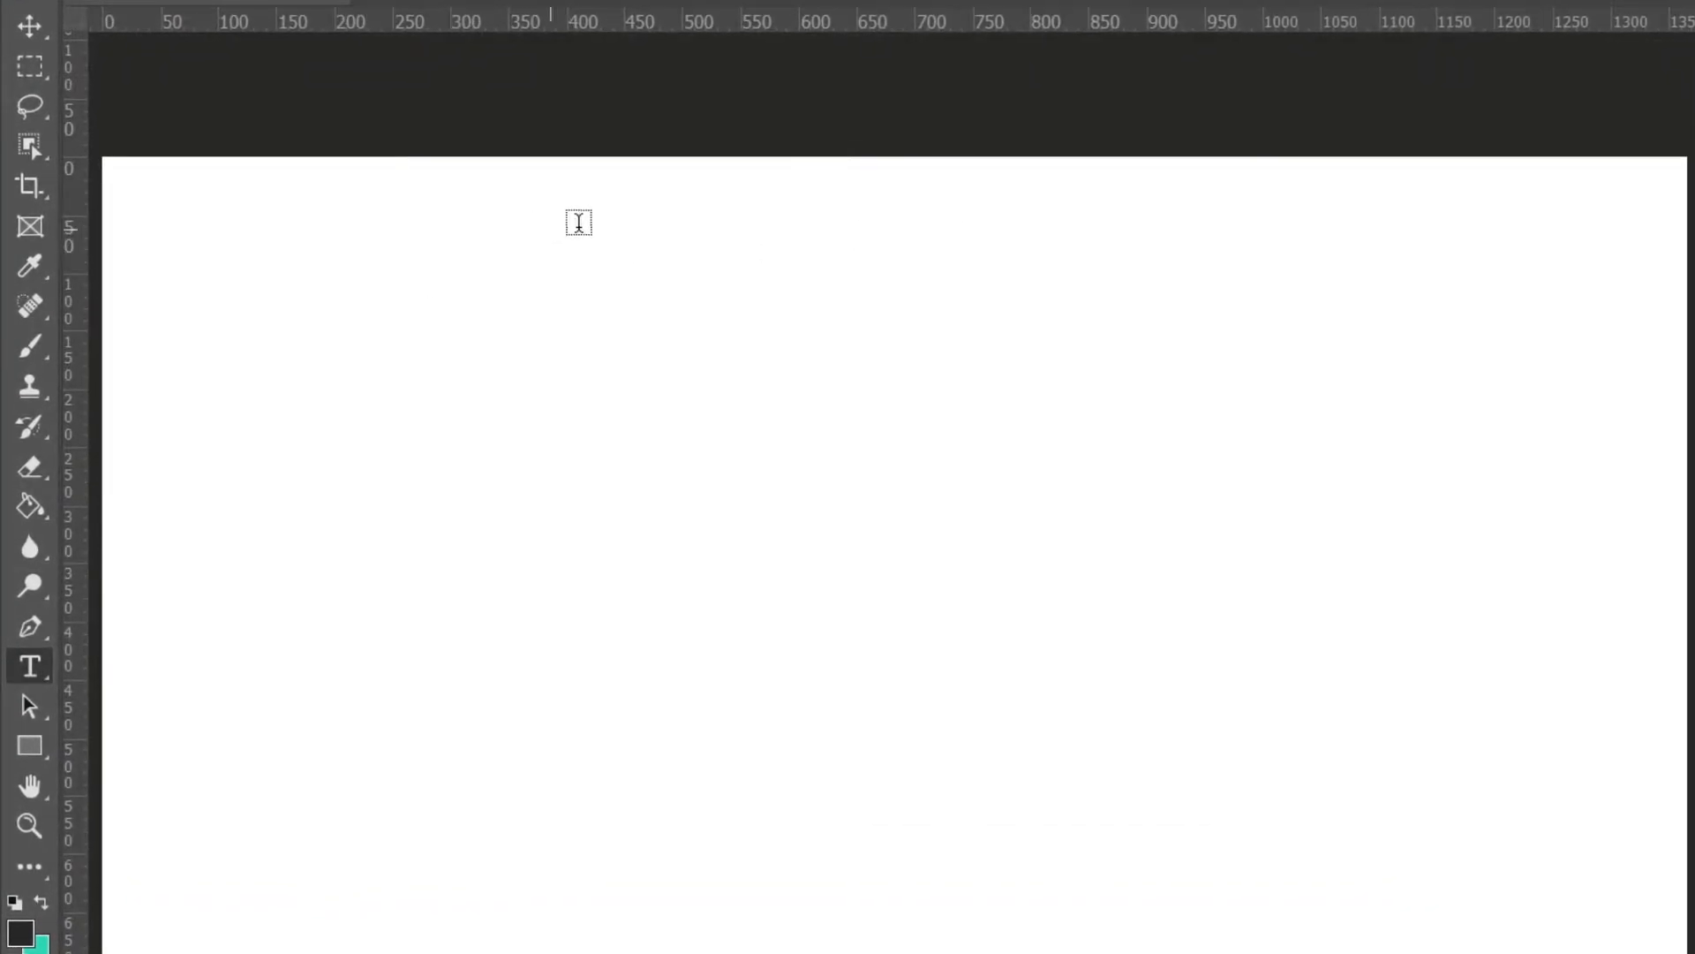
left_click(341, 253)
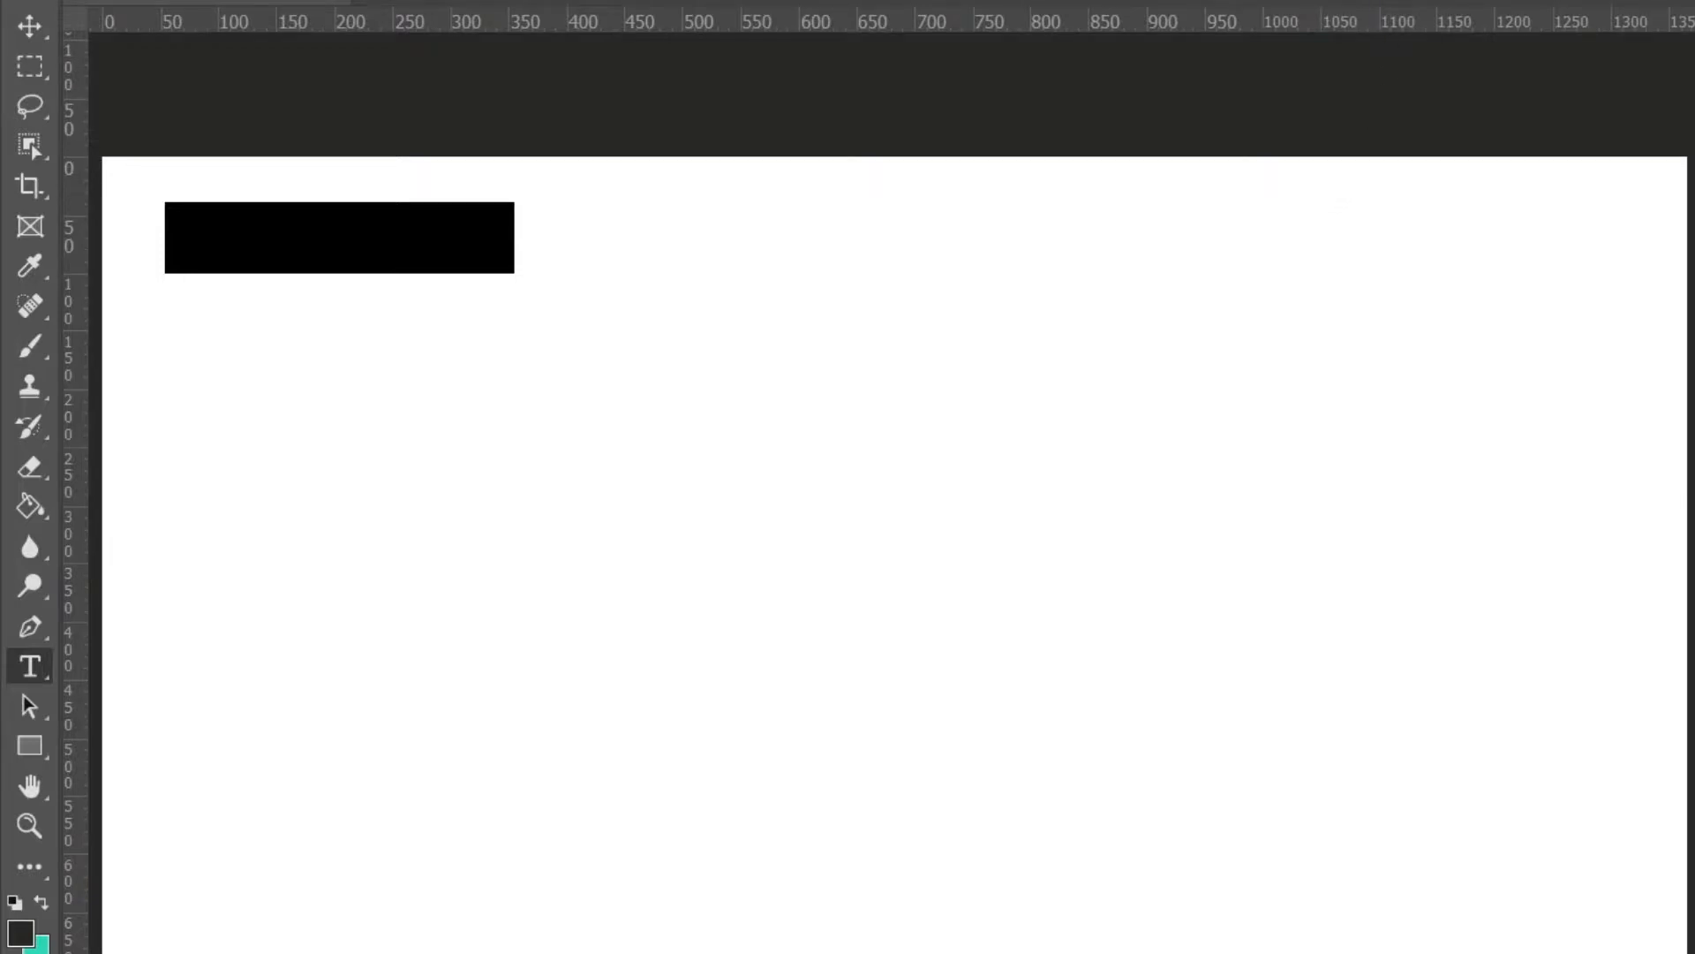
left_click(1180, 2)
left_click_drag(1328, 719, 1237, 901)
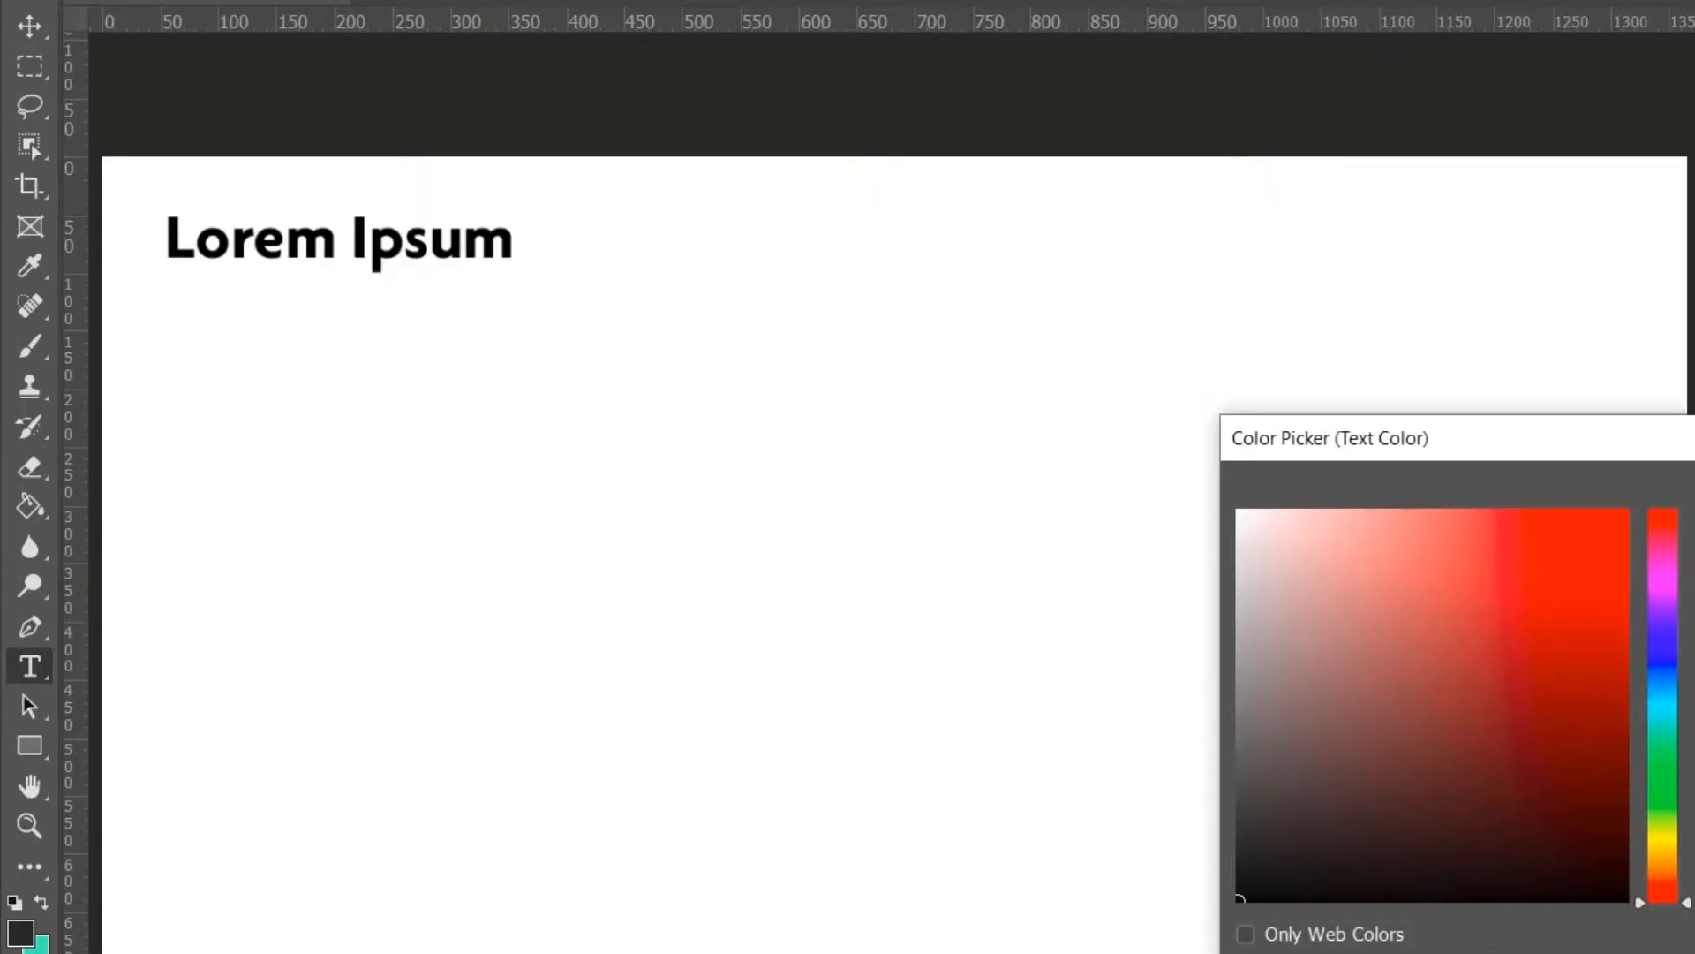
key("Return")
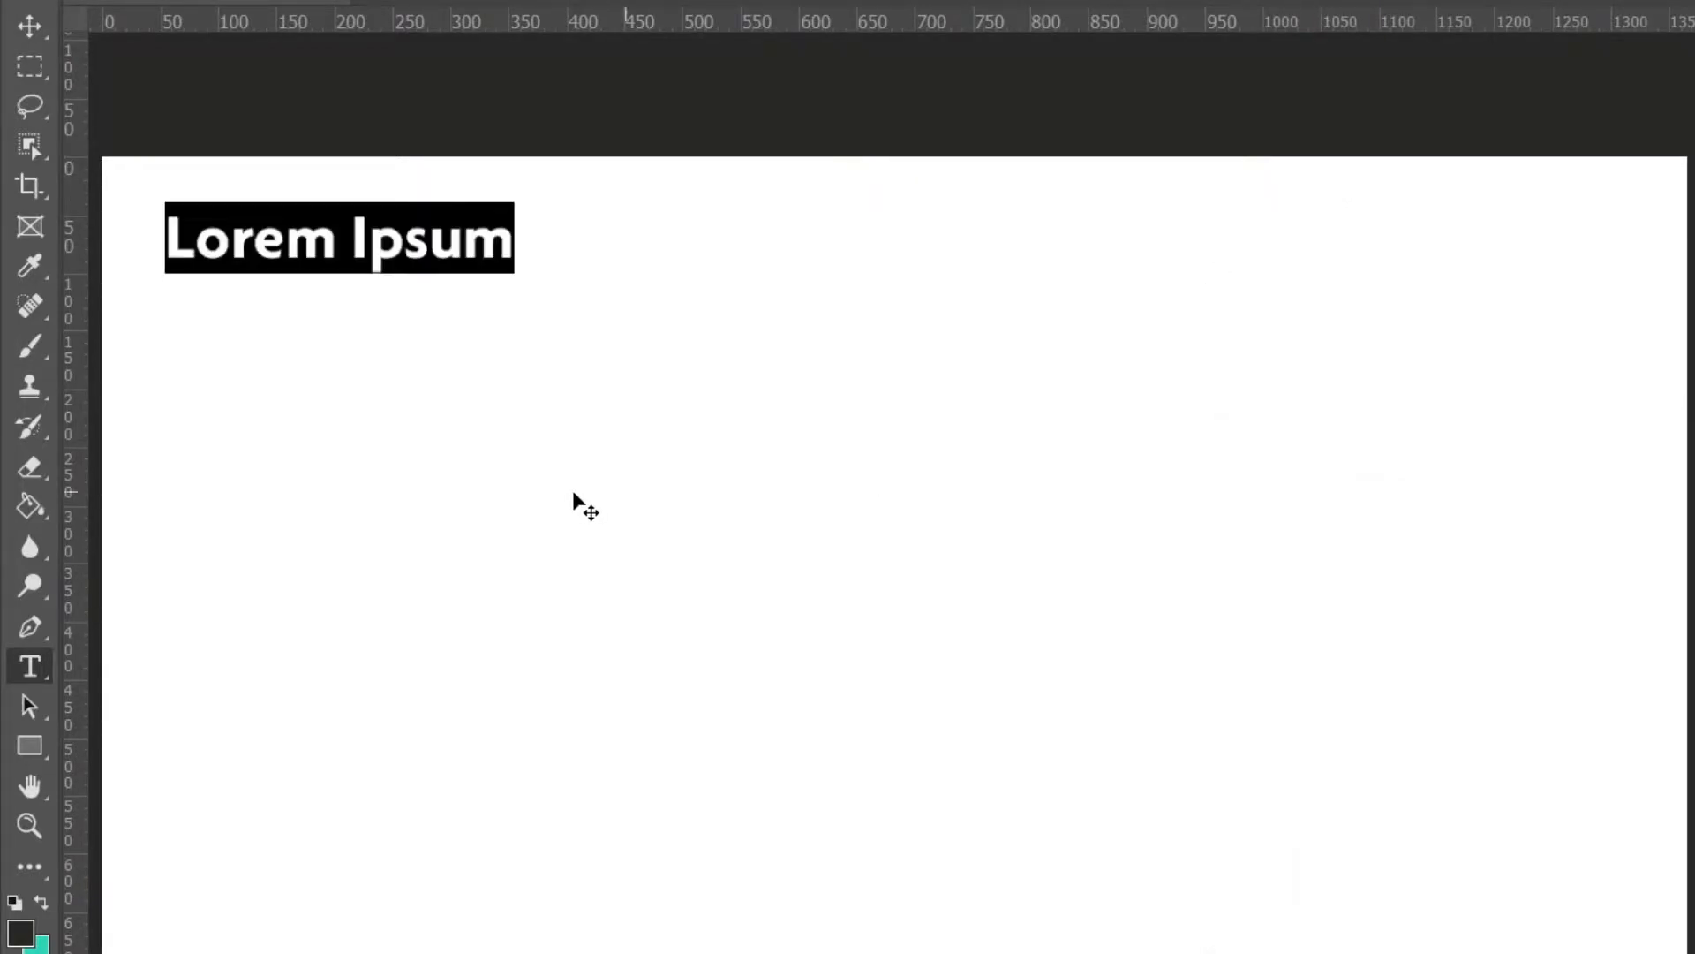
left_click(30, 25)
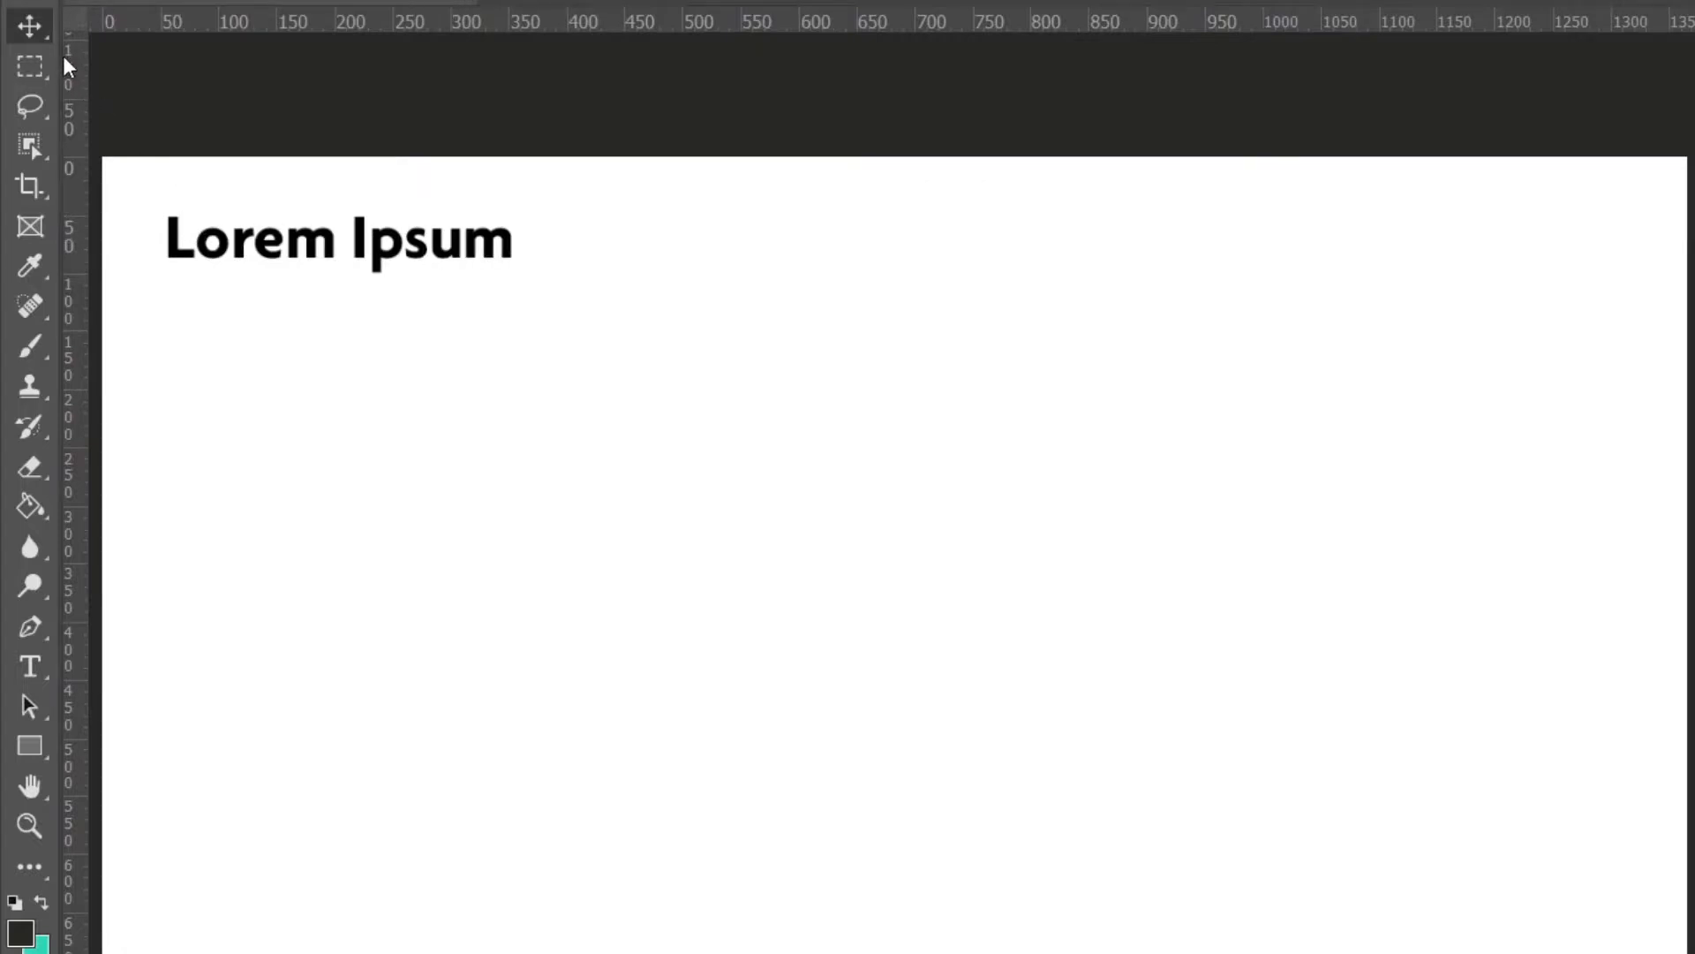
Drag out a paragraph text box below the heading with the Type tool.
left_click(35, 668)
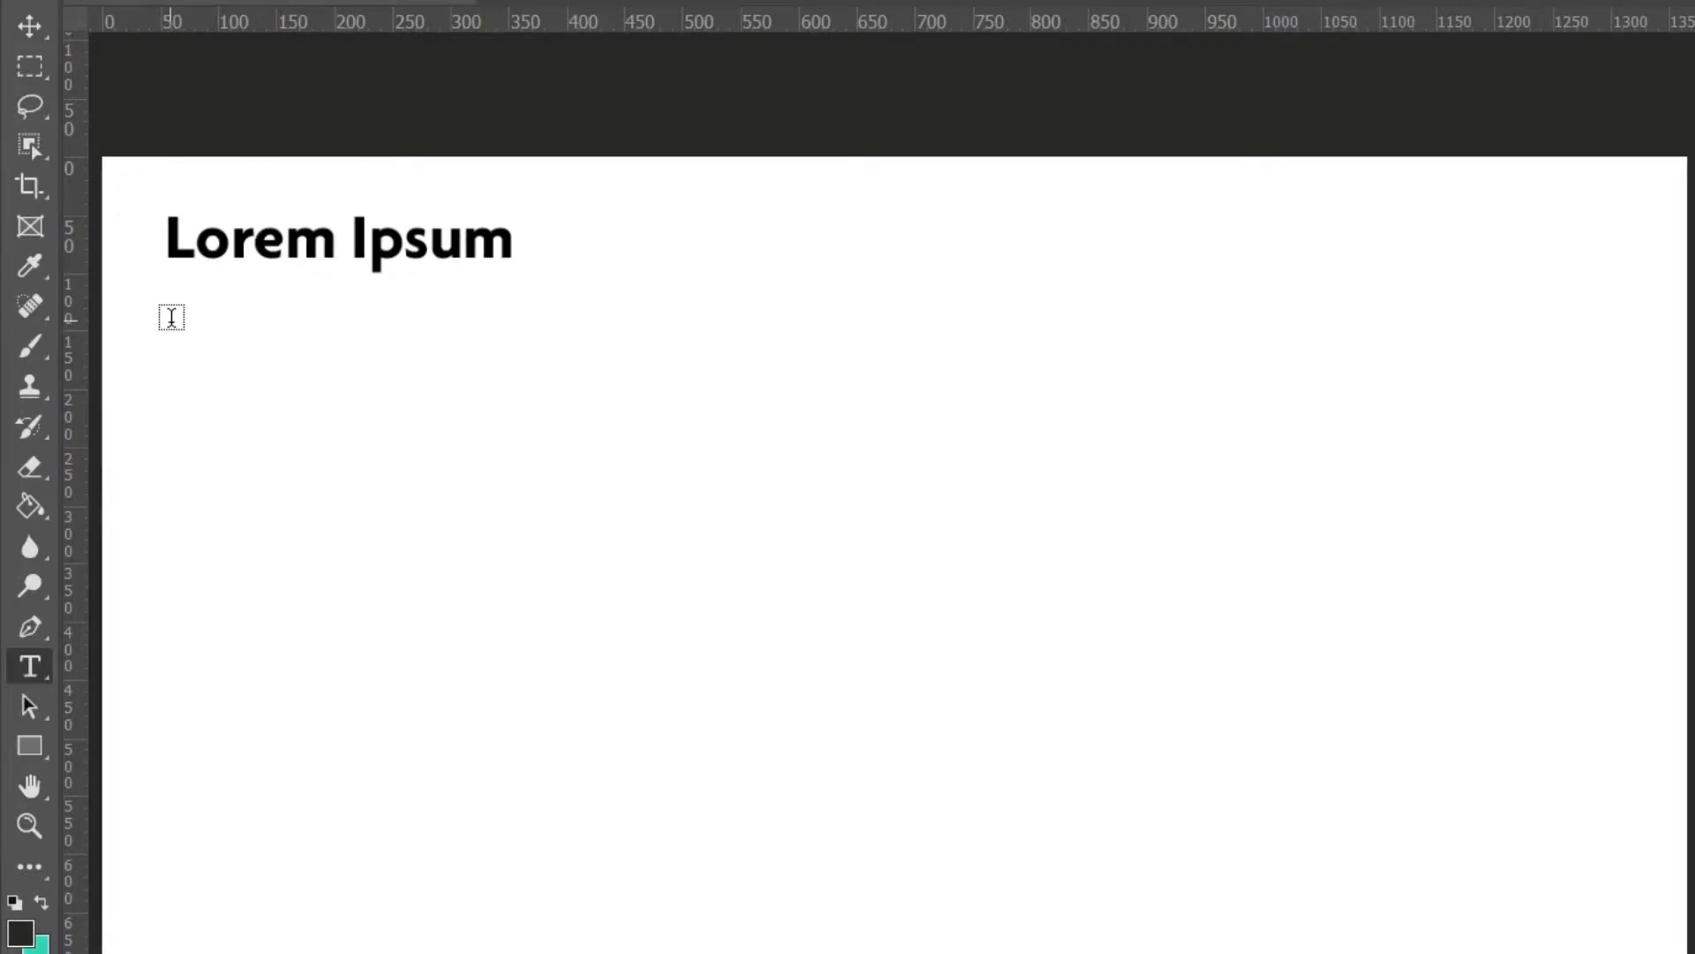
left_click_drag(170, 320, 706, 522)
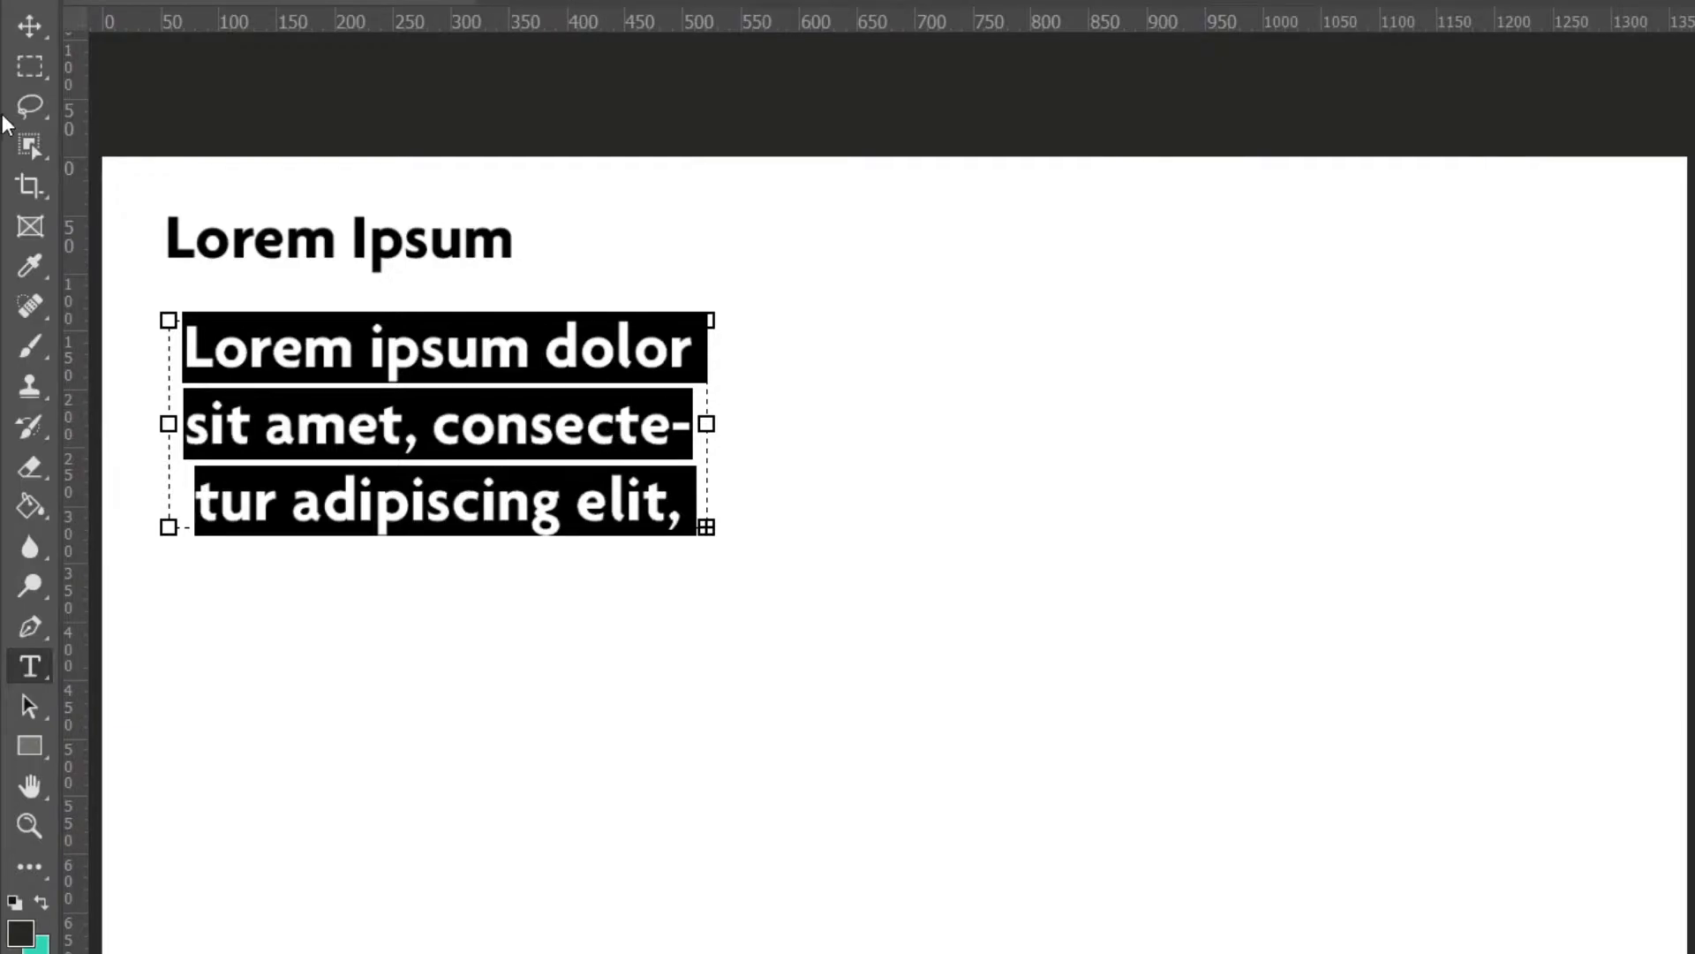
left_click(30, 26)
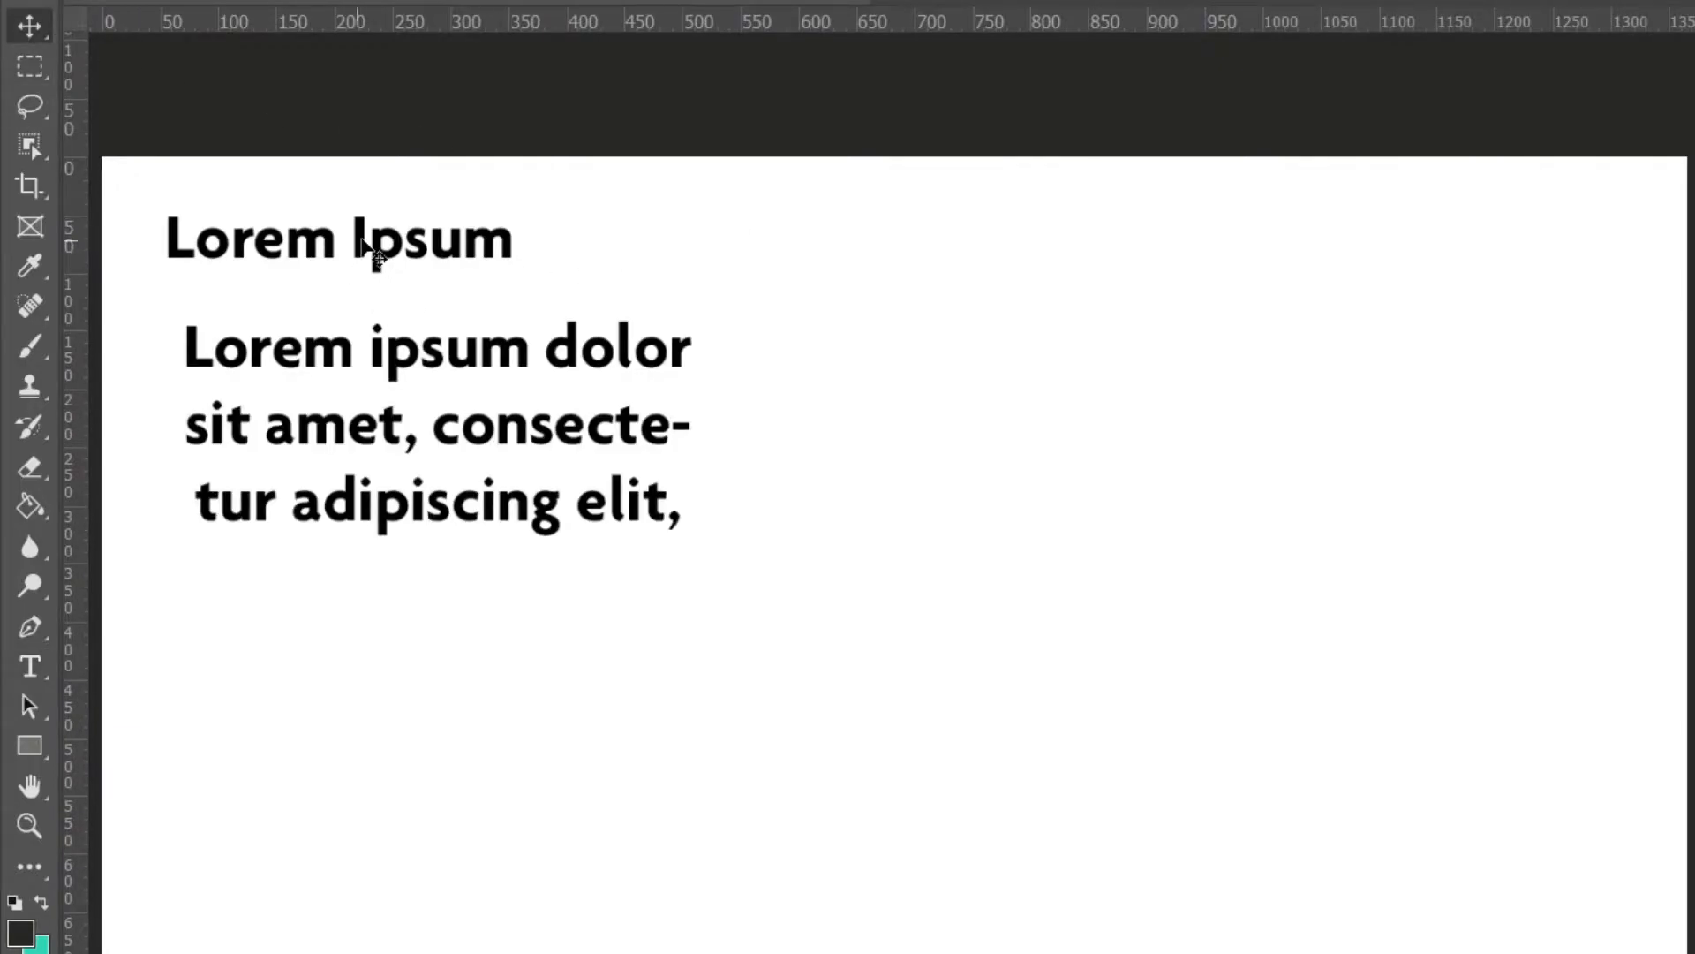
Append a long string of random letters to the end of the heading text.
key("t")
left_click(450, 237)
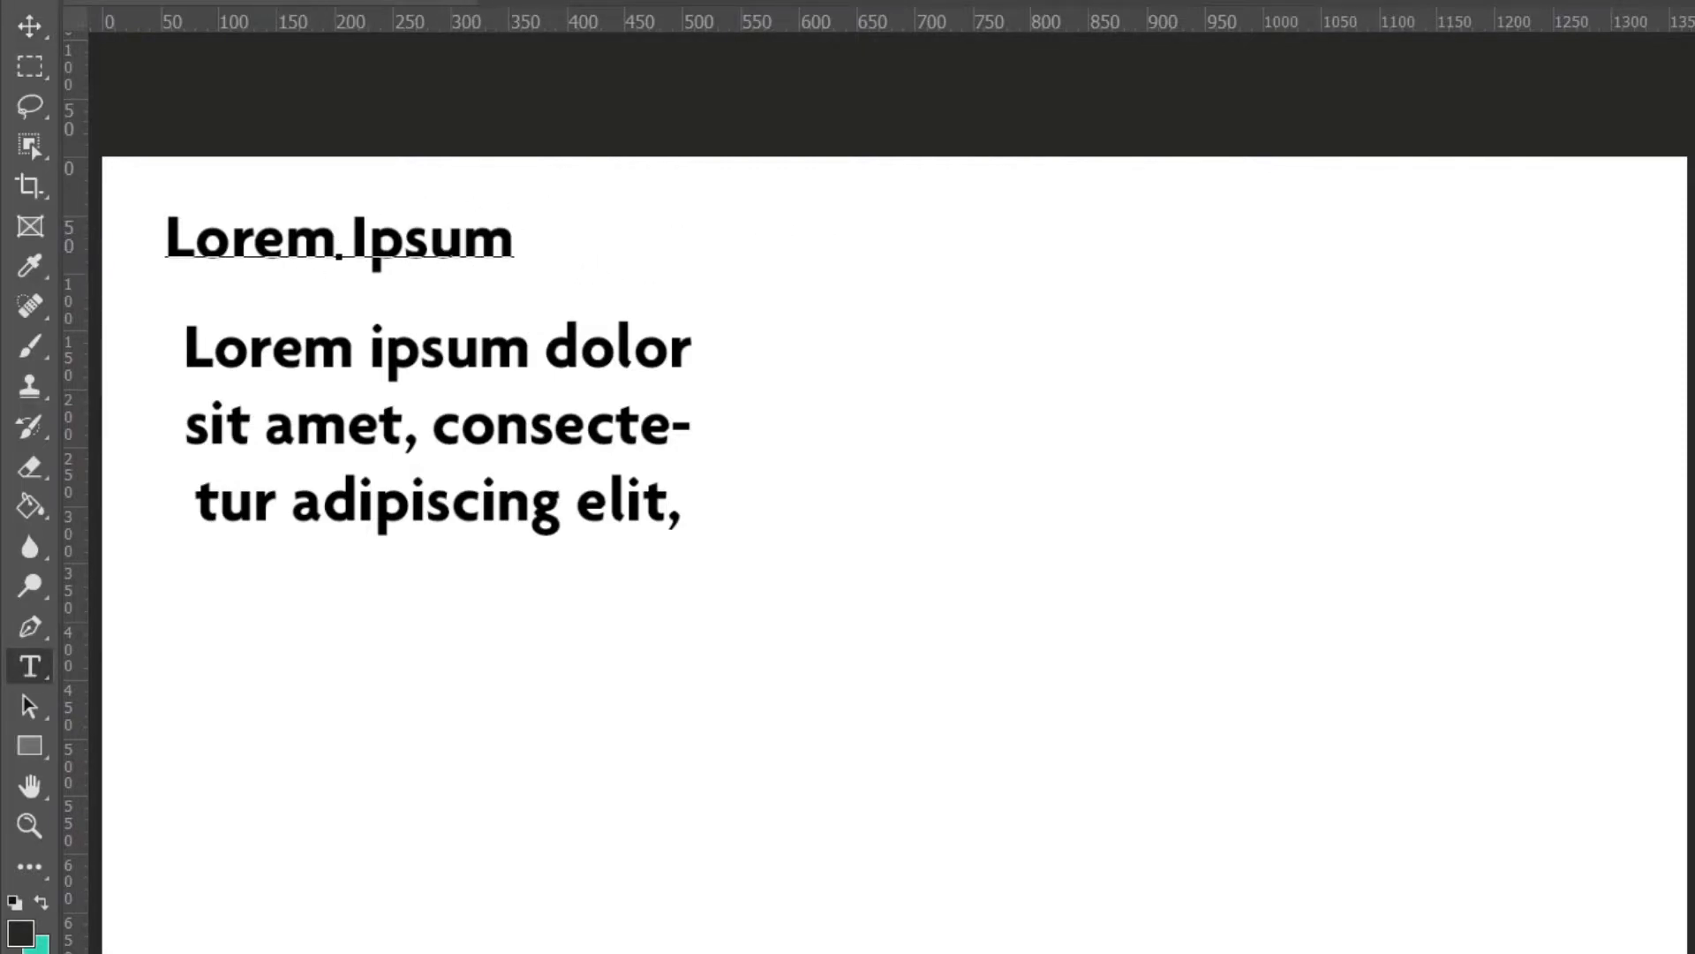
left_click(512, 237)
type("asdfkjsadjkf")
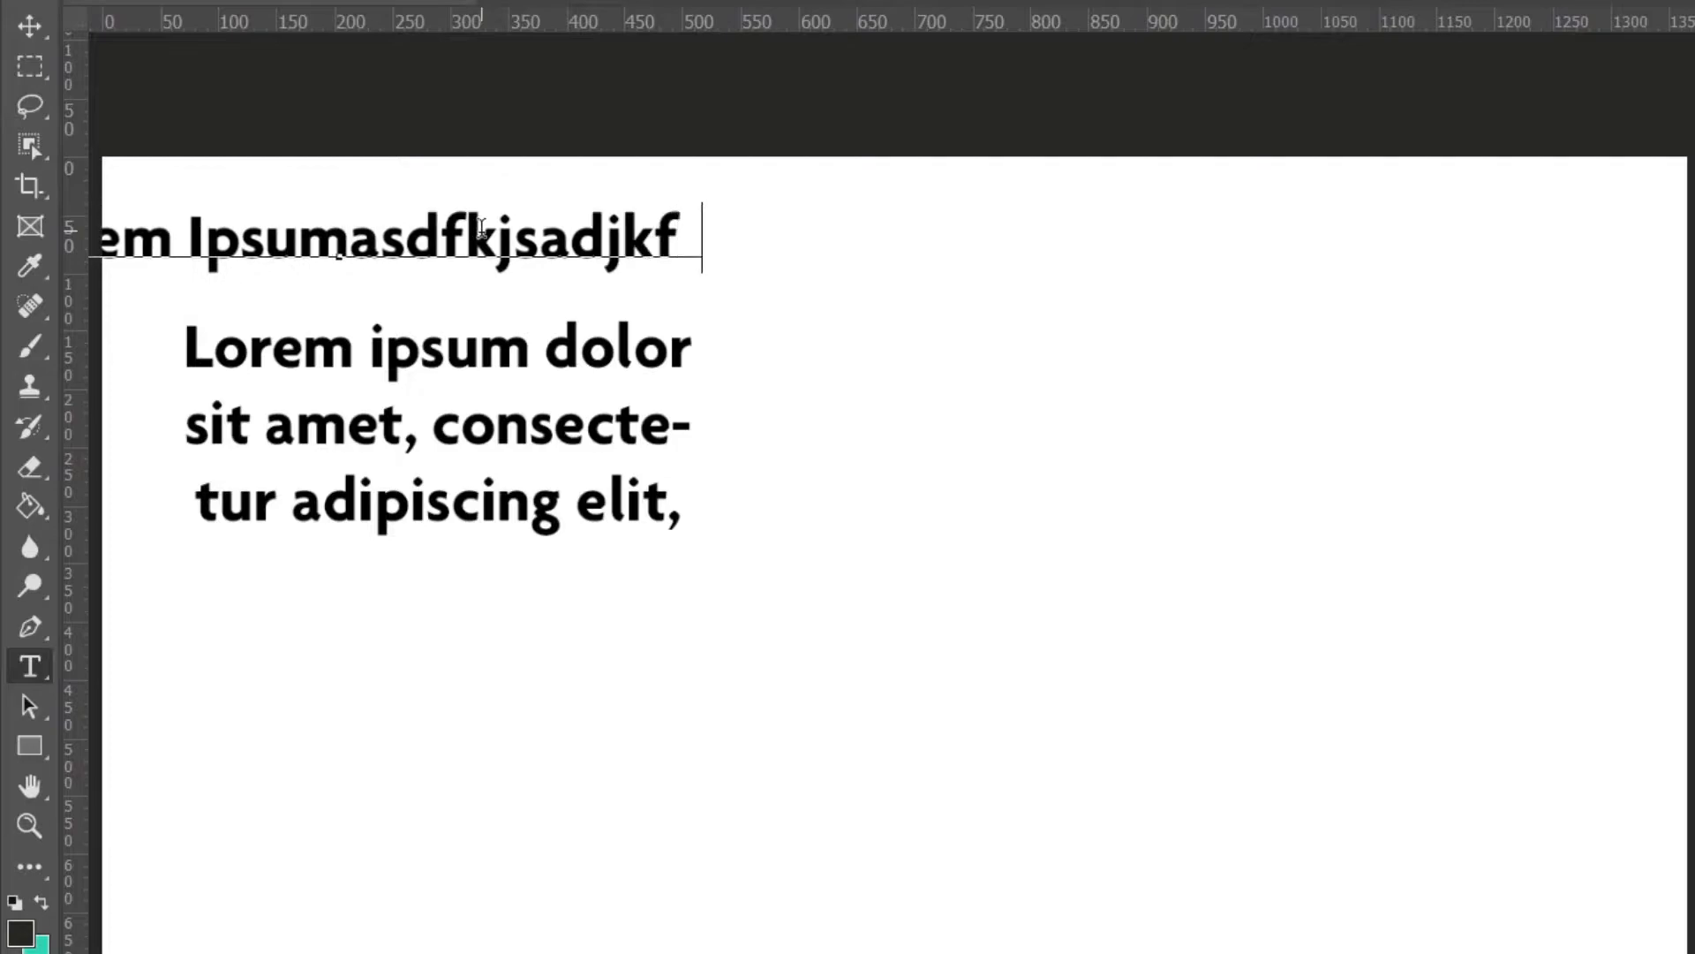
type("jkasdfjkkjsdafjksakjdasdkj")
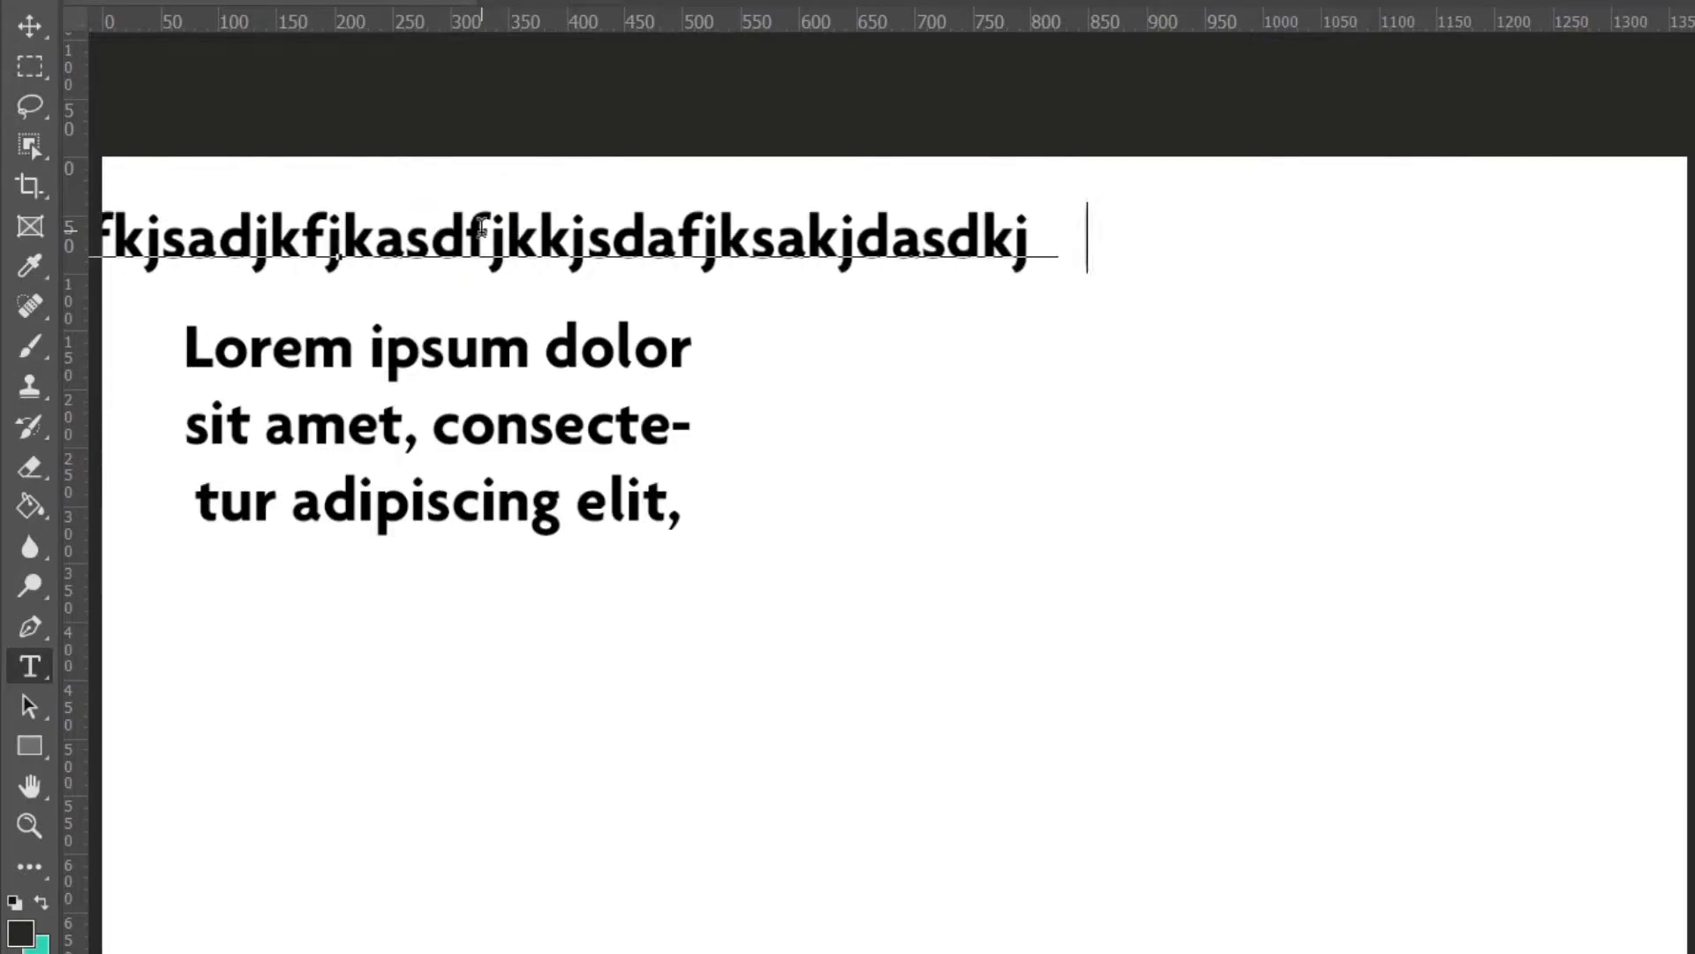
type("asdfjkasdfkjasndfkjnasjkdfnaksjd")
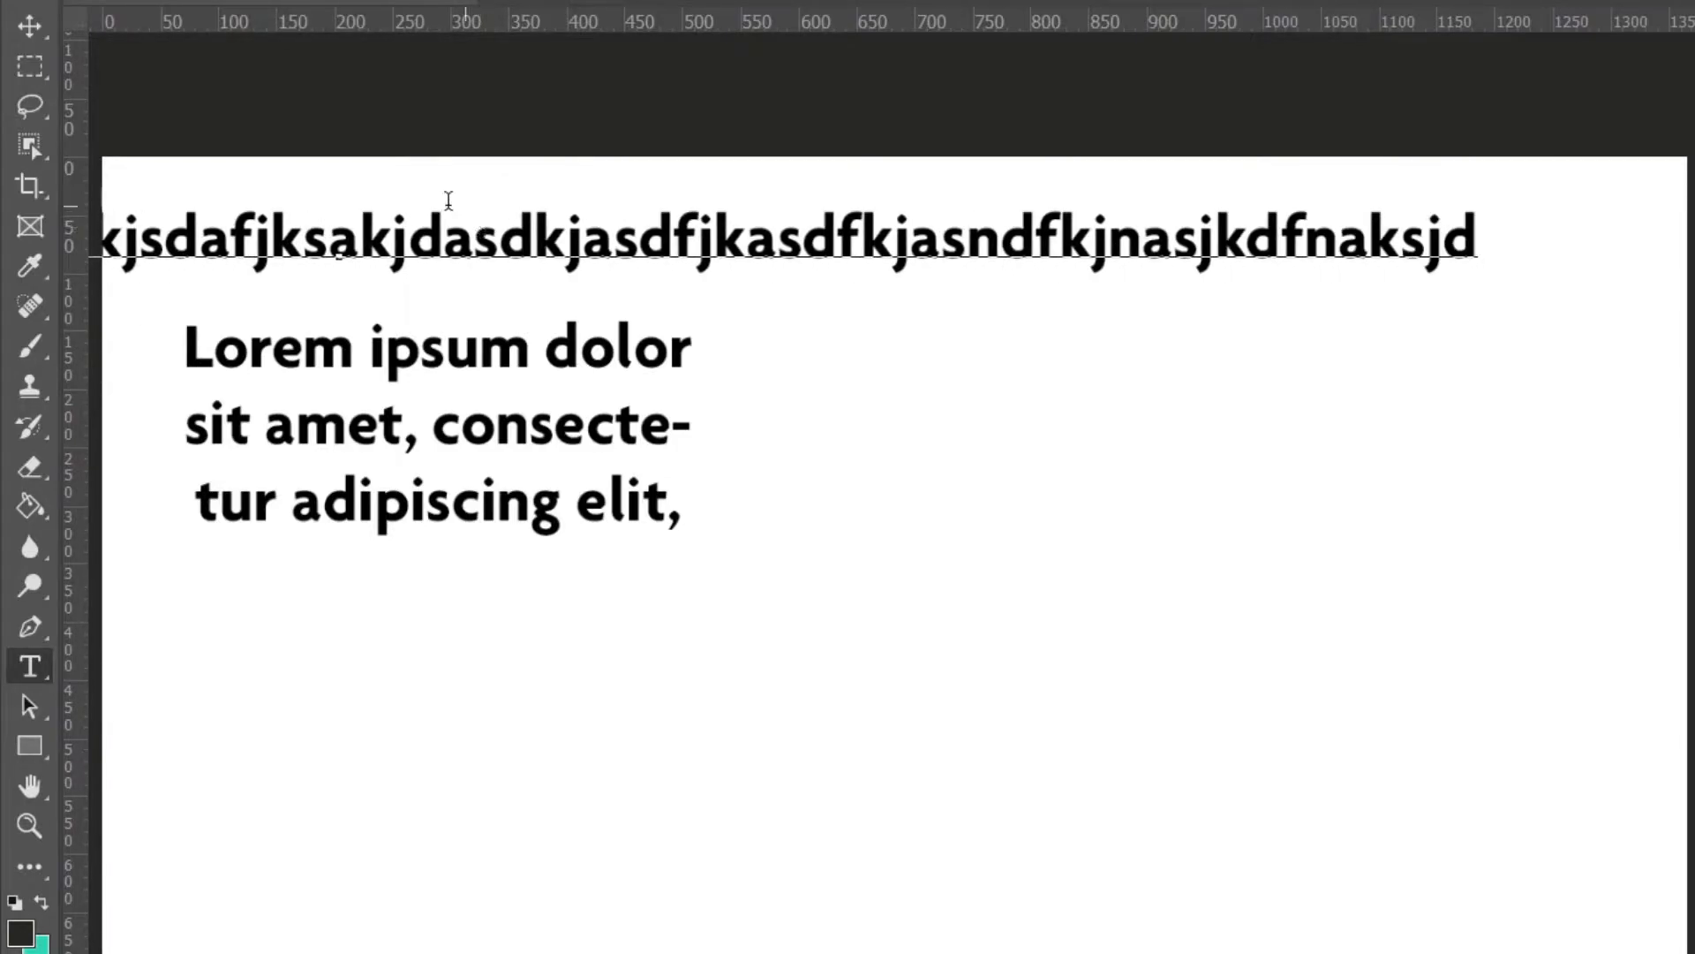
left_click(34, 21)
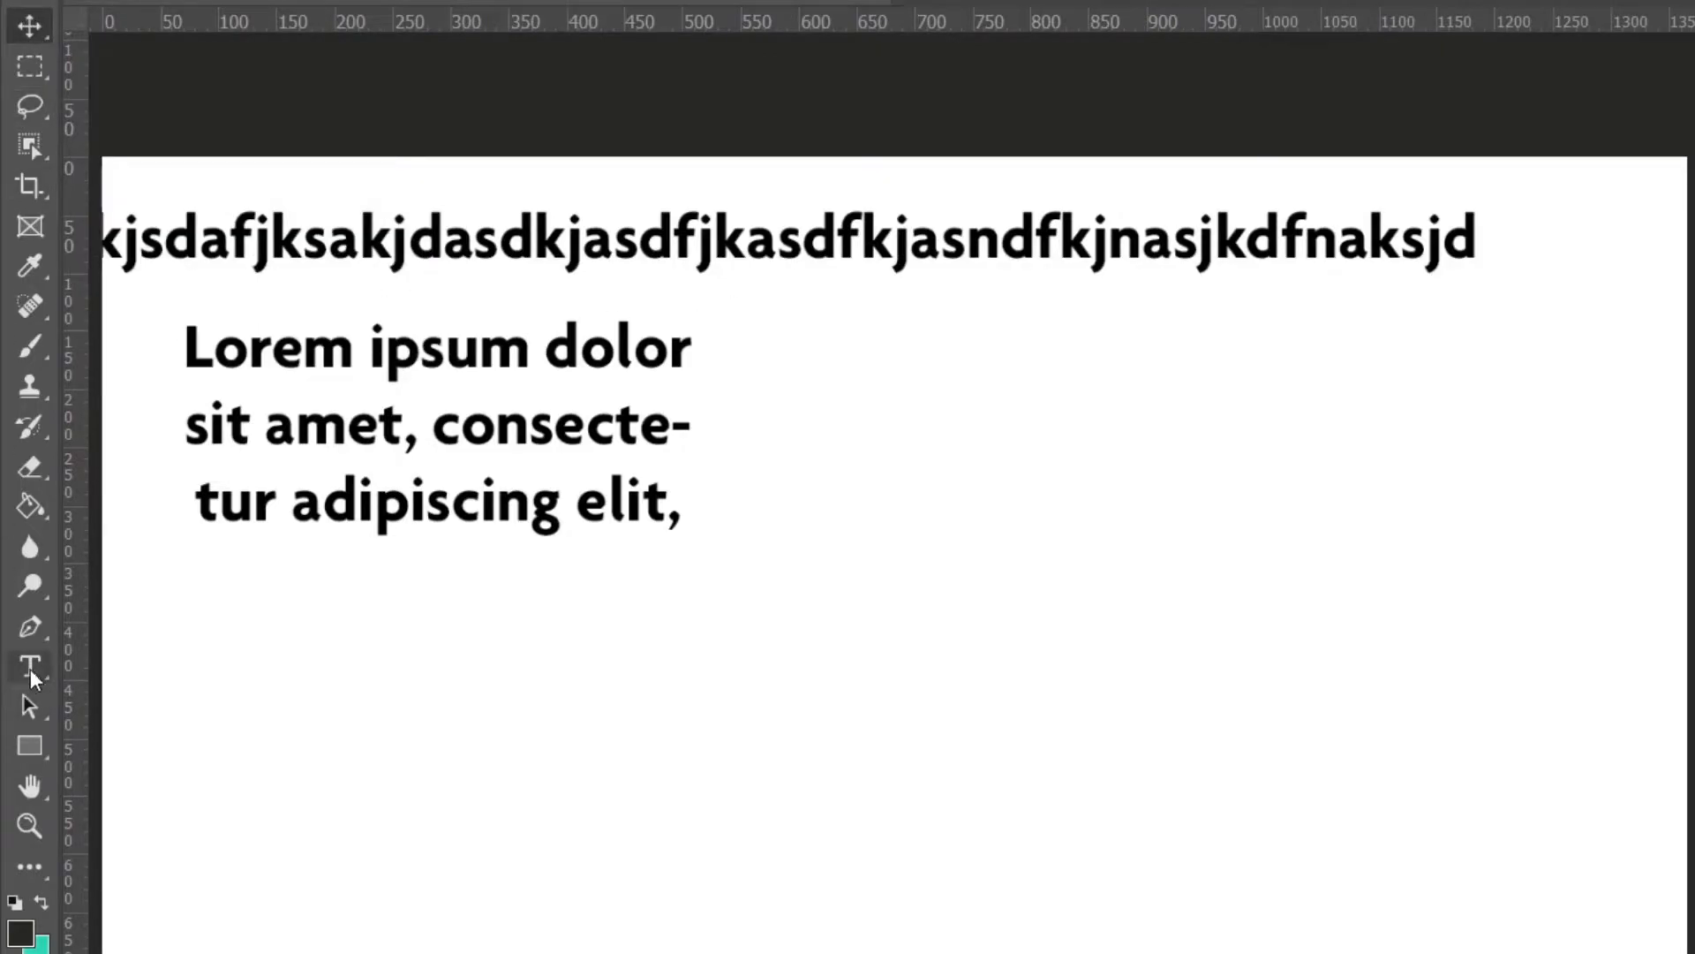
Narrow the paragraph text box by dragging its side handle inward.
left_click(30, 668)
left_click(350, 365)
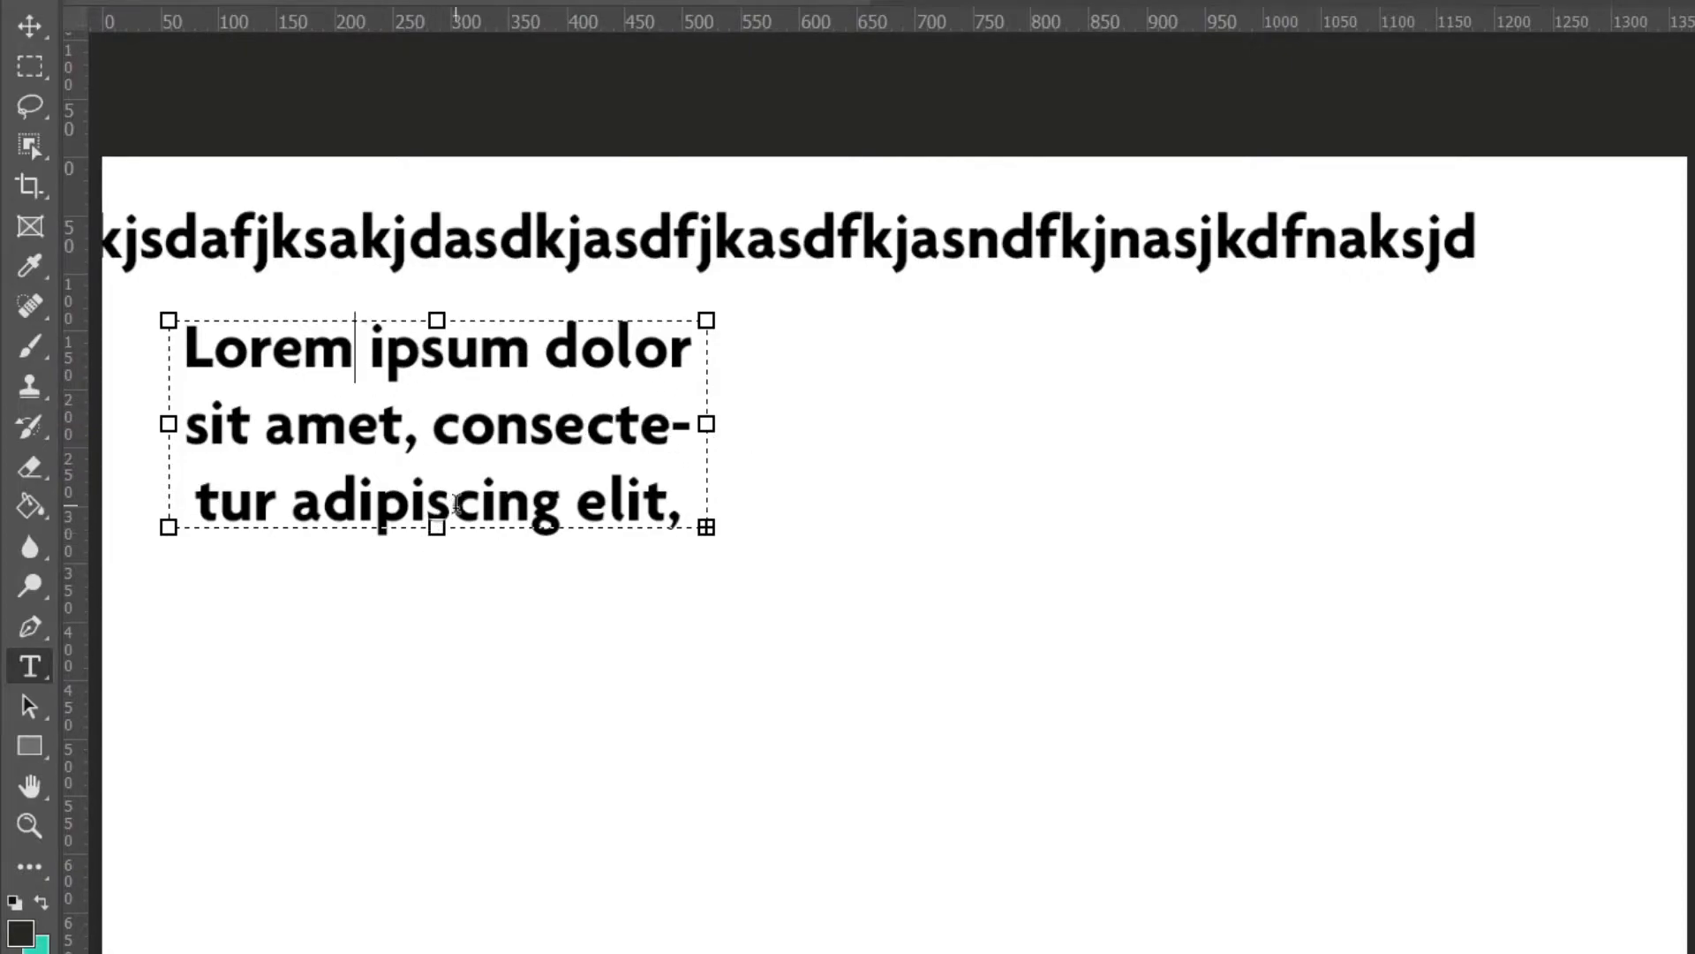
left_click_drag(706, 424, 636, 490)
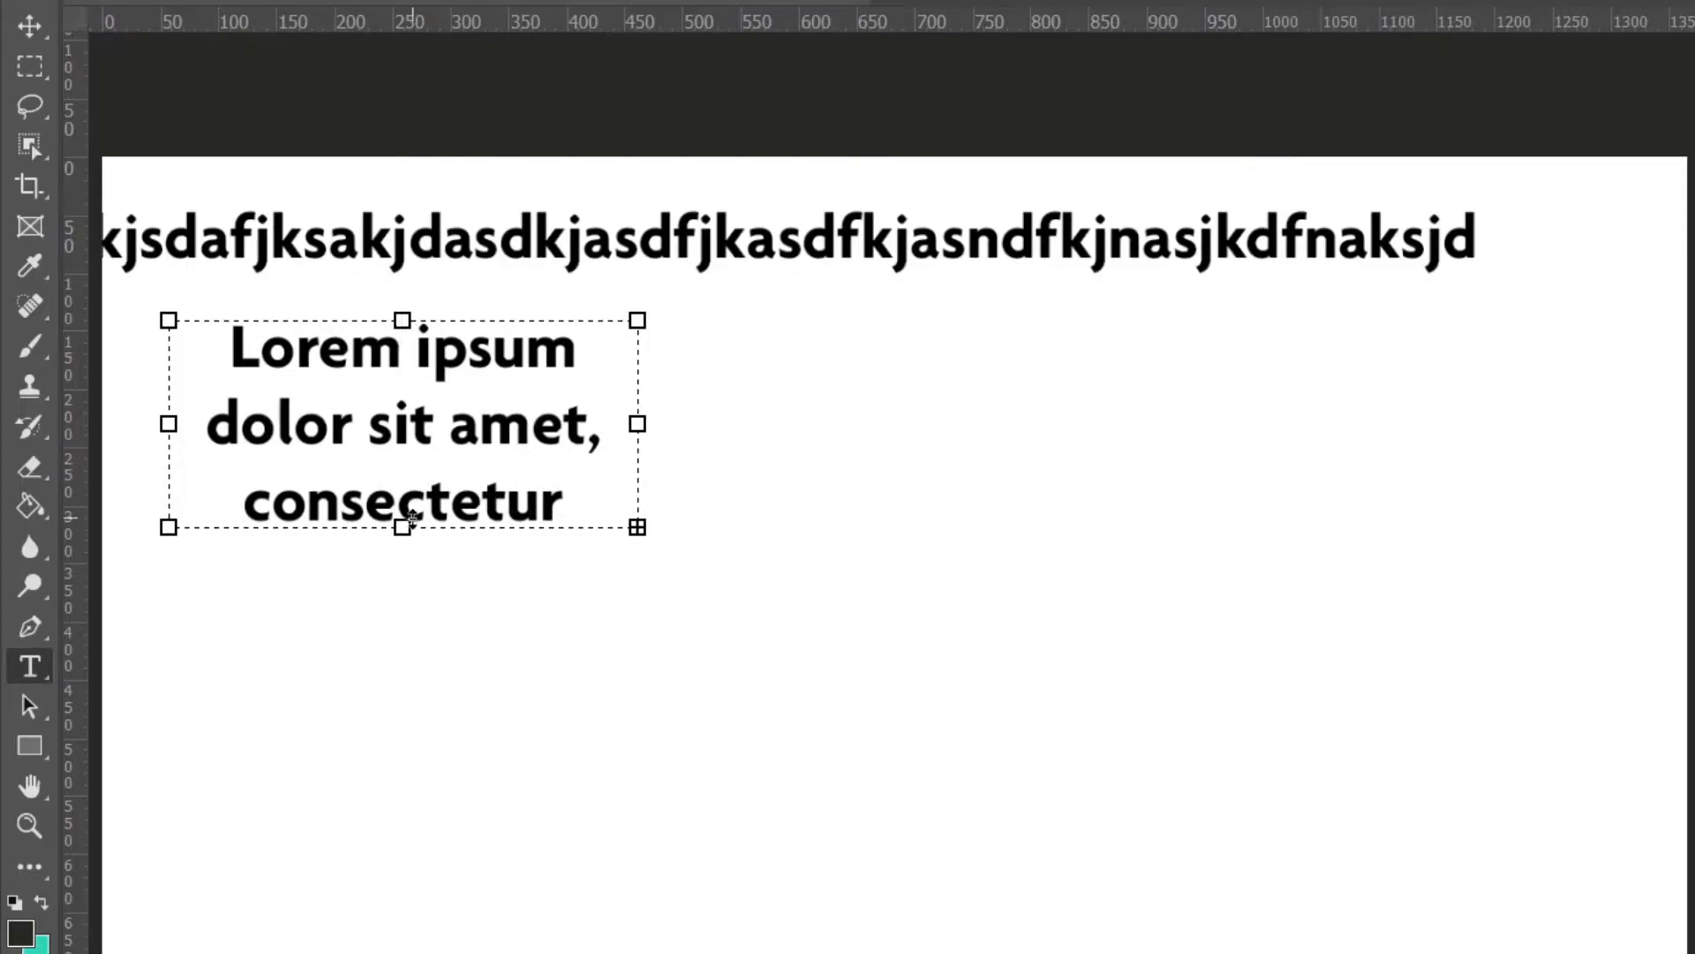
mouse_move(403, 528)
left_mouse_down()
mouse_move(402, 765)
mouse_move(403, 505)
mouse_move(403, 535)
left_mouse_up()
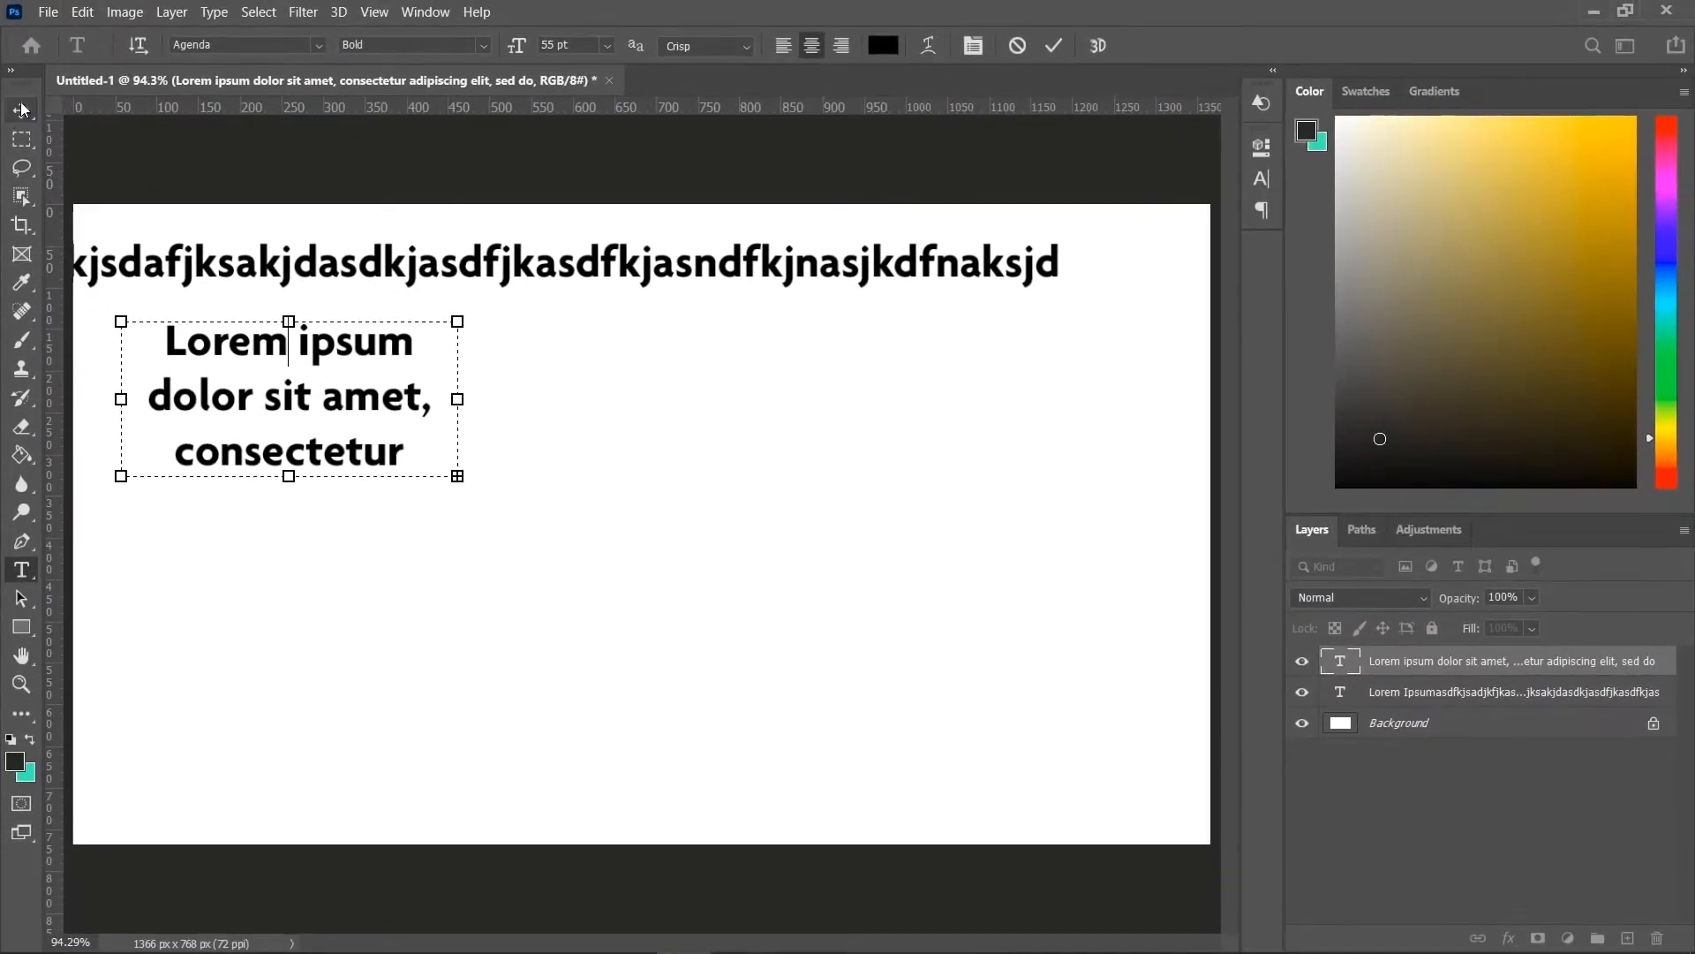
Select both text layers and delete them.
left_click(21, 112)
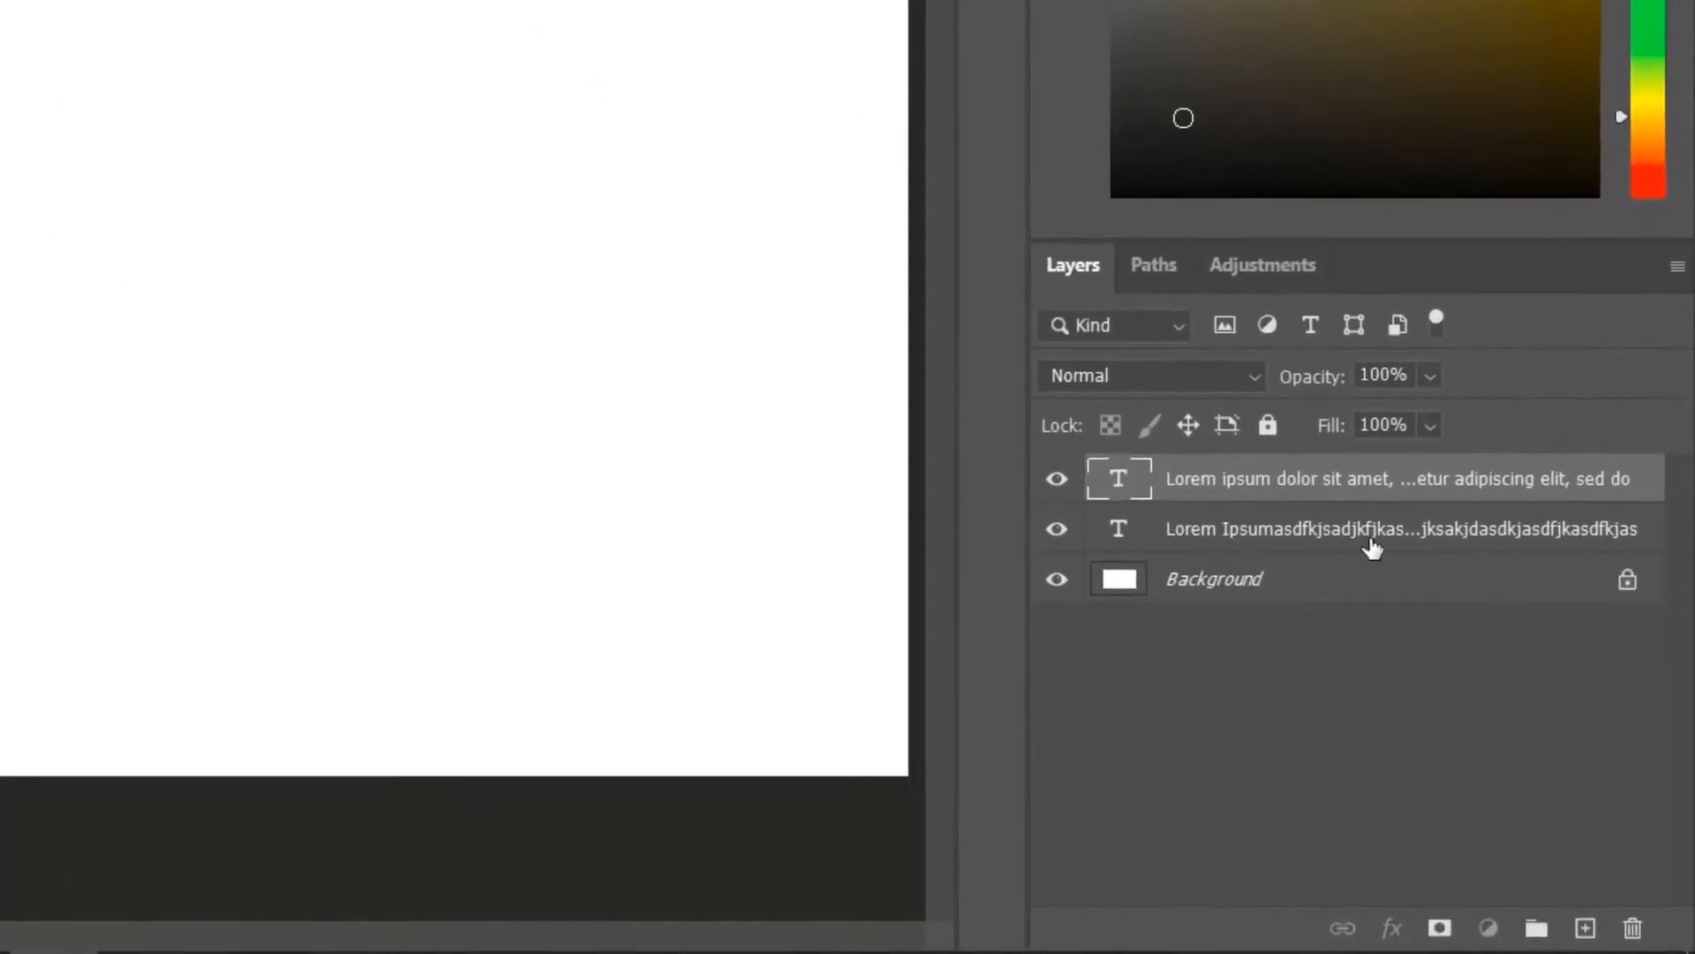
left_click(1505, 695, "shift")
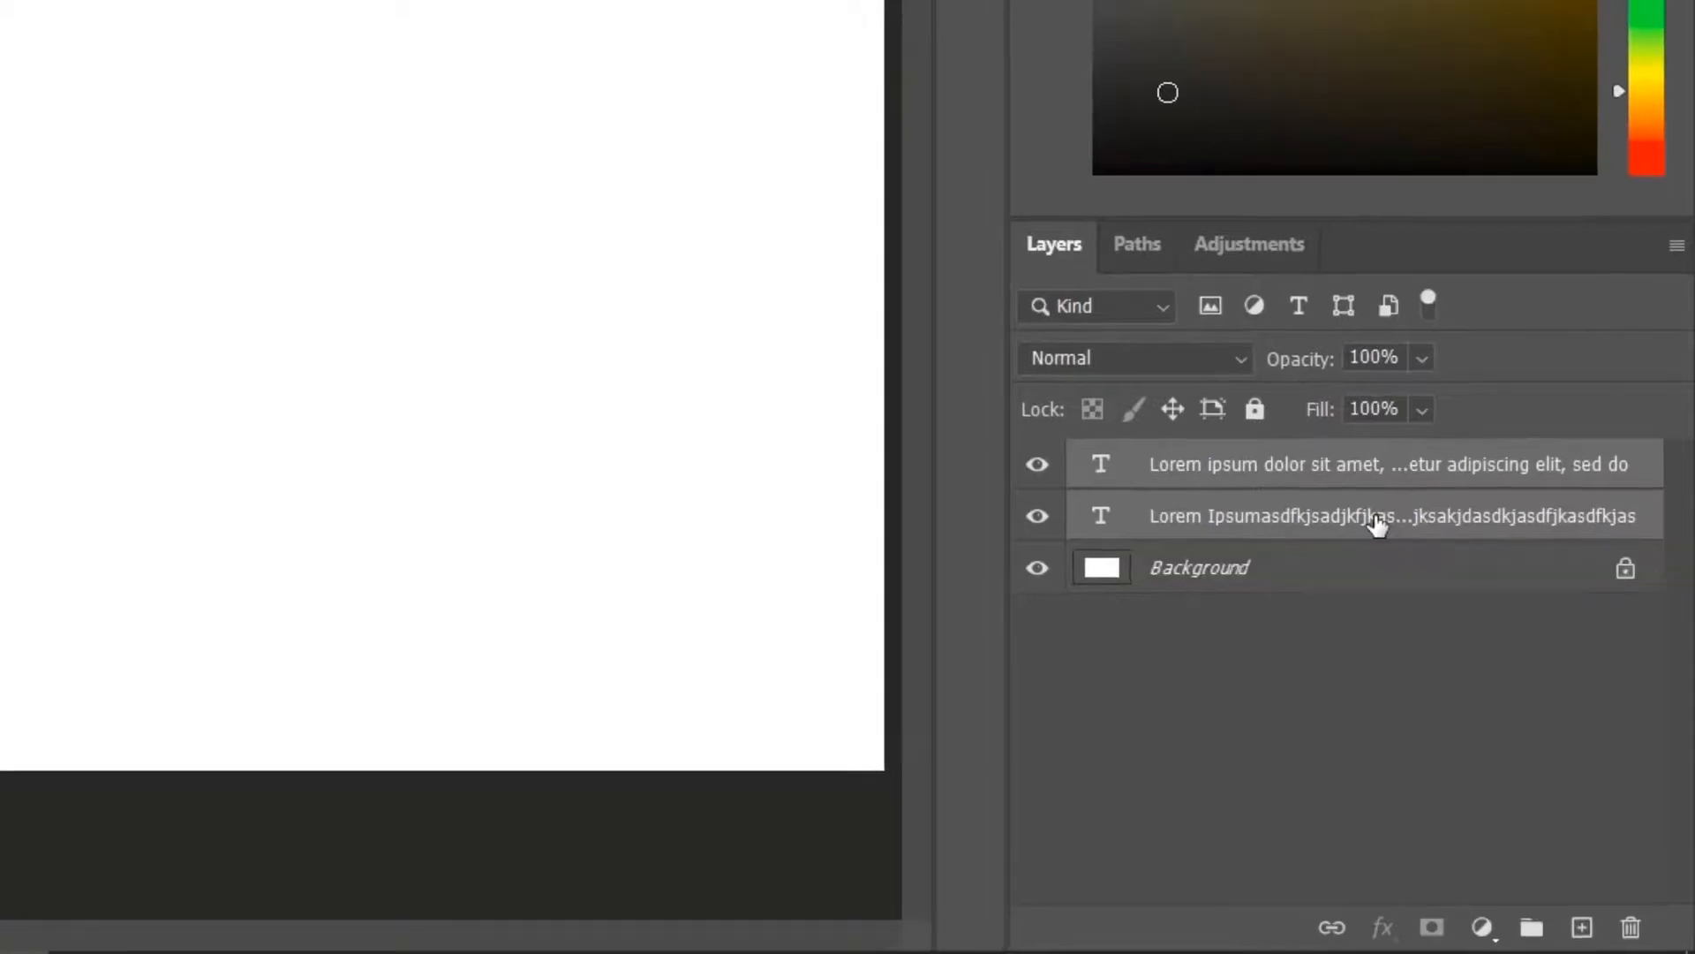
key("Delete")
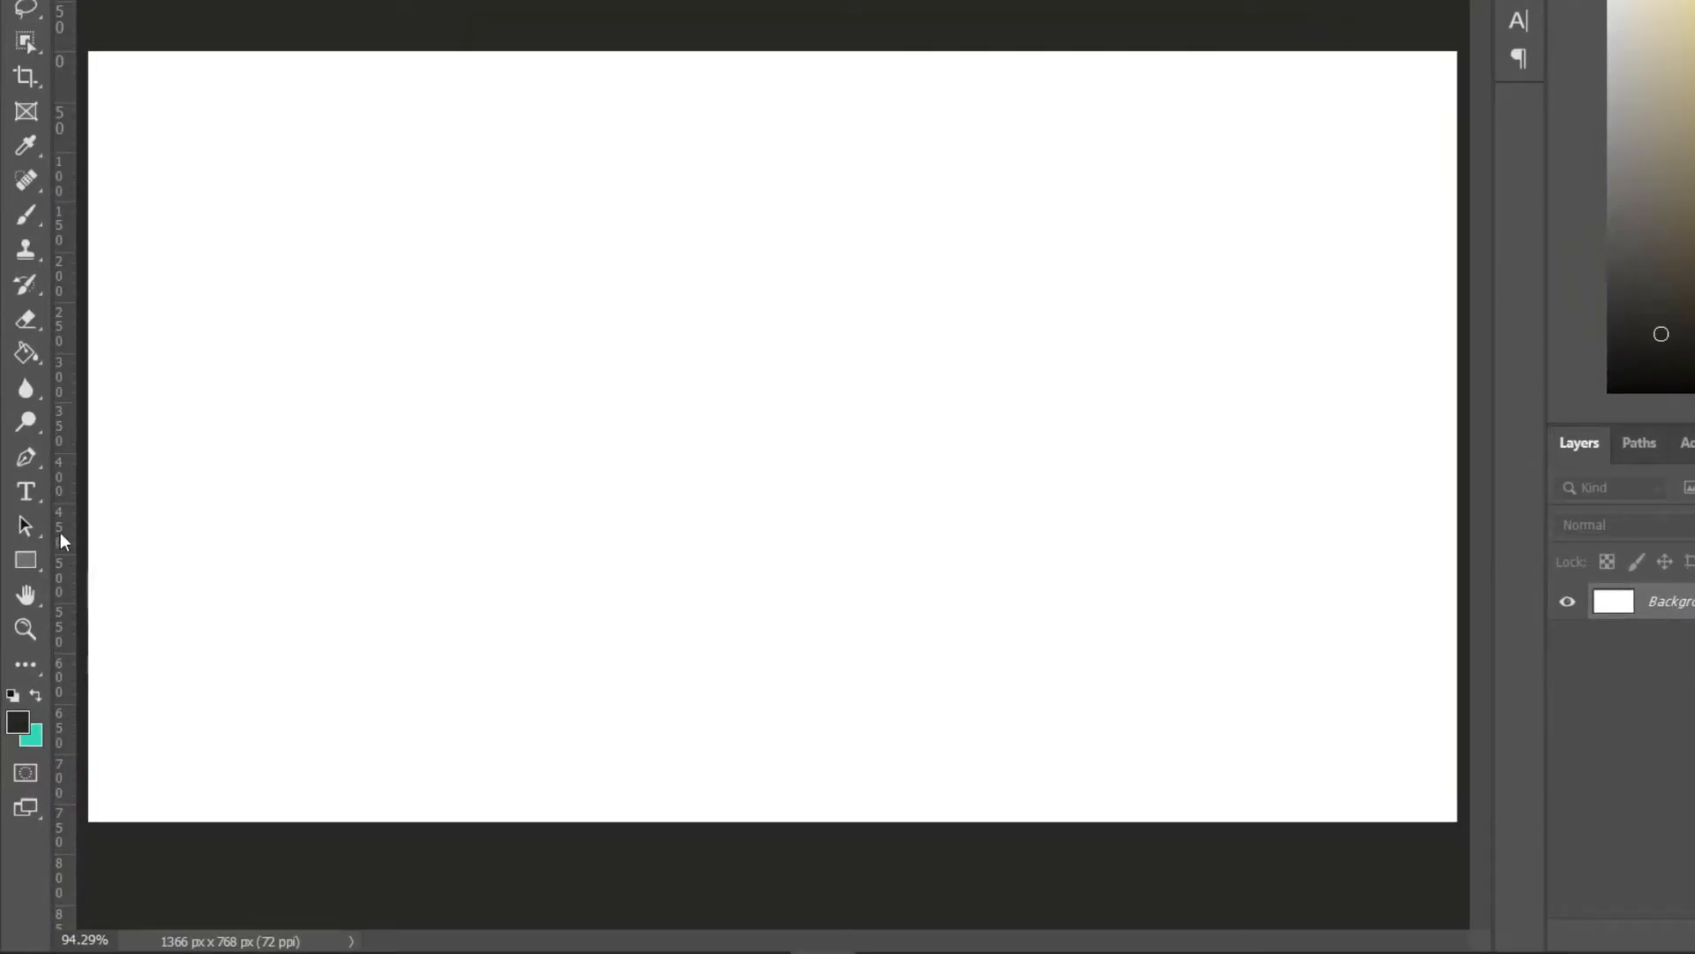
Drag out a new paragraph text box in the upper-left area of the canvas with the Type tool.
left_click(27, 491)
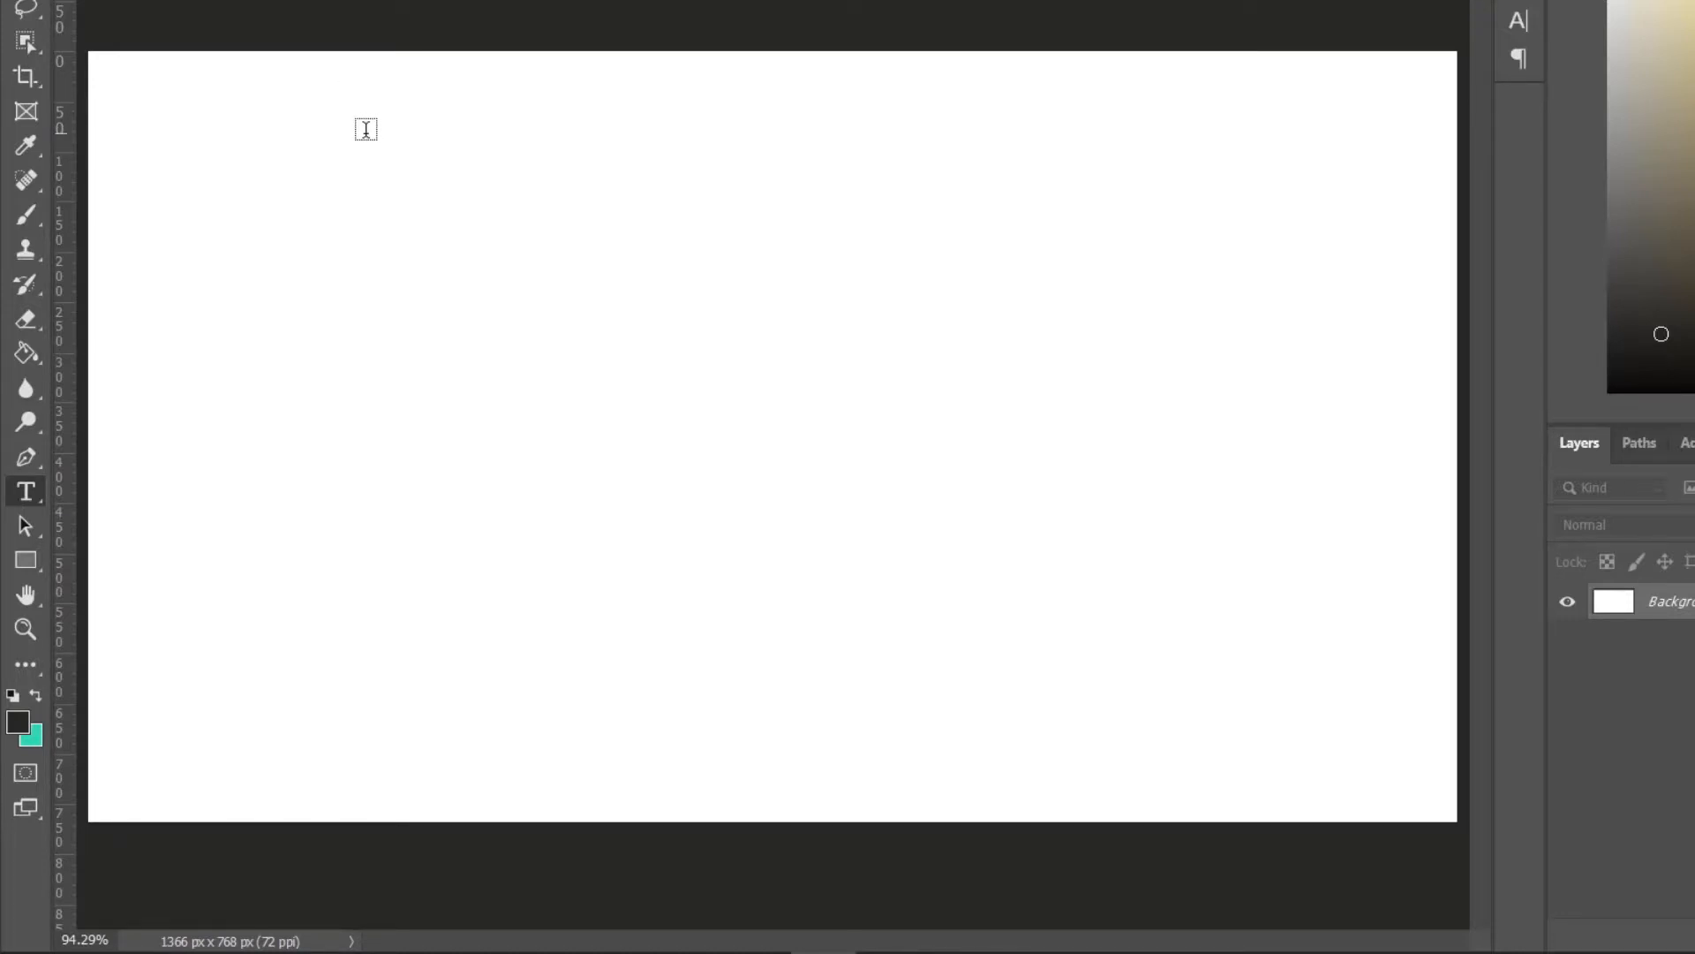
mouse_move(367, 130)
left_mouse_down()
mouse_move(628, 368)
mouse_move(829, 276)
mouse_move(976, 301)
mouse_move(892, 338)
left_mouse_up()
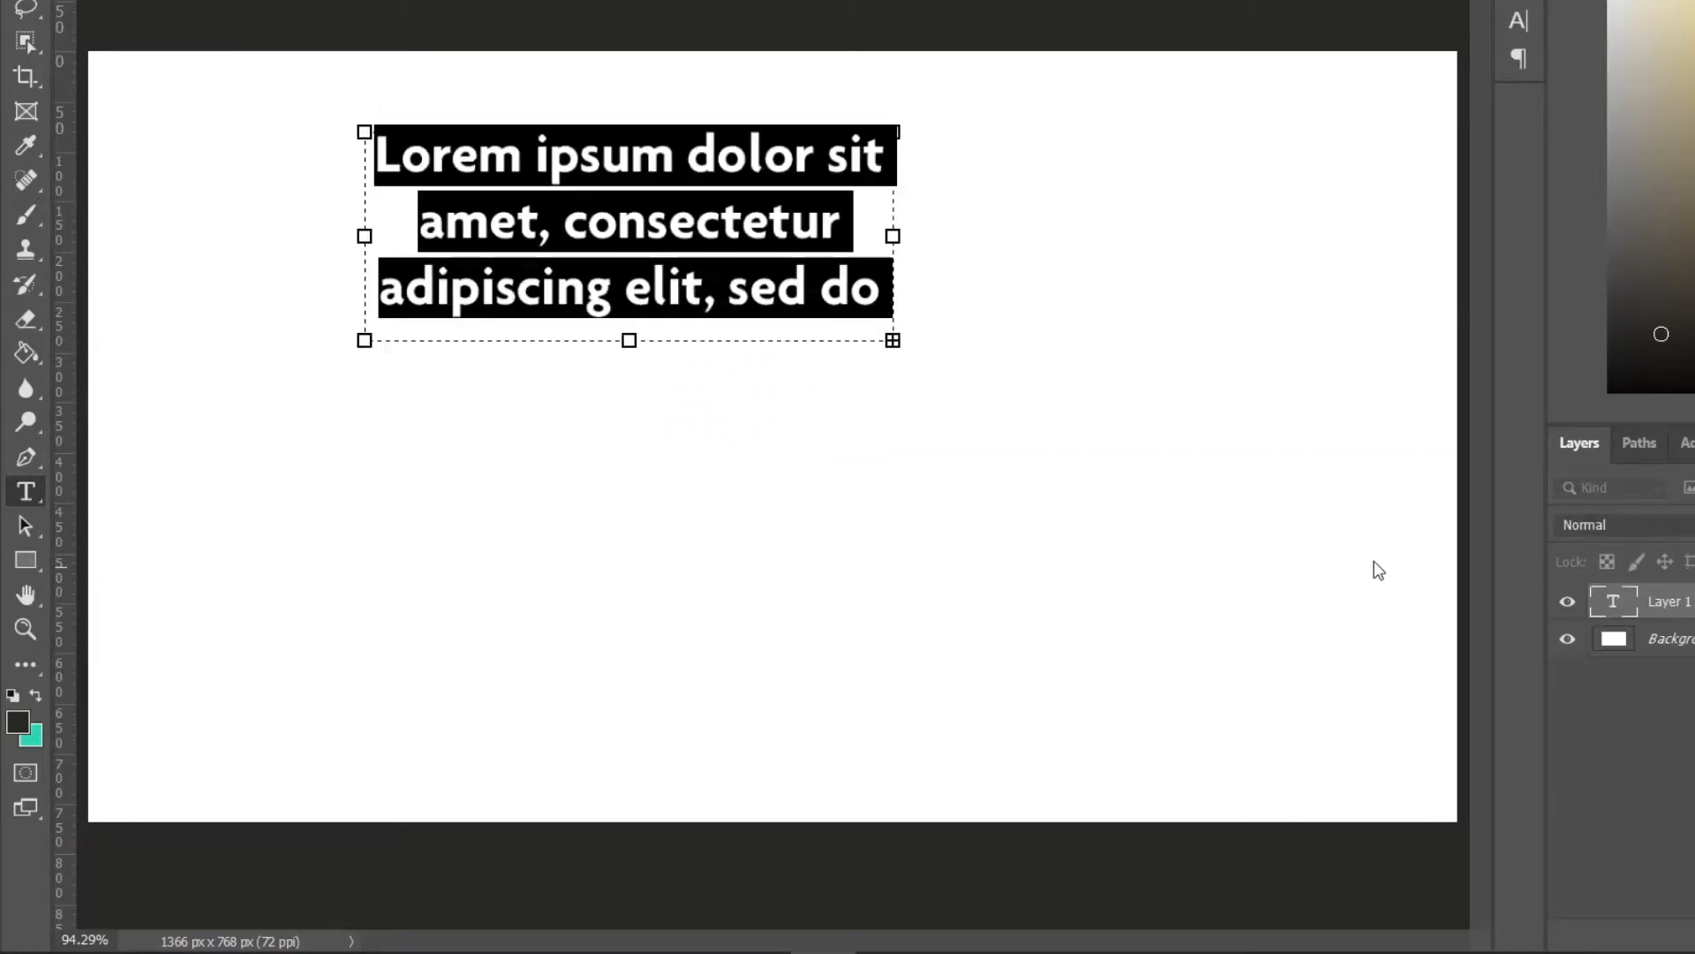
left_click(673, 264)
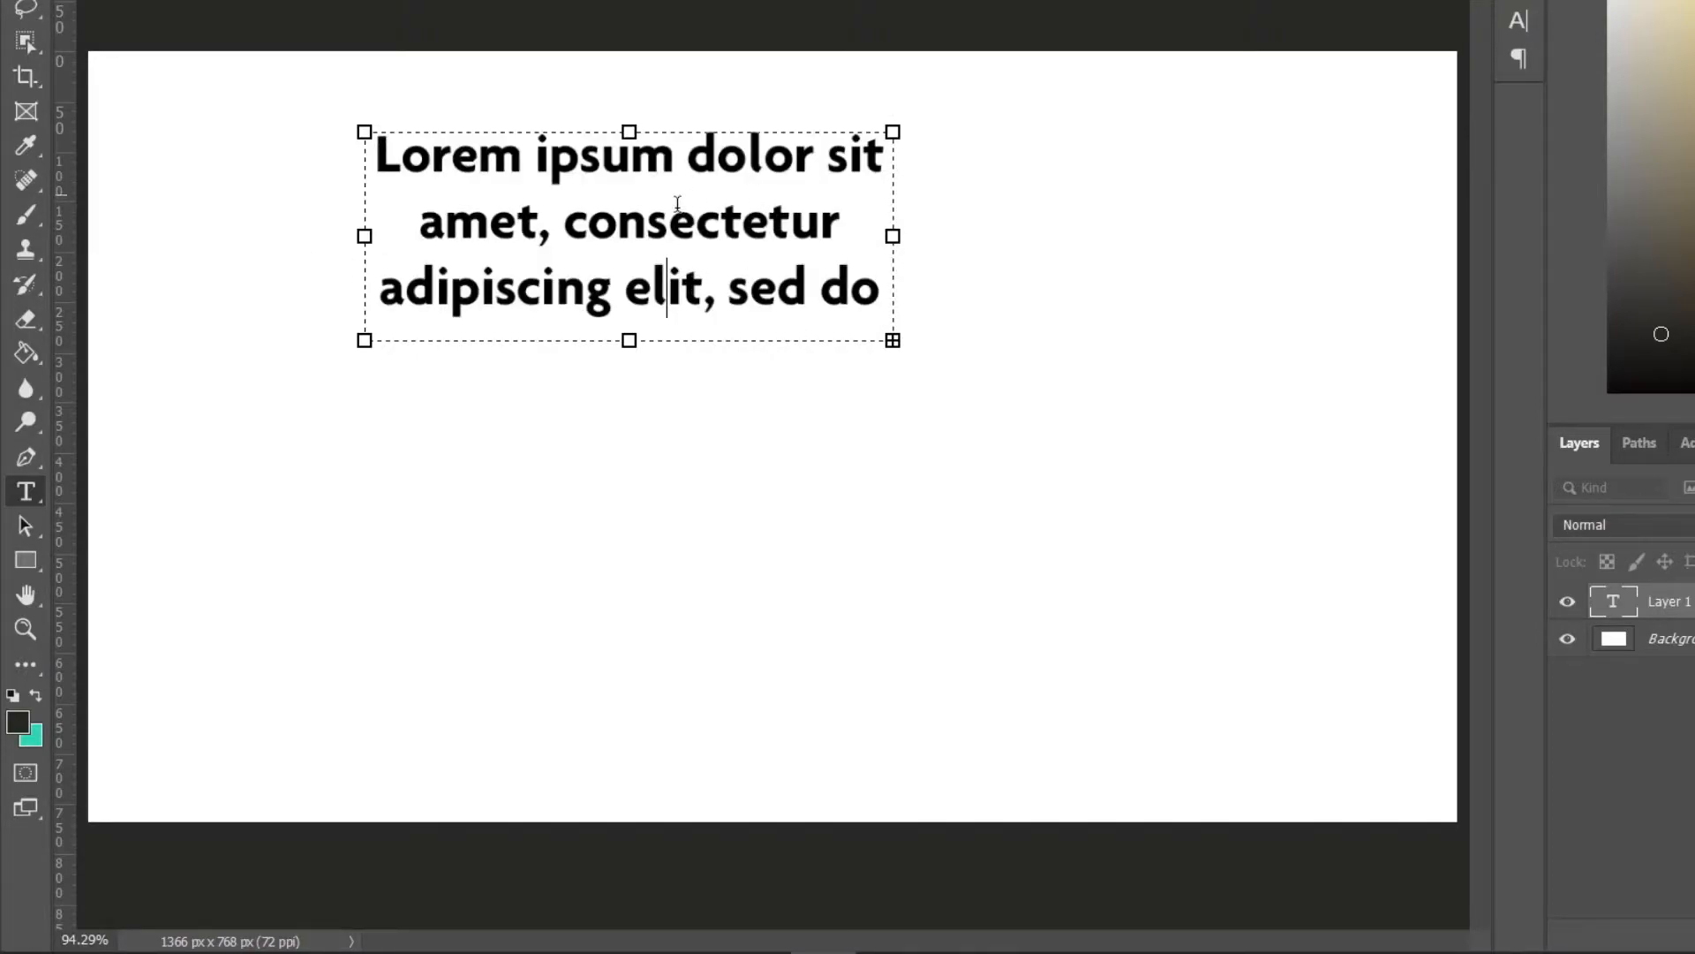
Select all the paragraph text and set its font size to 62 pt.
key("ctrl+a")
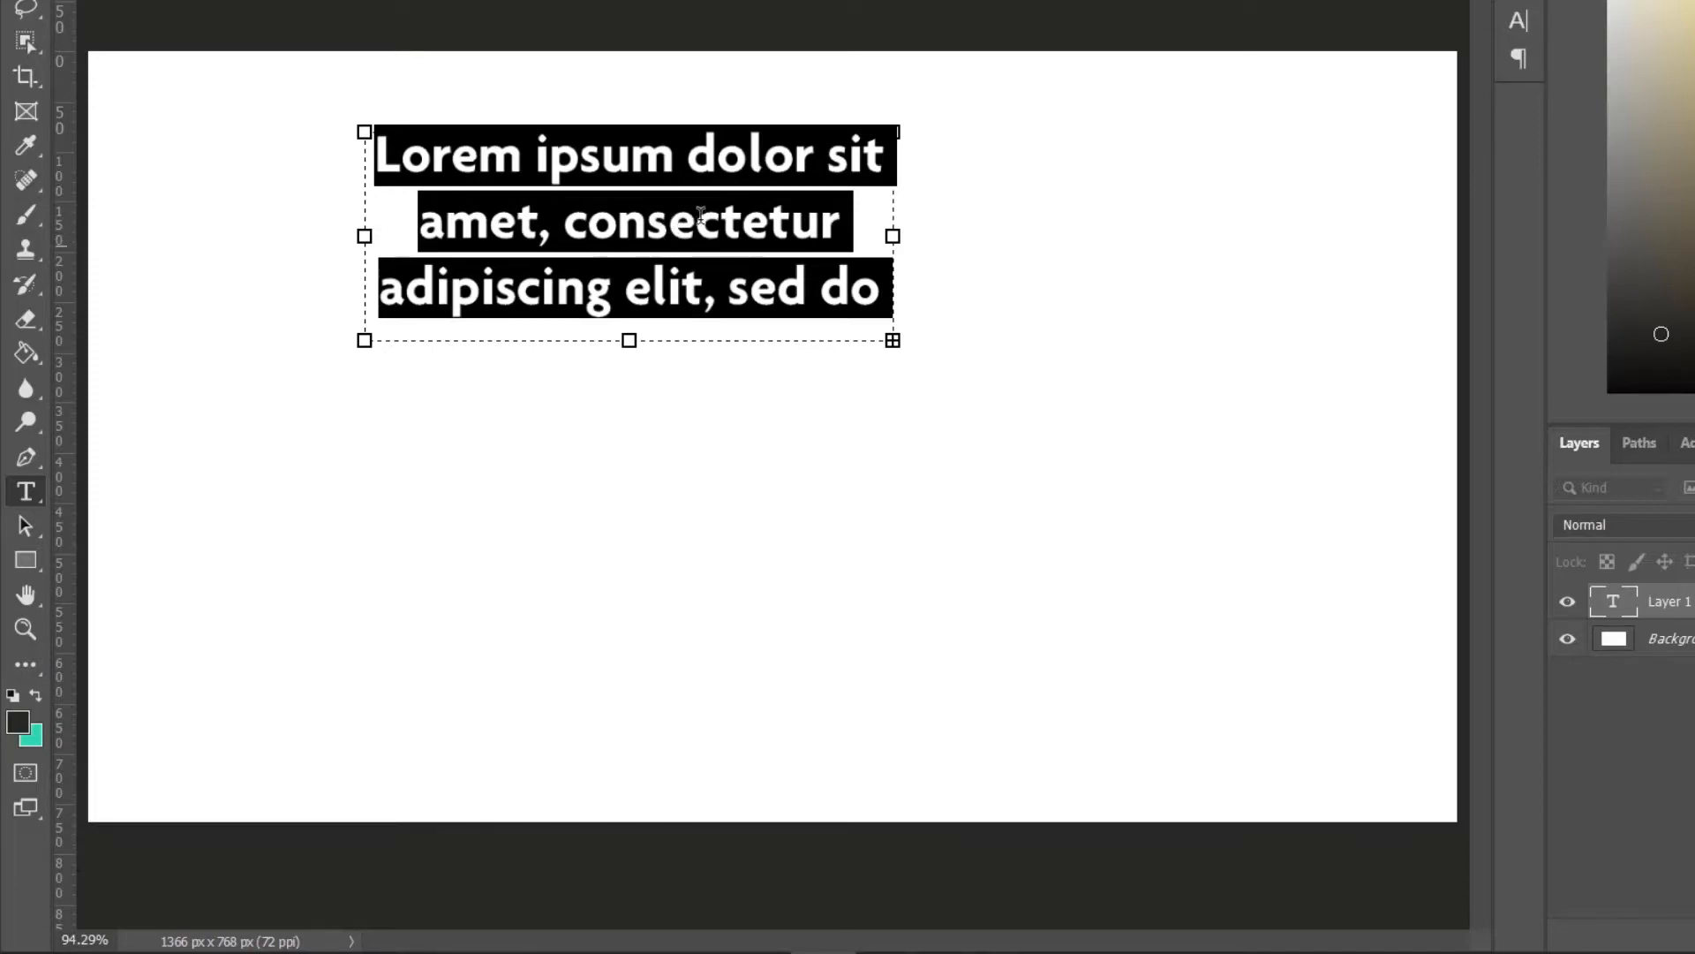
left_click(702, 281)
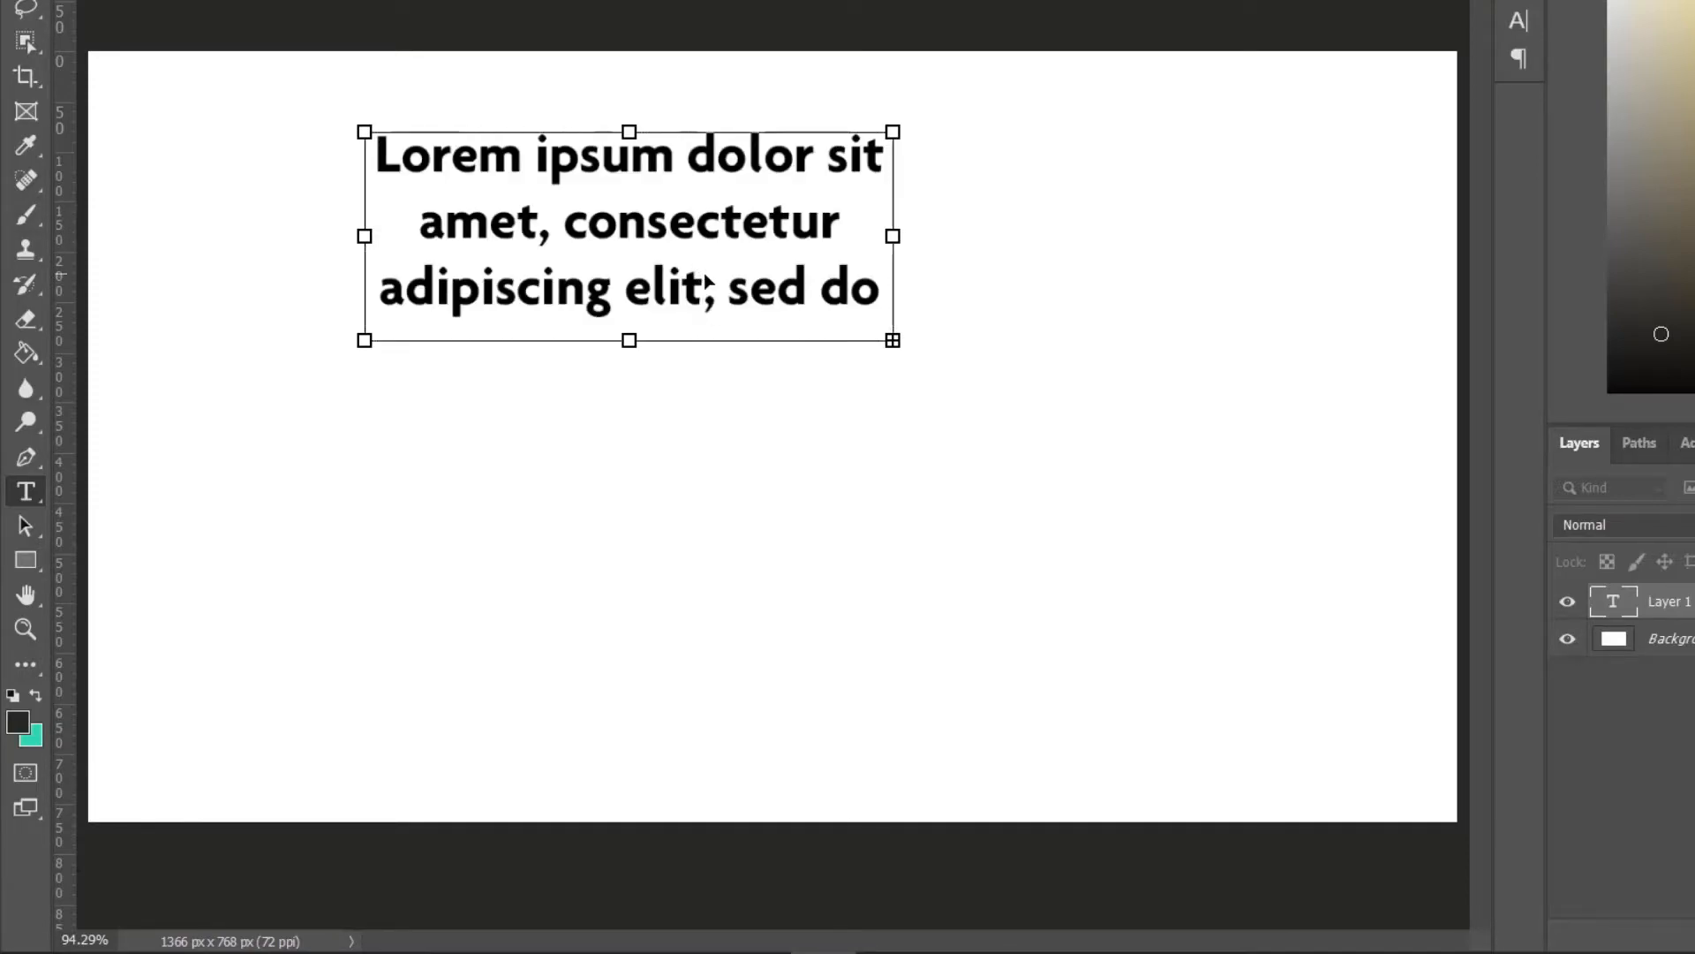
key("ctrl+a")
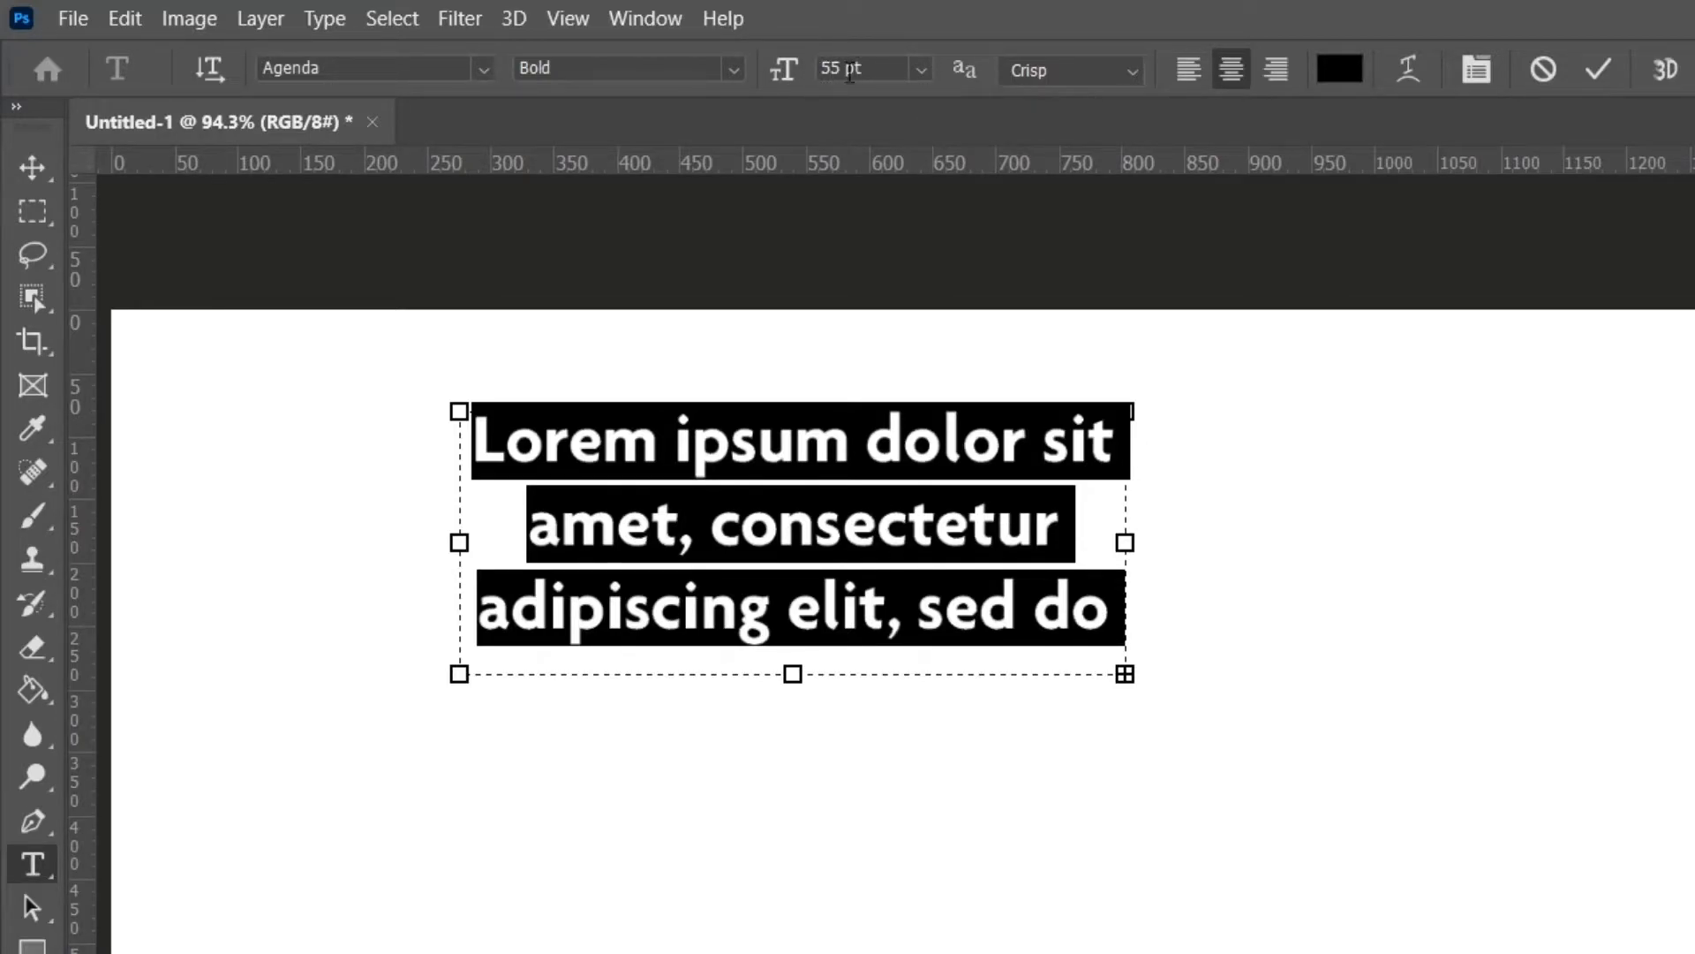
left_click(922, 78)
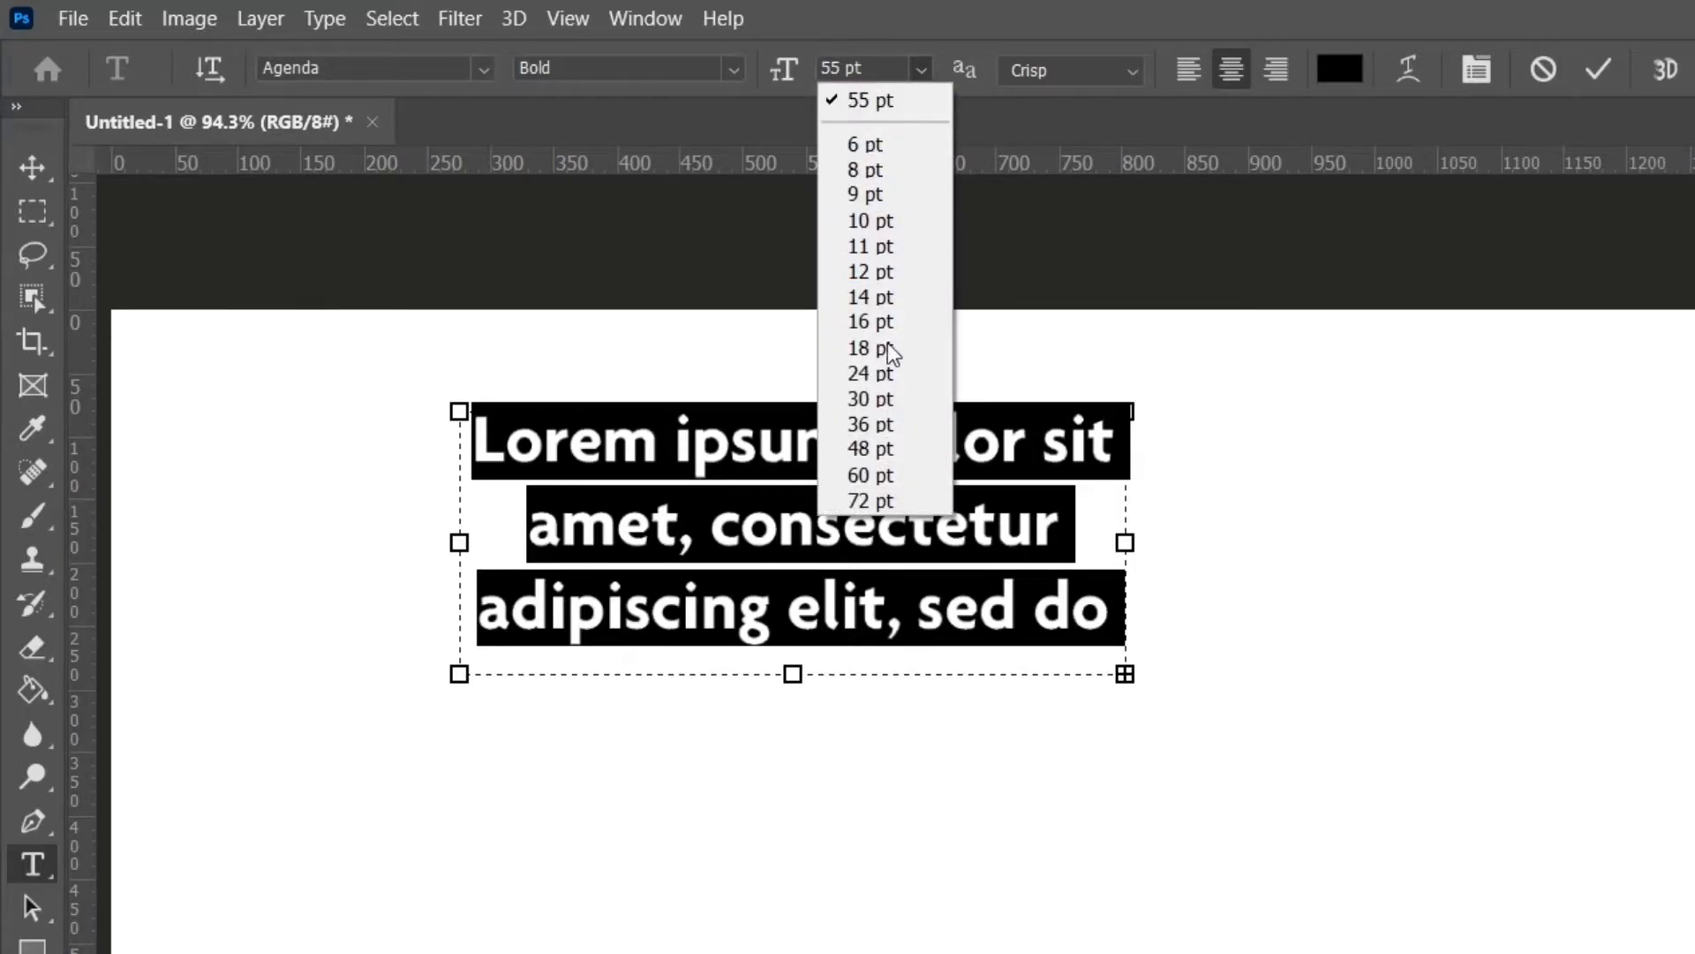
left_click(910, 475)
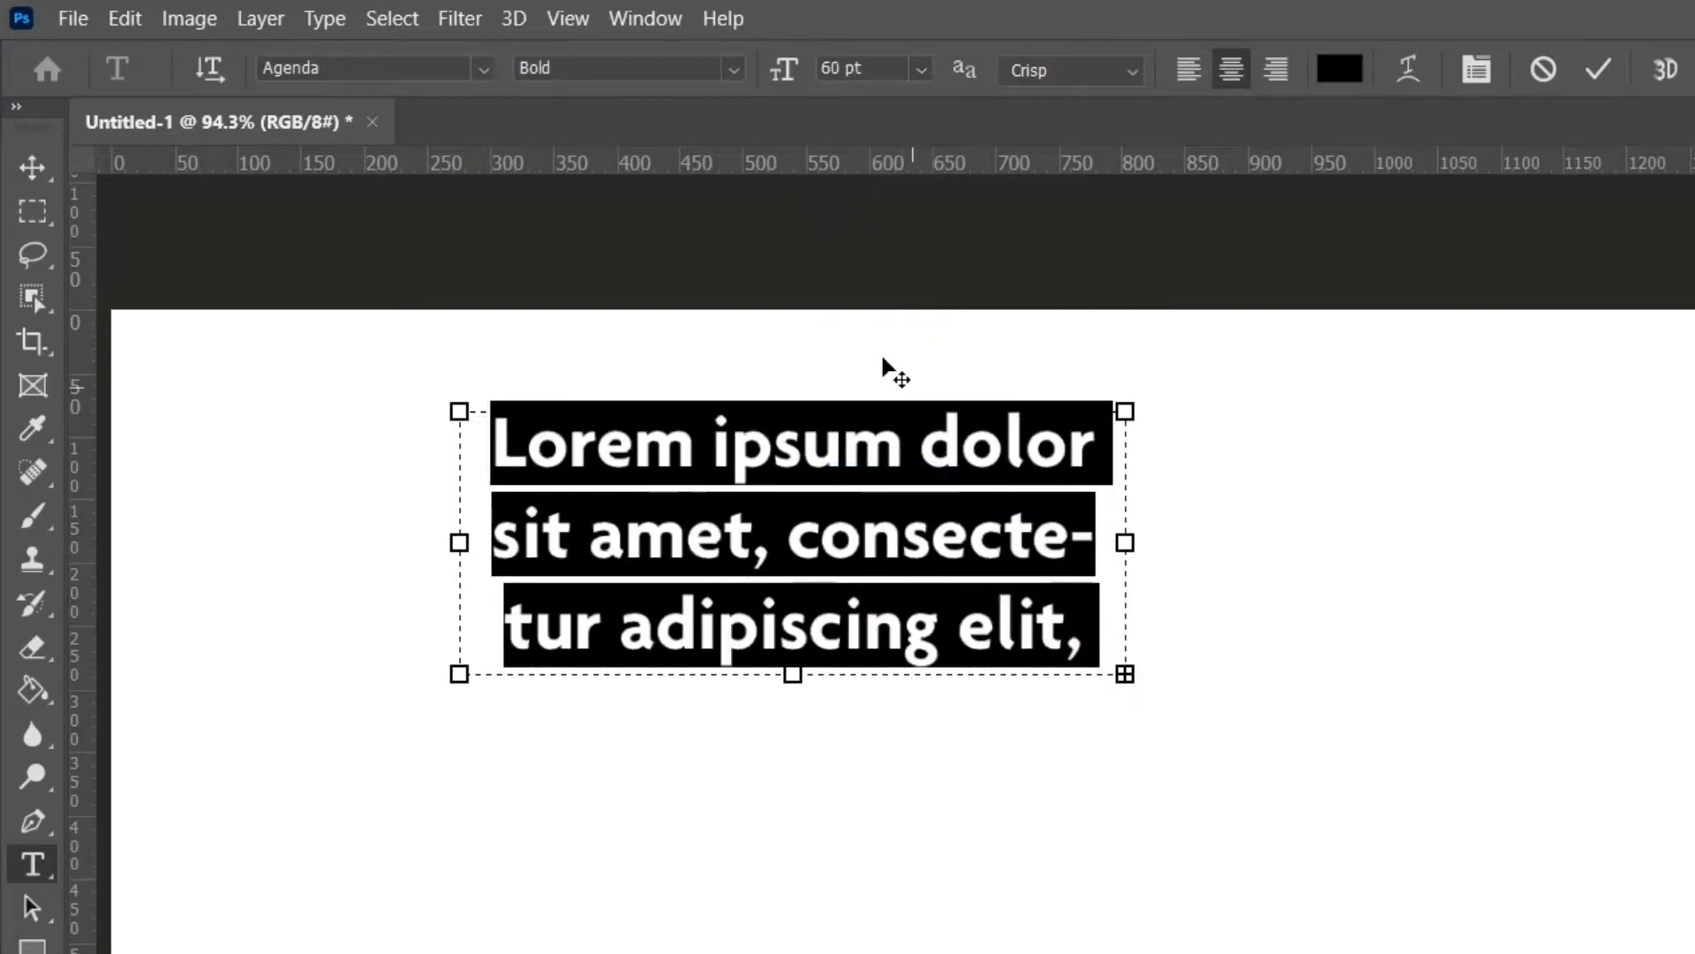
left_click(921, 73)
left_click(916, 400)
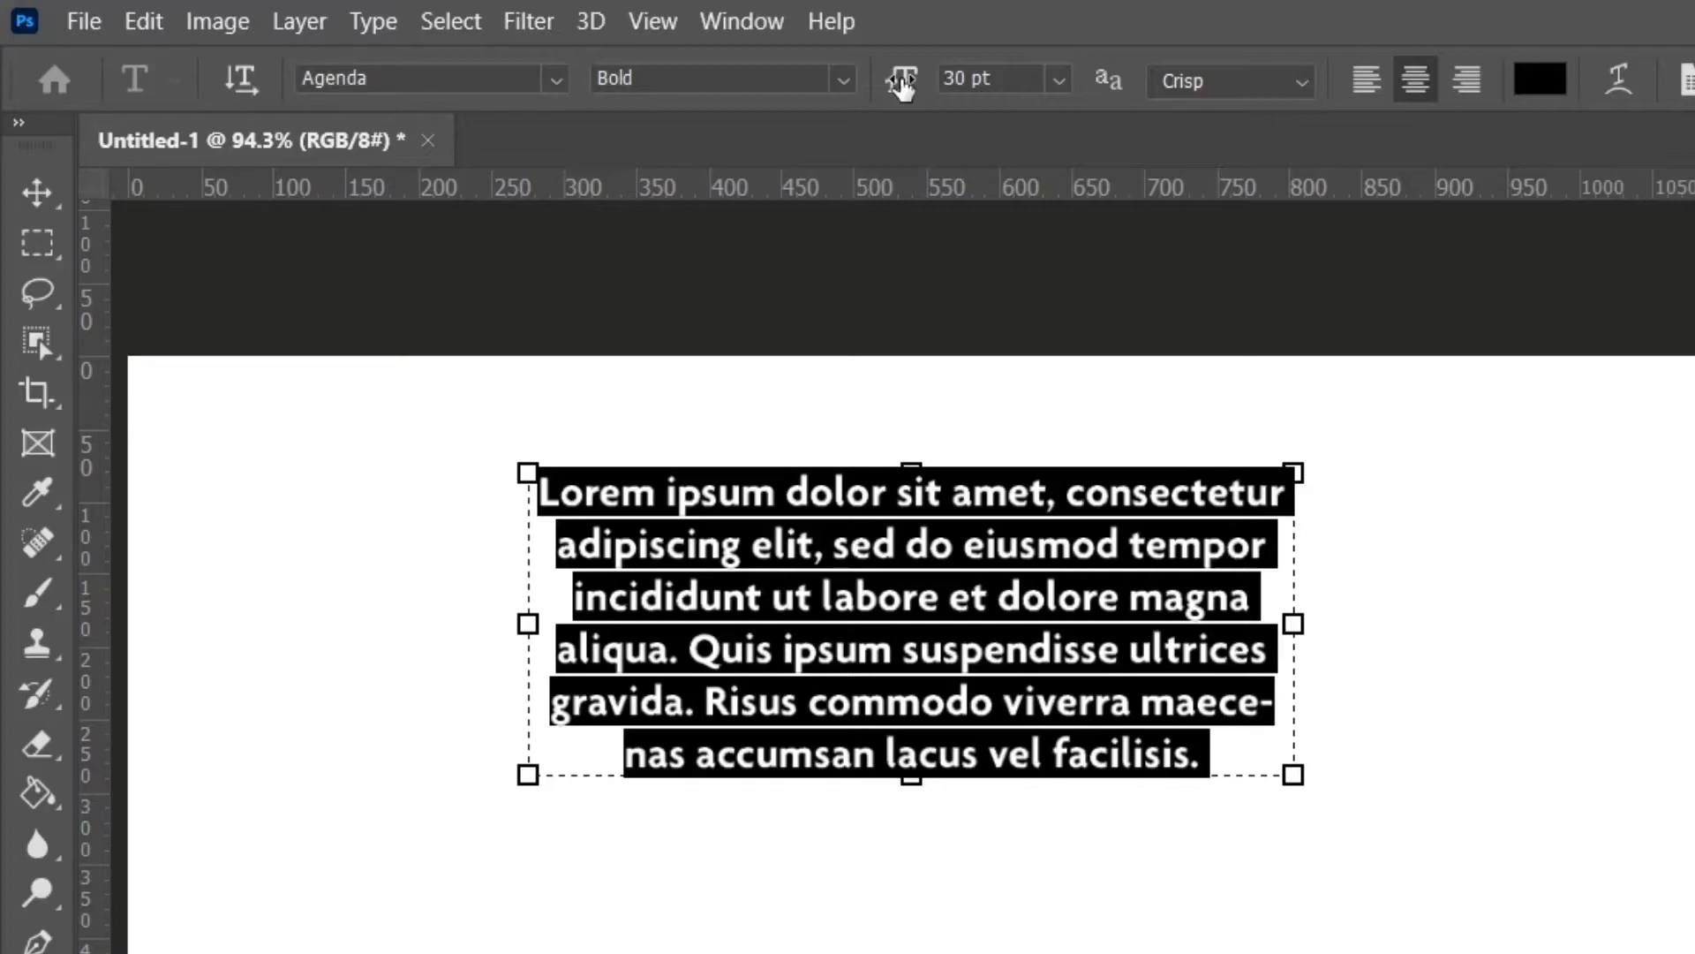
left_click_drag(902, 84, 971, 119)
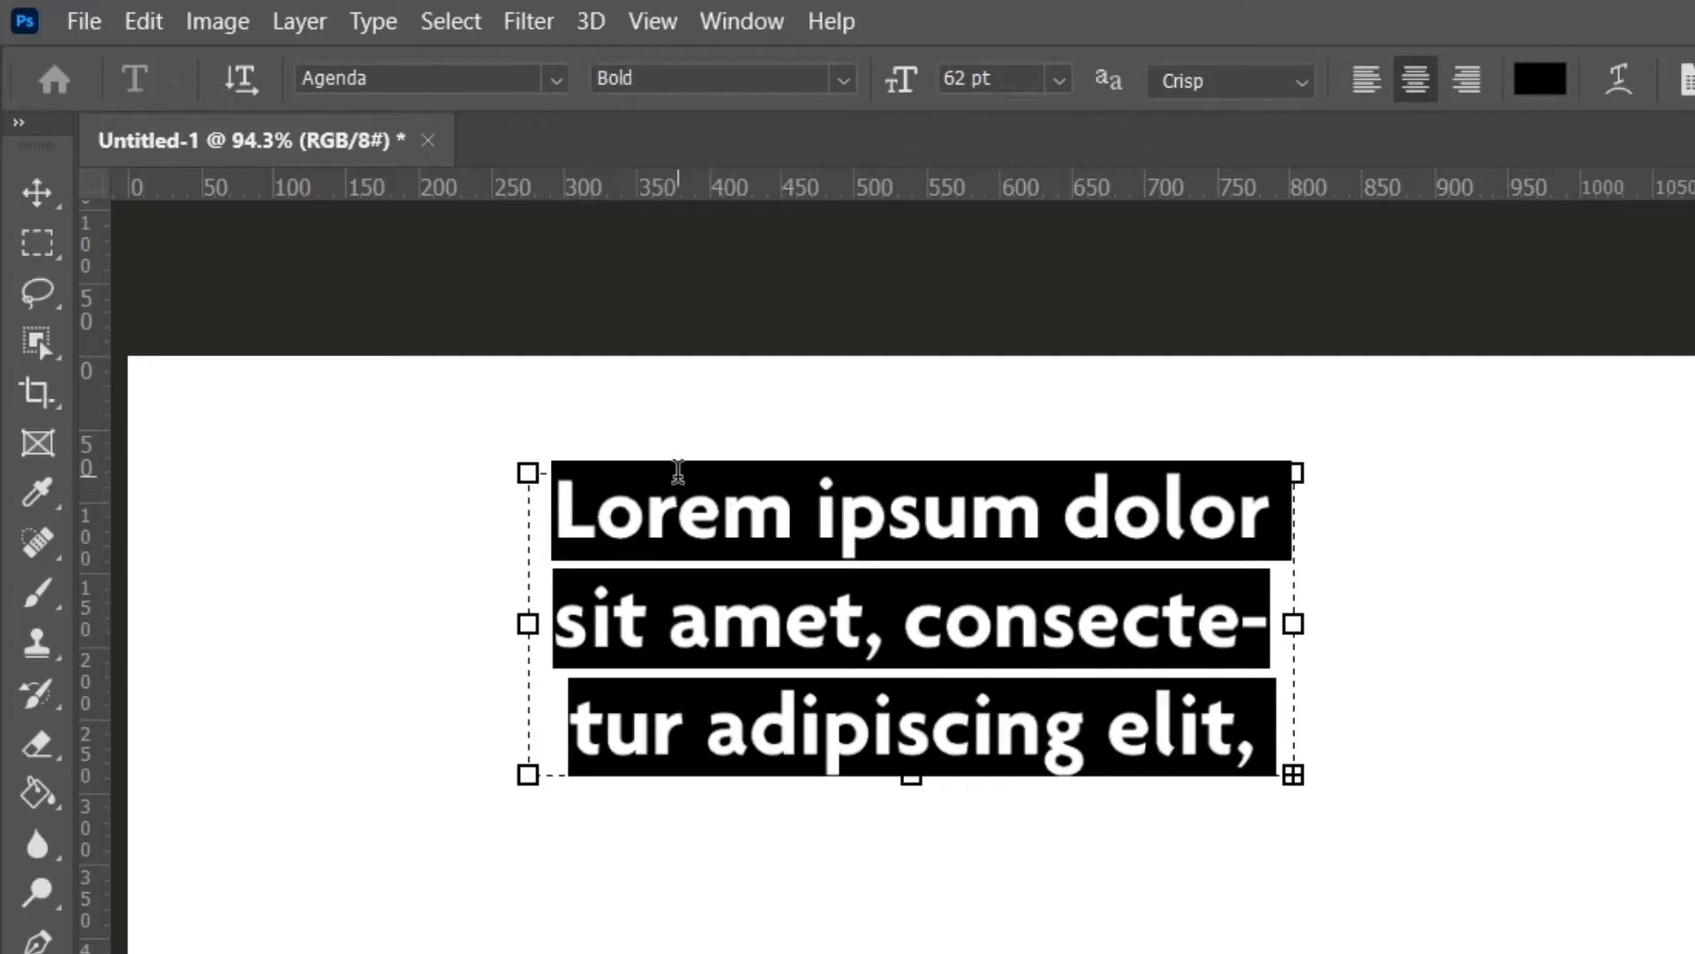
Change the paragraph text's font style from Bold to Medium and commit the text.
left_click(558, 79)
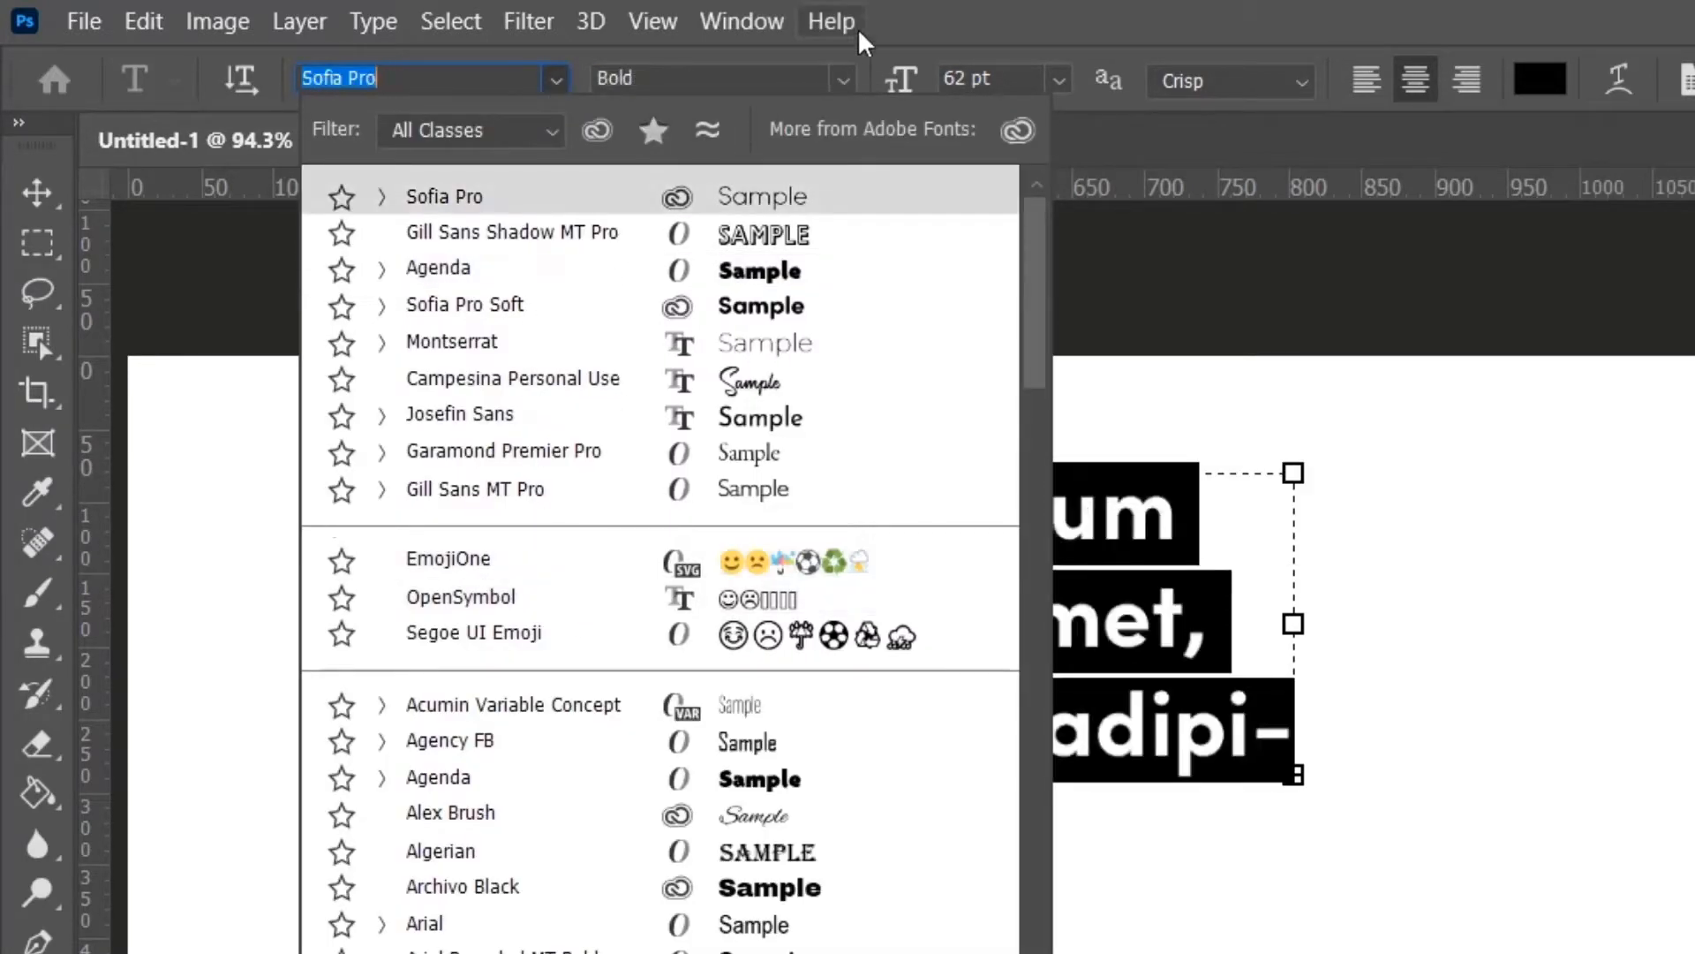
left_click(929, 22)
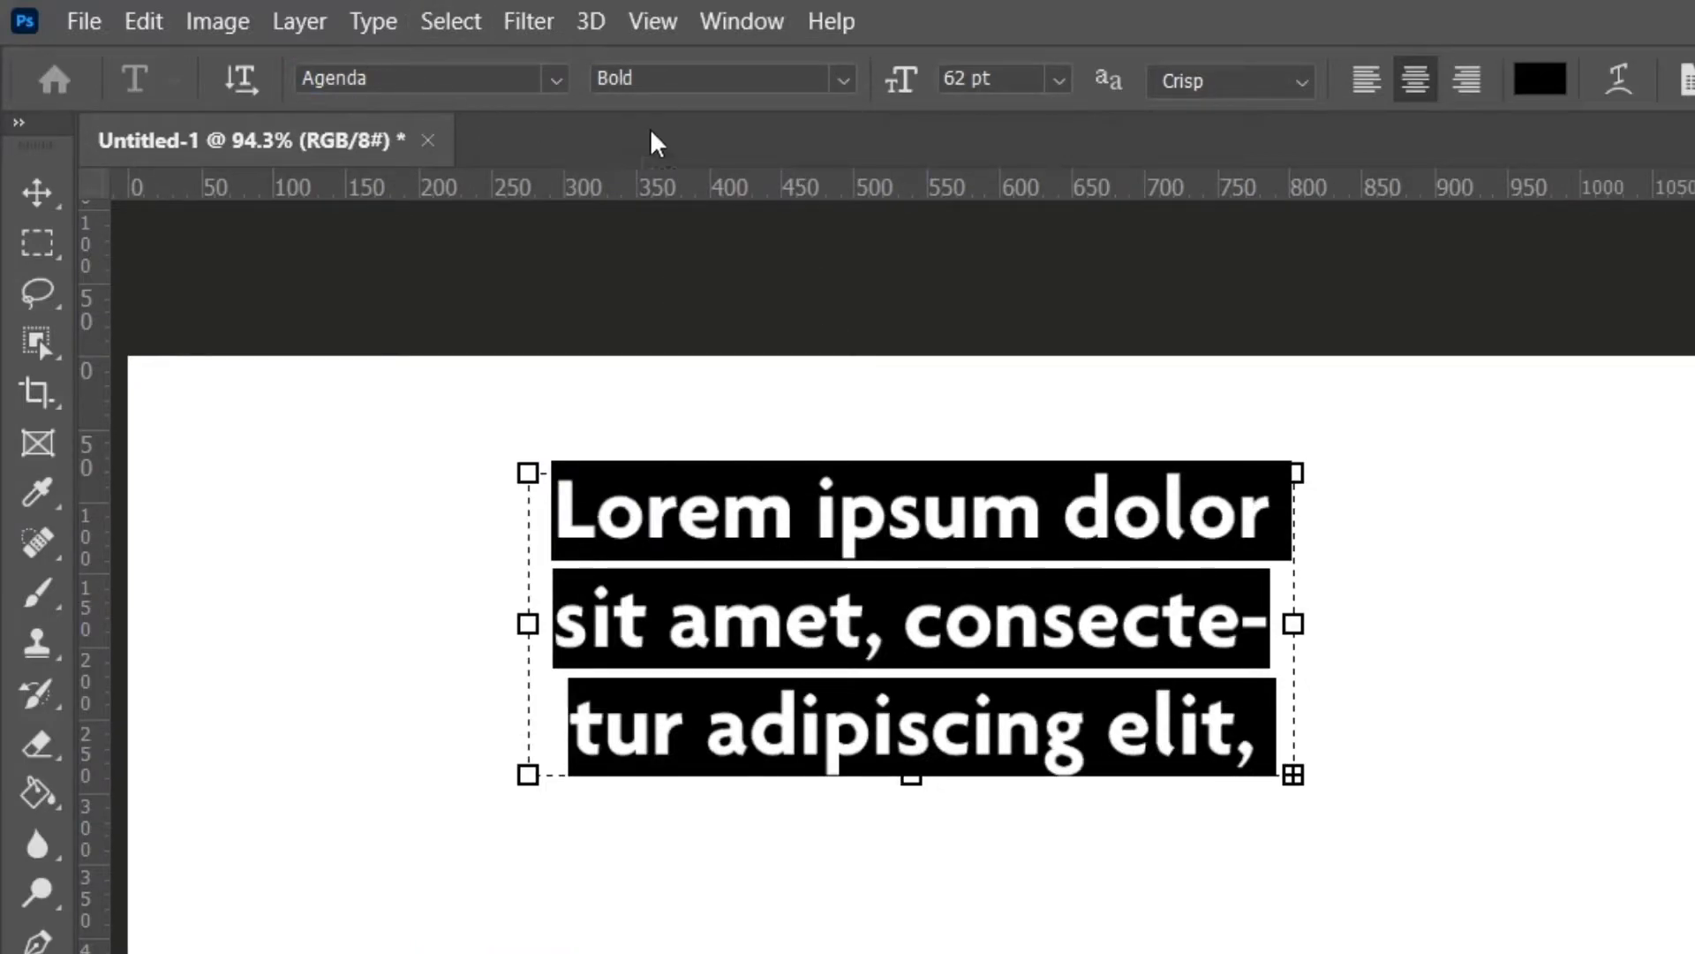
left_click(846, 86)
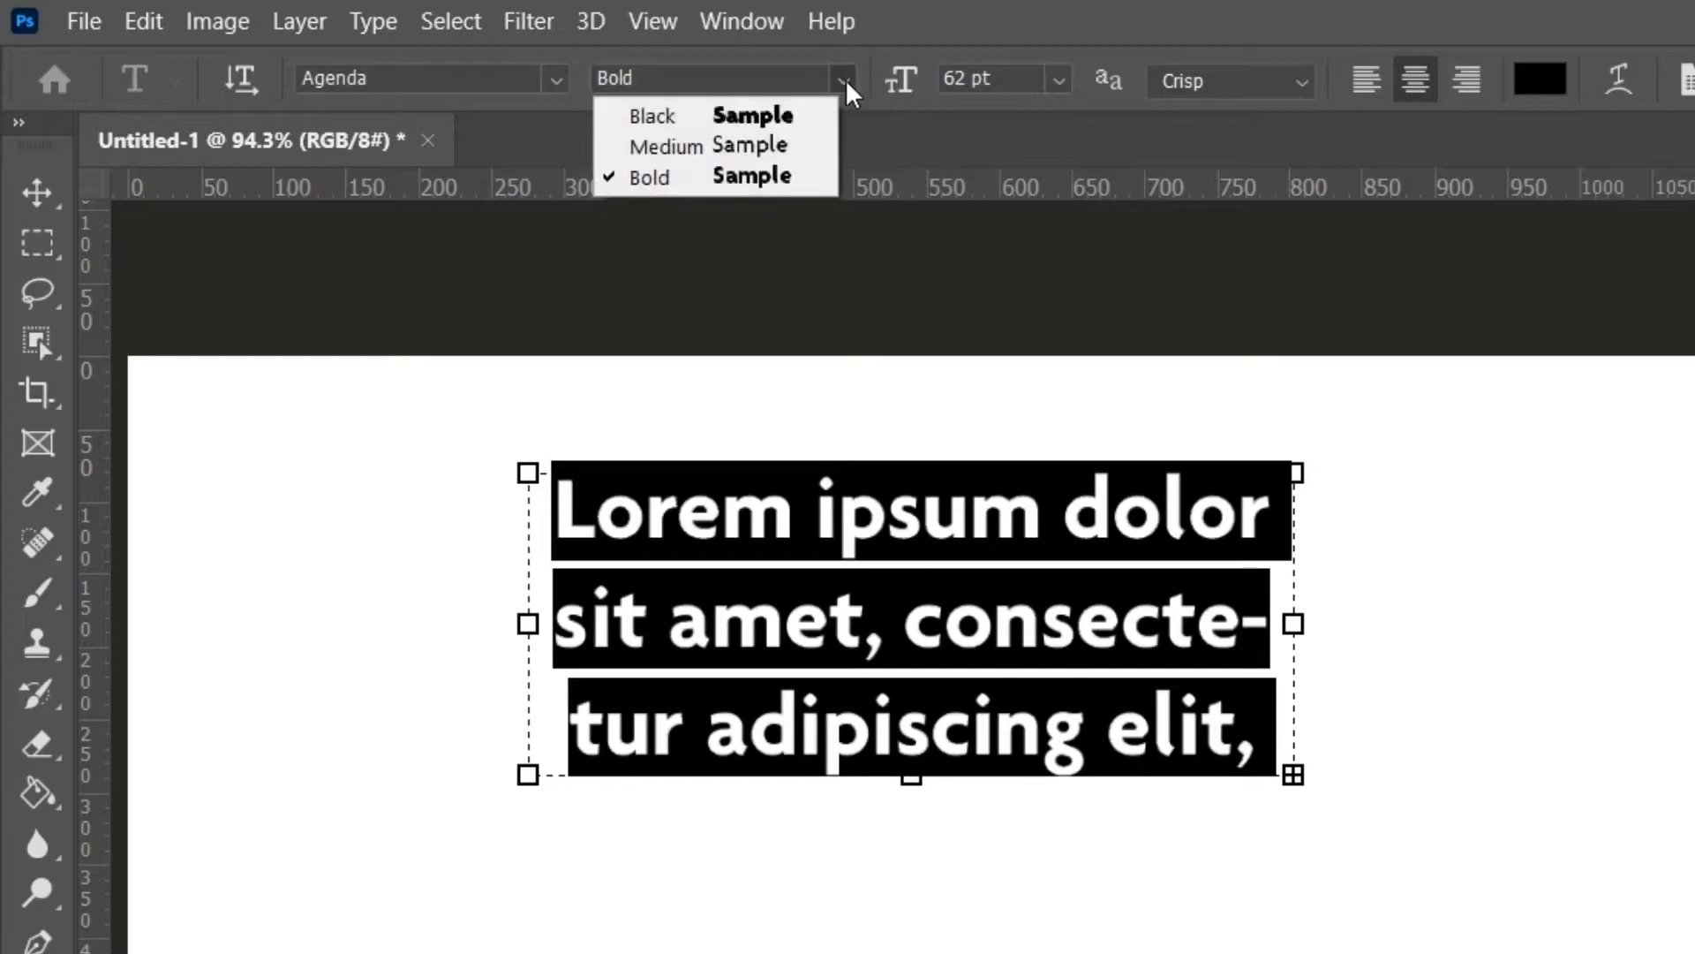
left_click(731, 148)
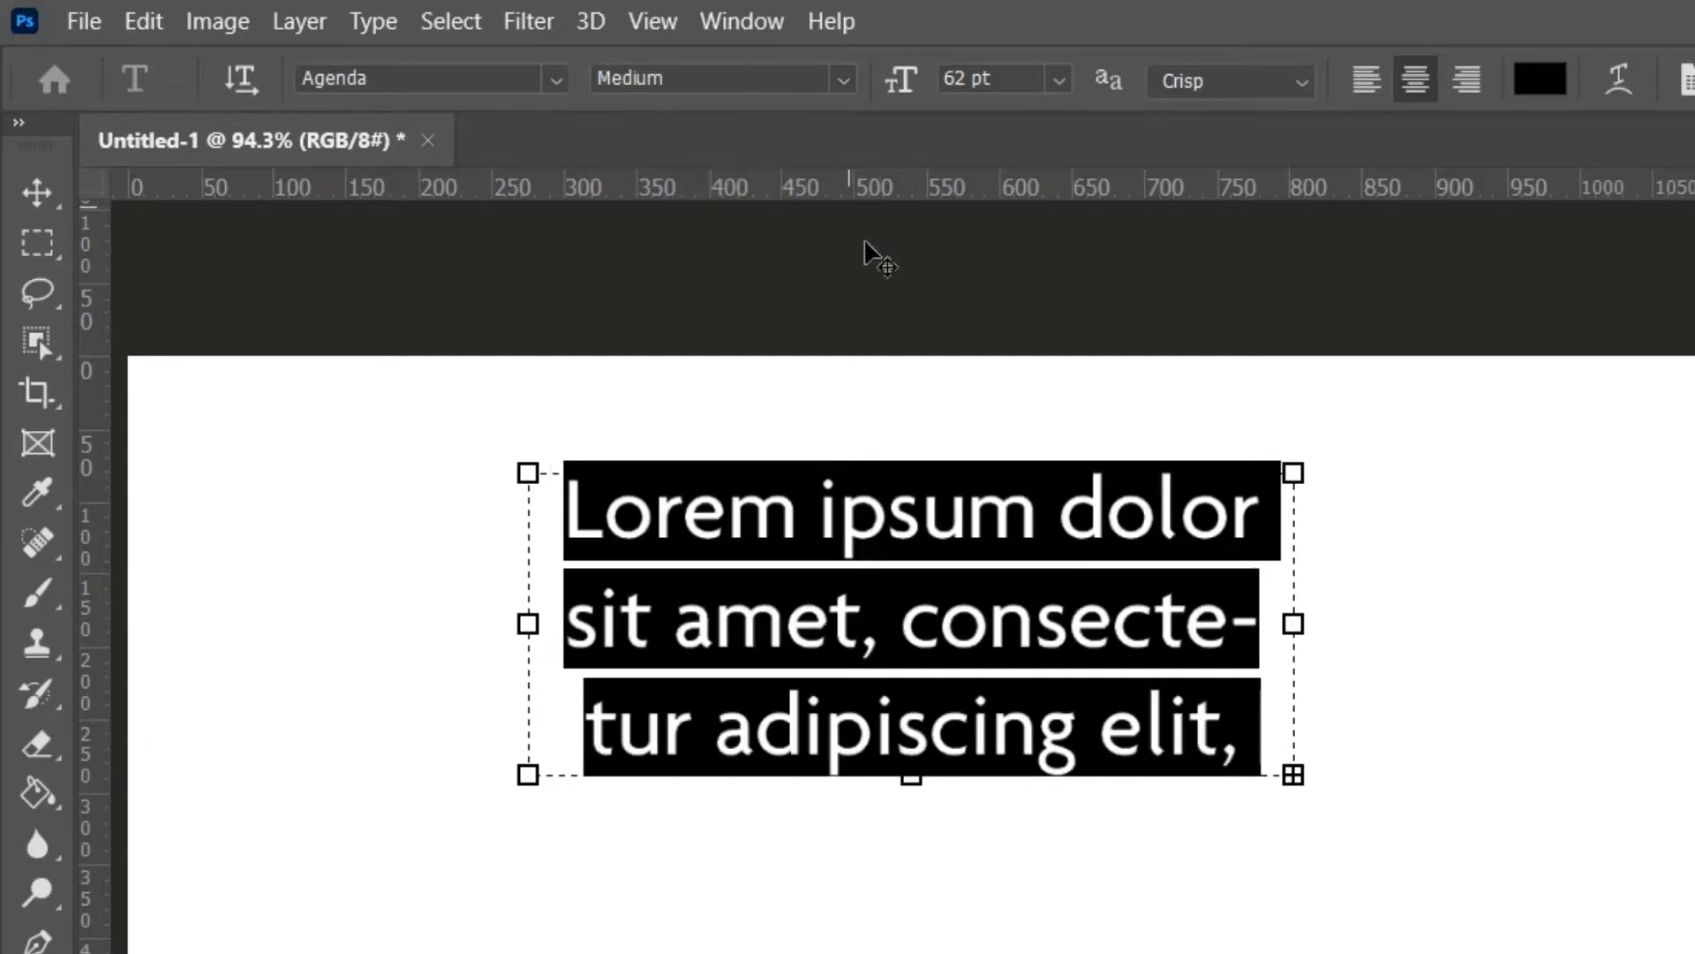
left_click(37, 192)
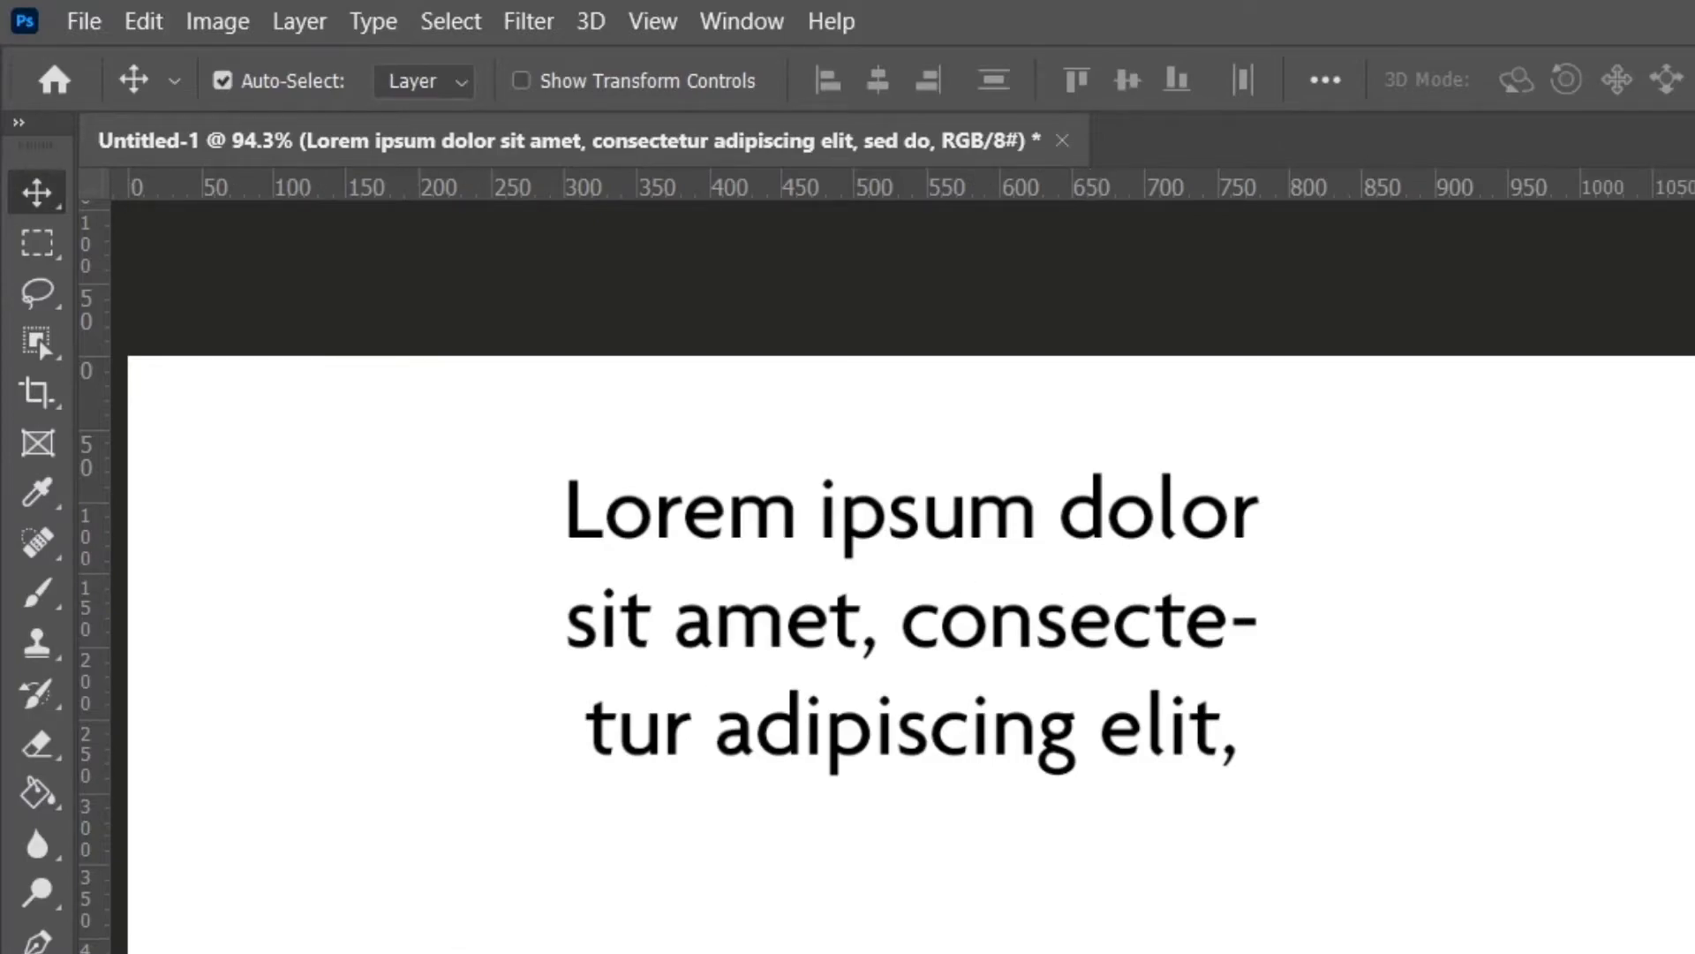
Change the paragraph text's font style to Black using the Type tool options.
key("t")
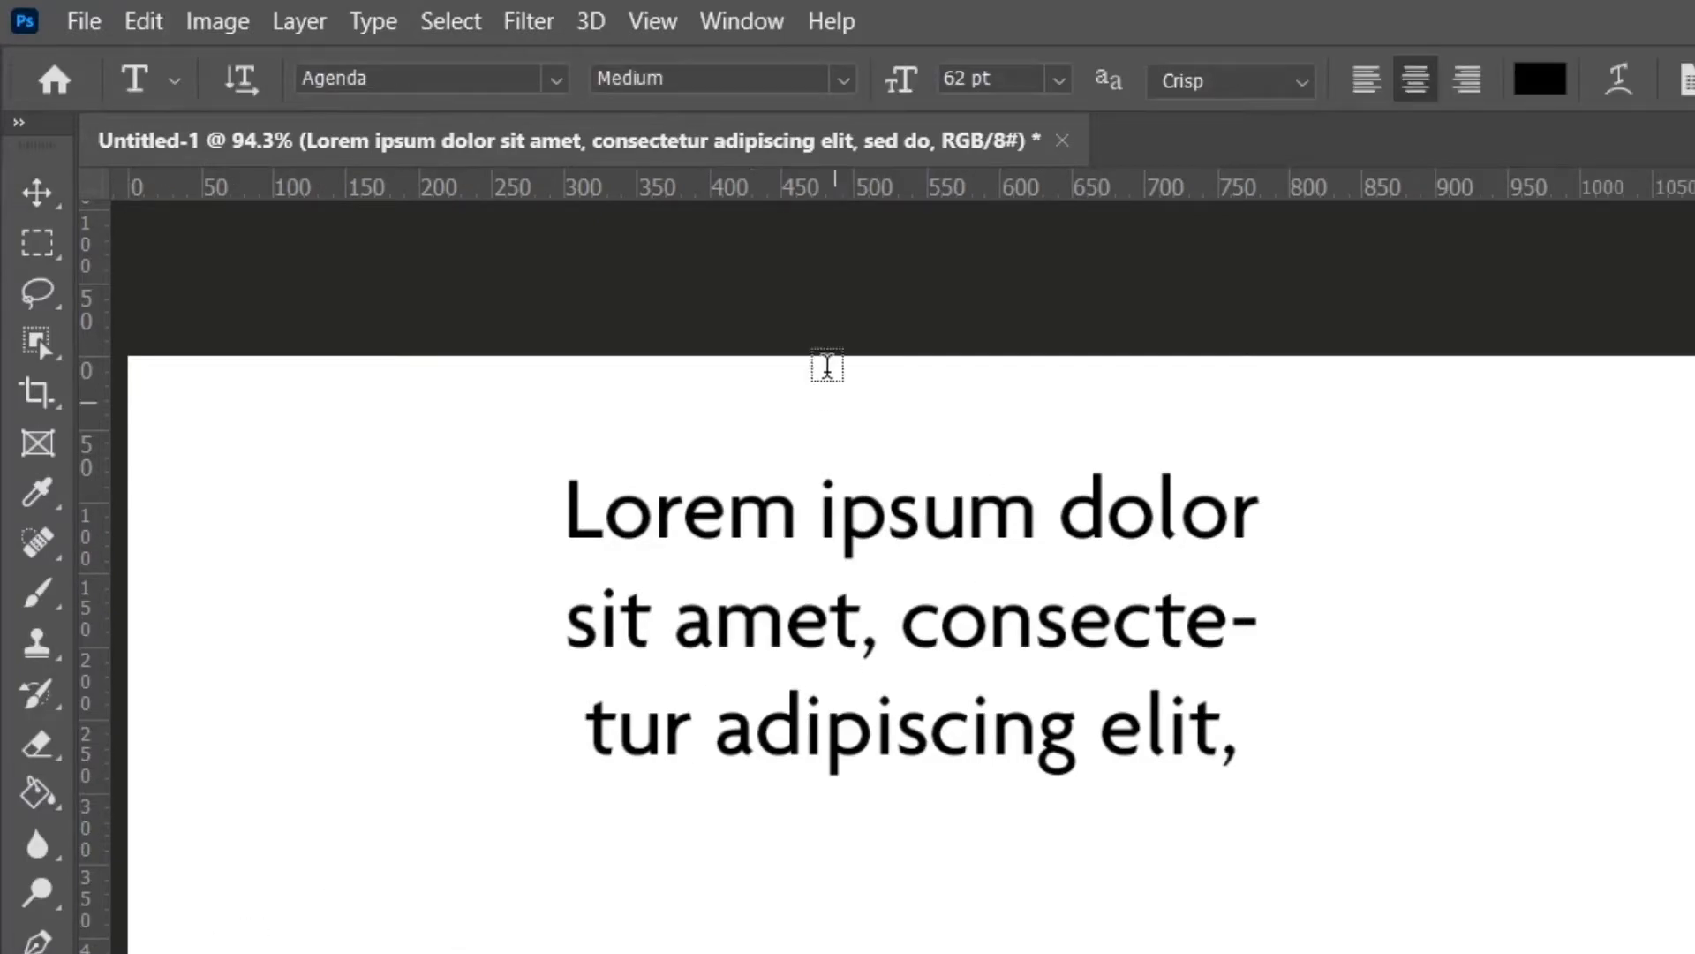
left_click(852, 78)
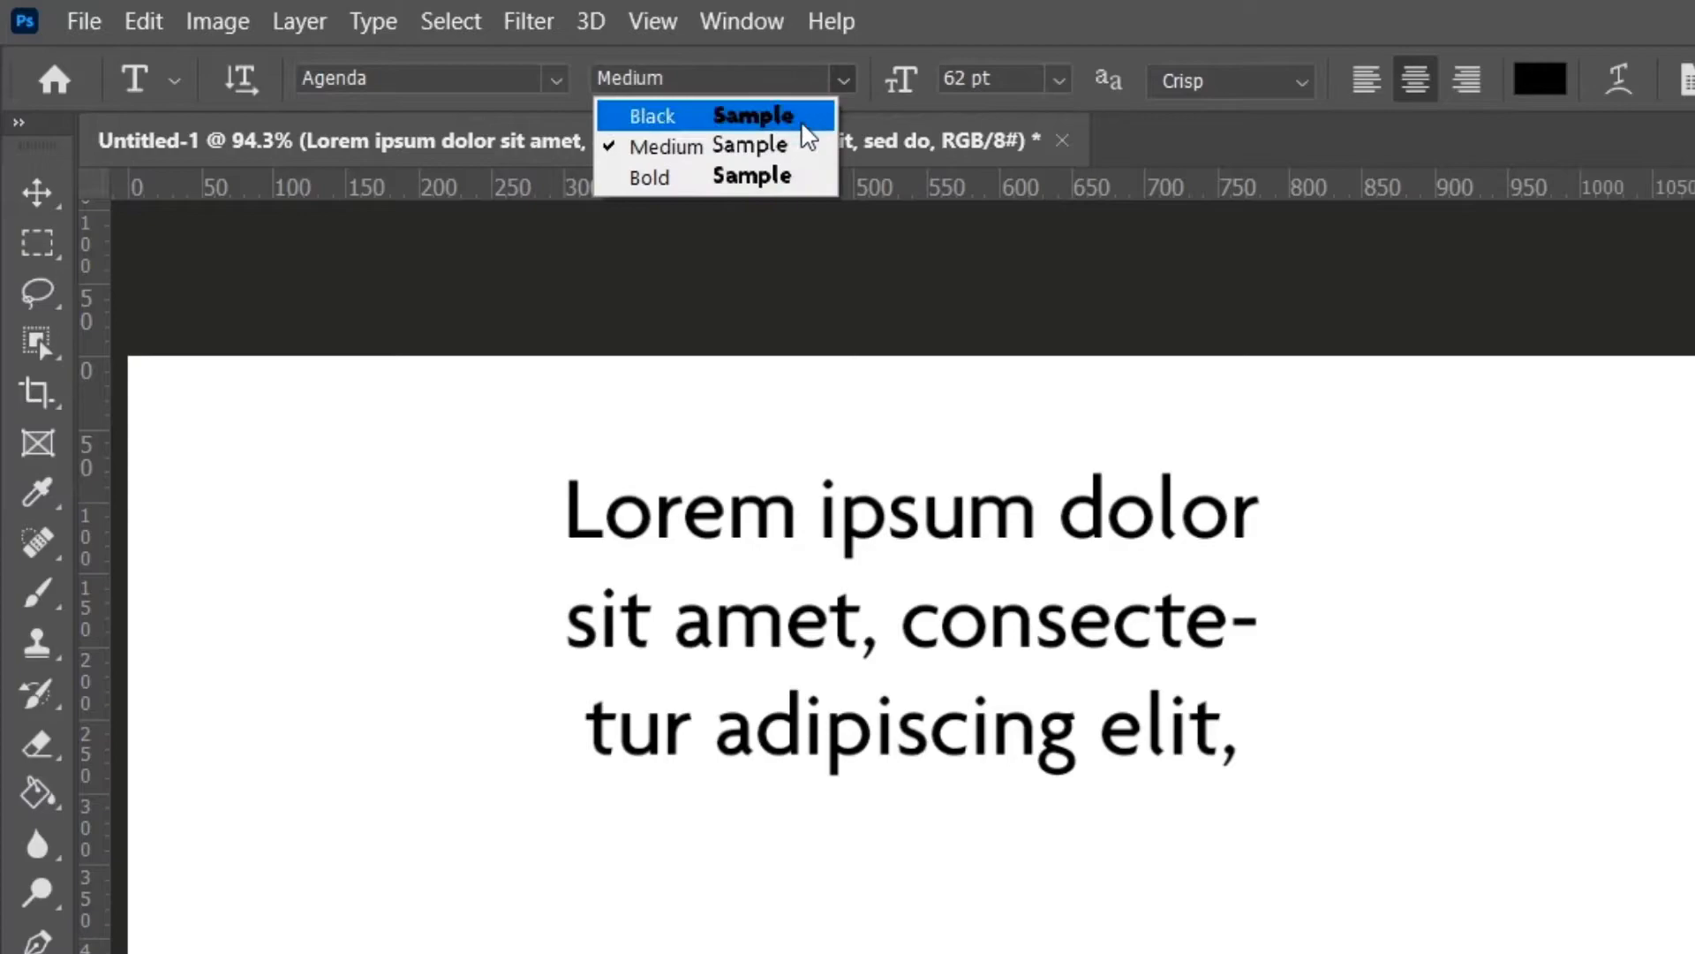
left_click(772, 176)
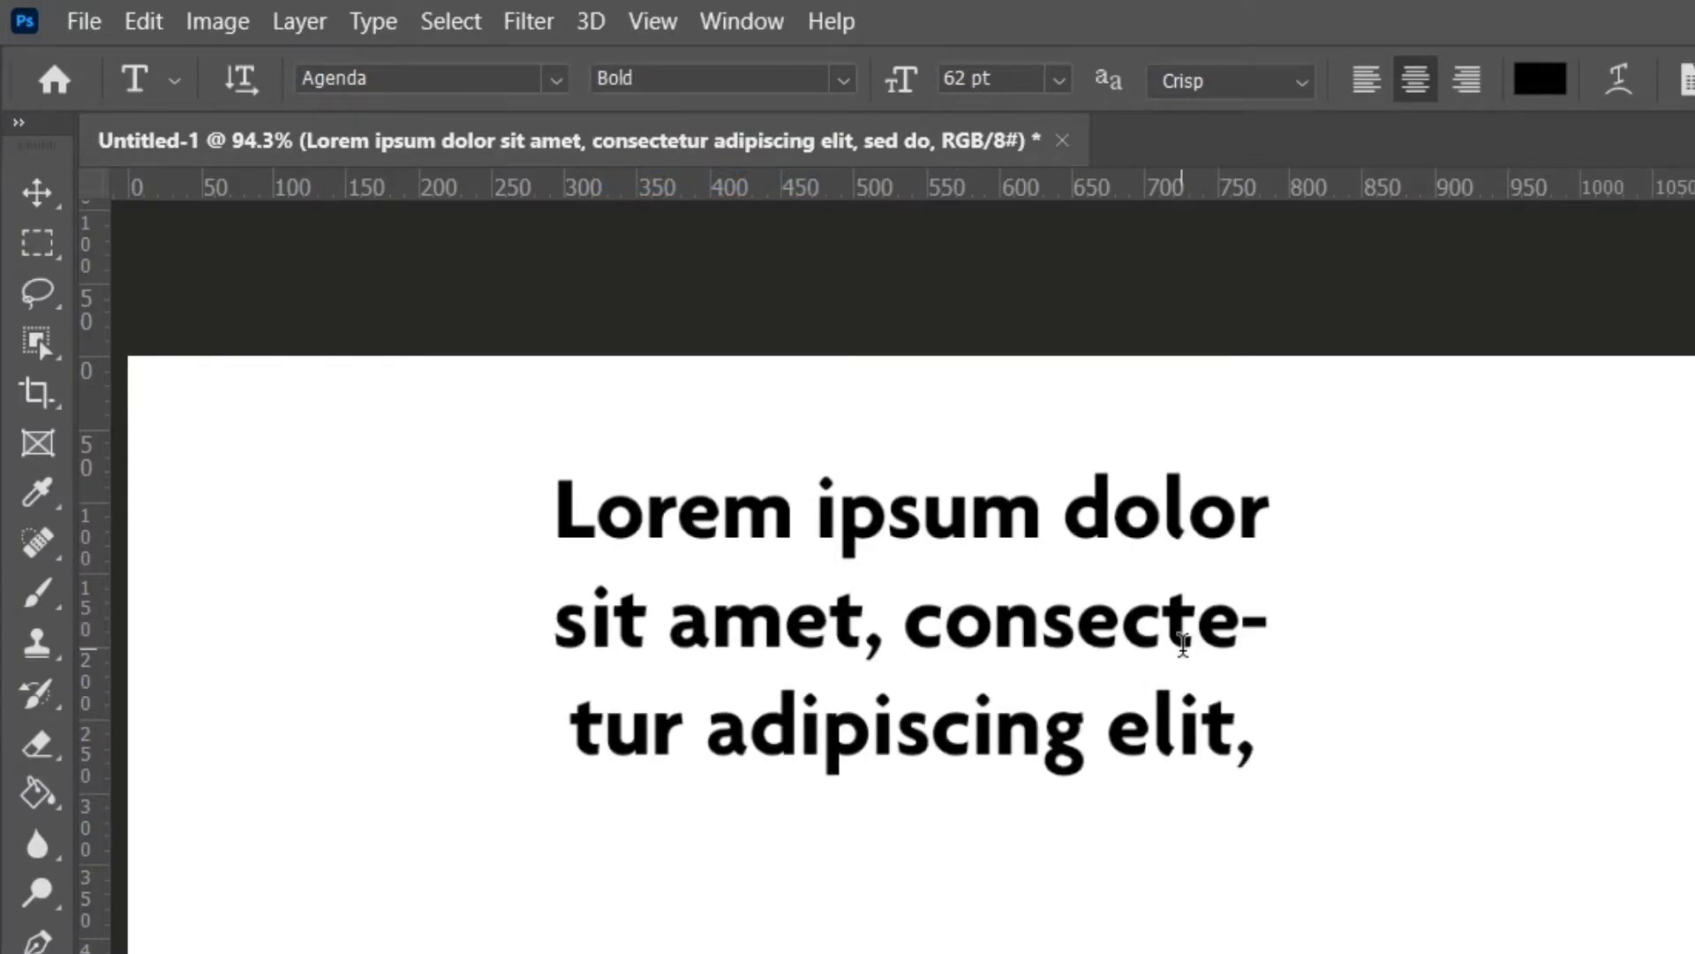
left_click(848, 77)
left_click(816, 117)
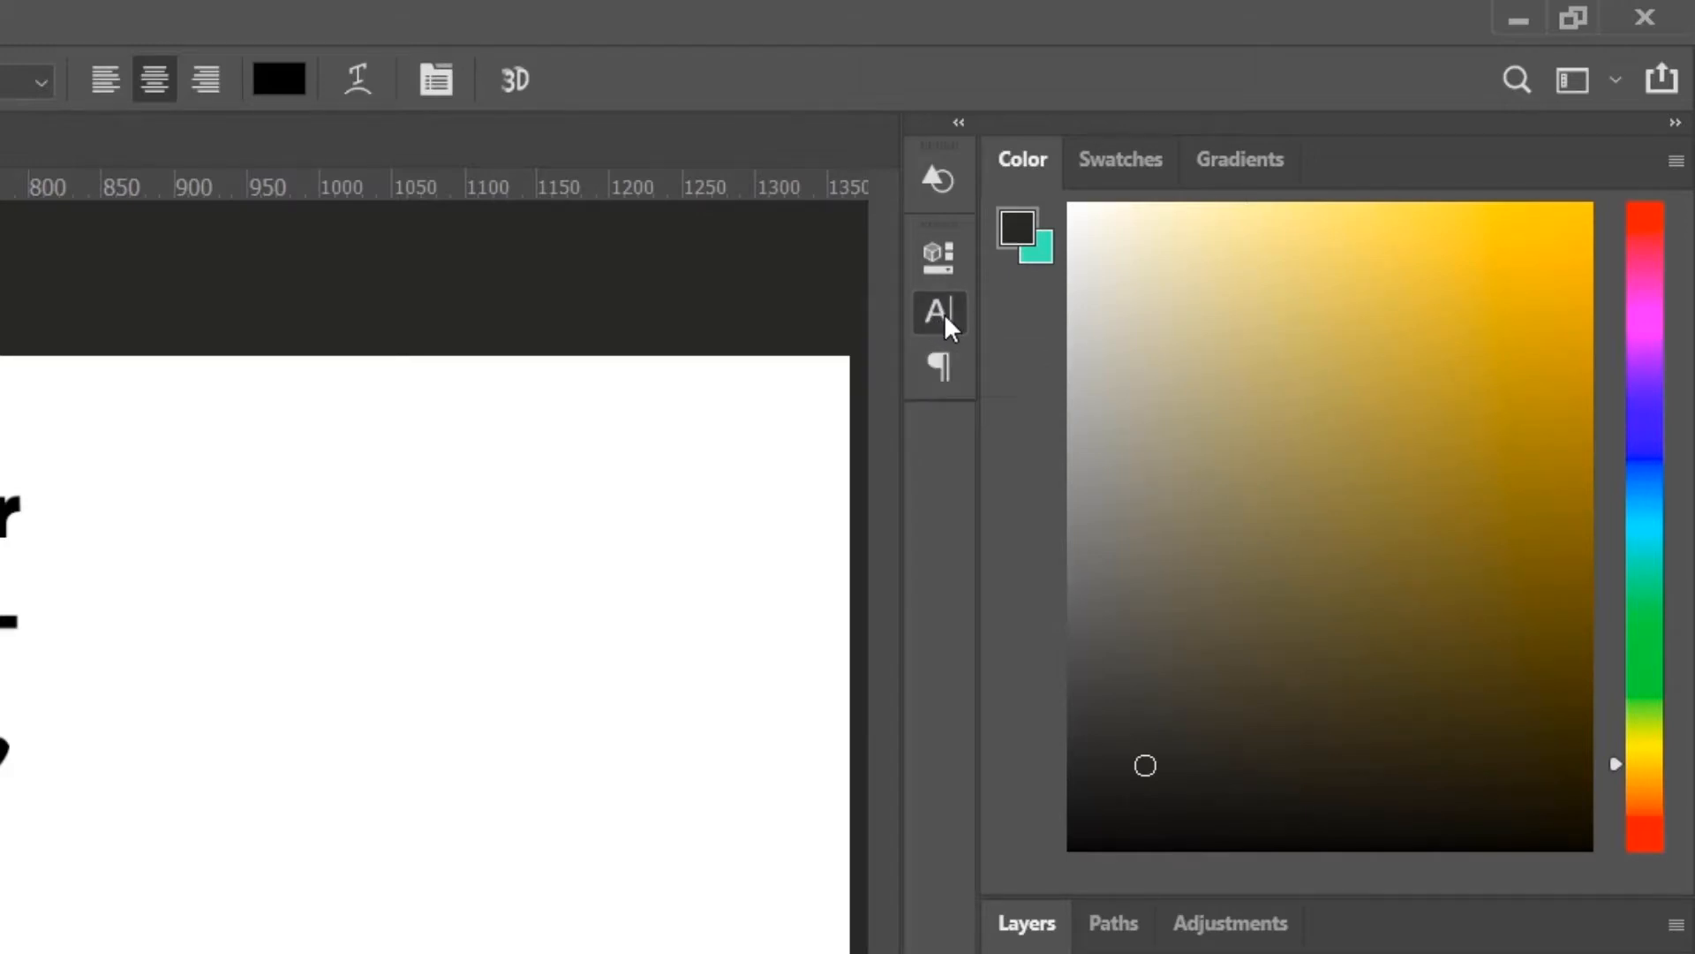
Open the Character panel and check where it is listed in the Window menu.
left_click(941, 312)
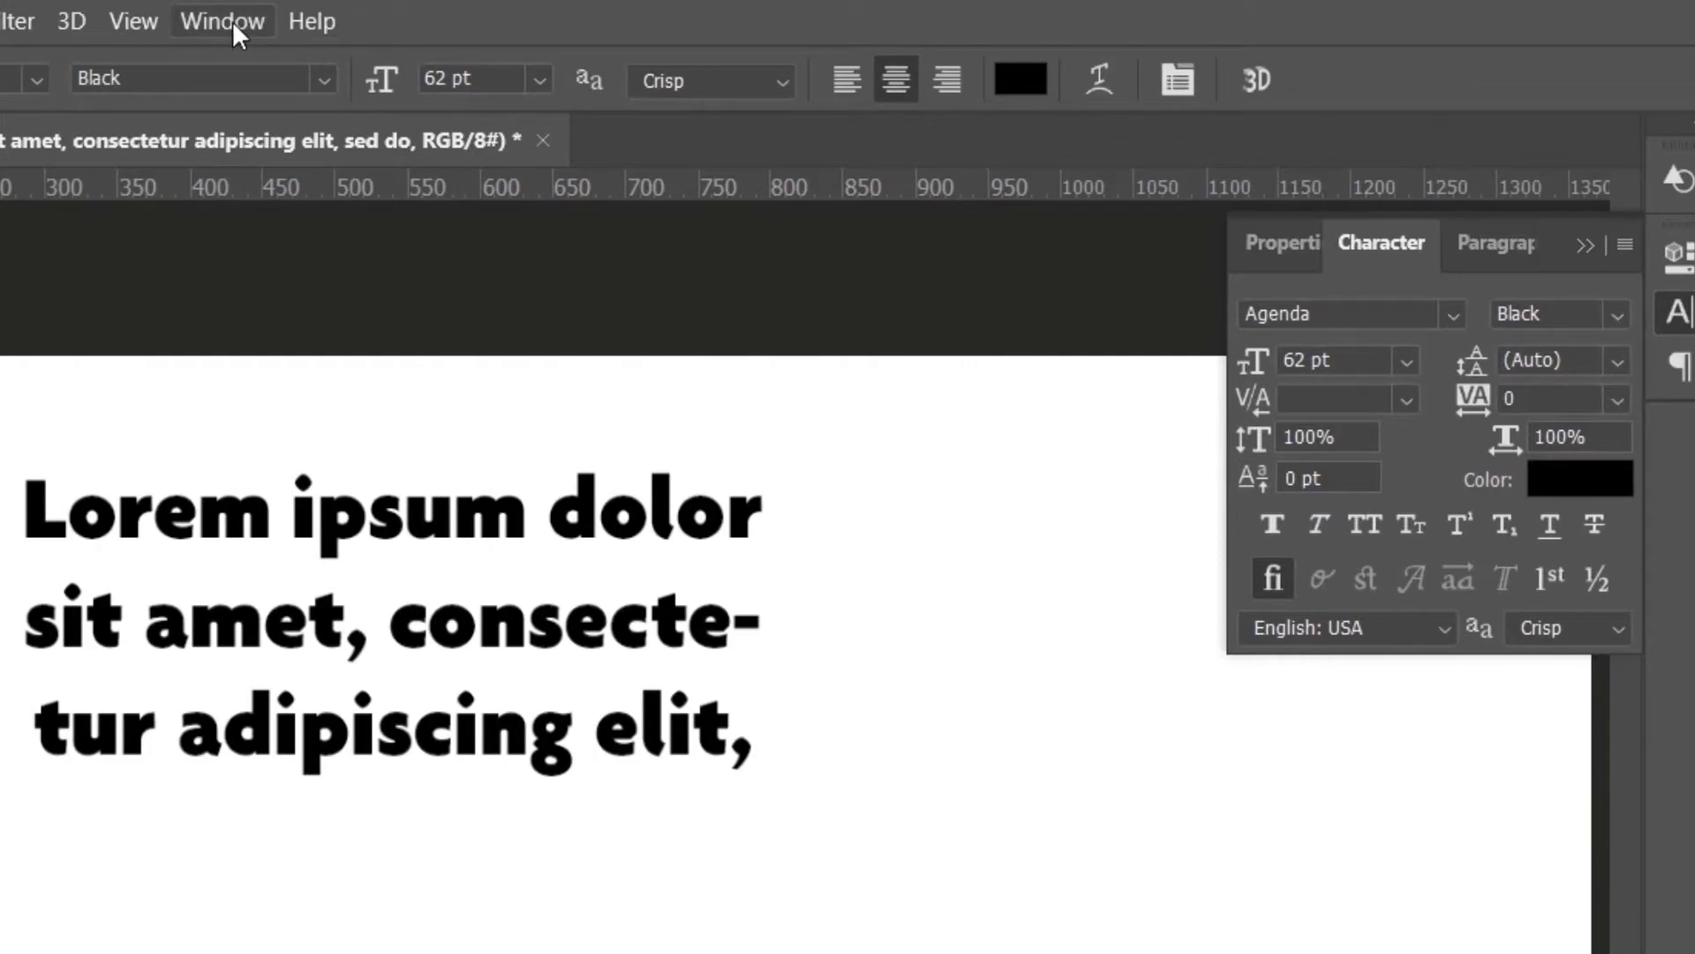
left_click(231, 21)
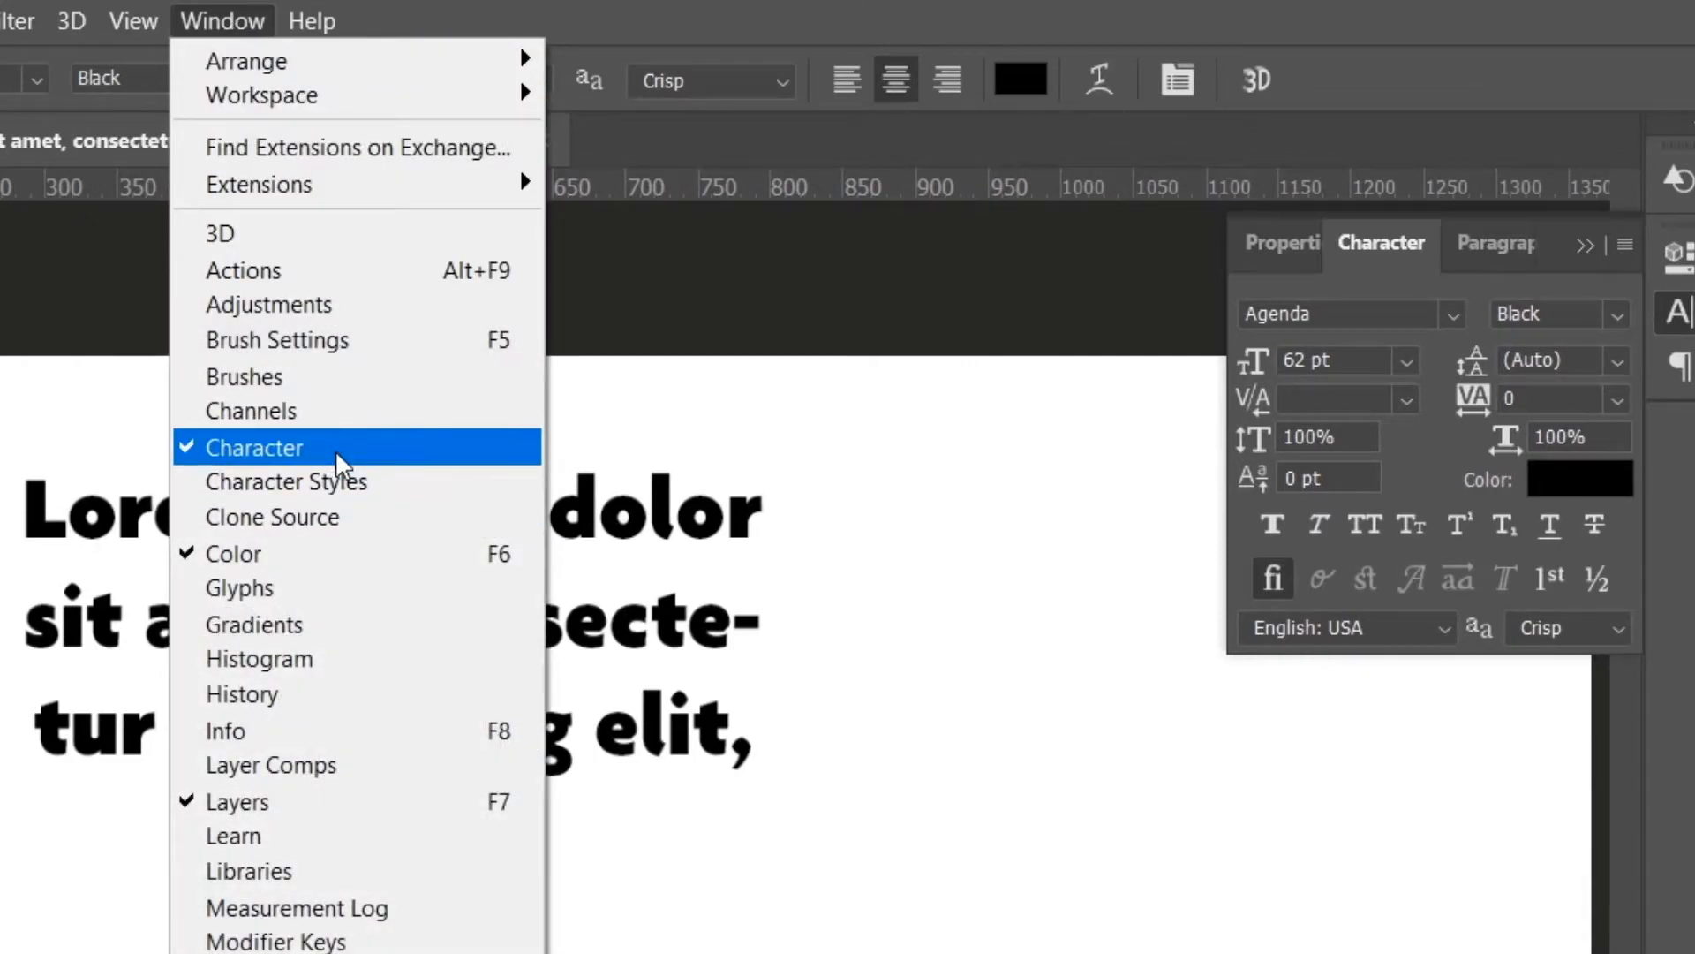
left_click(752, 13)
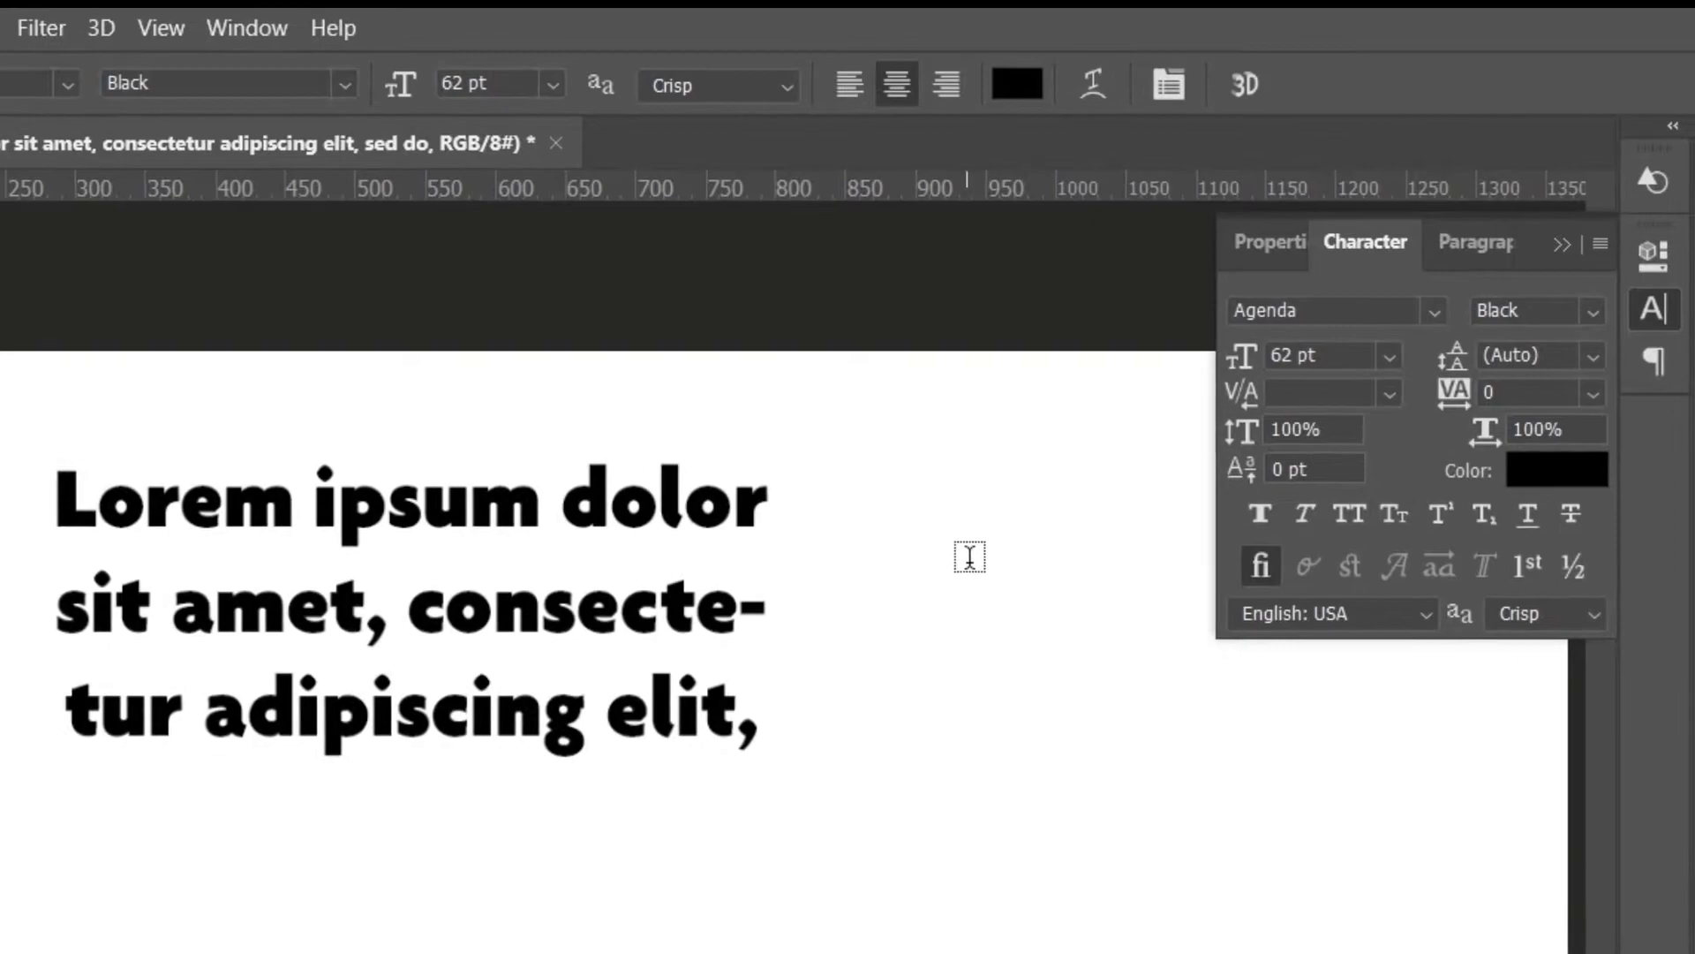
Select all the paragraph text, set its leading to 24 pt, and commit the text.
double_click(75, 498)
left_click_drag(378, 498, 779, 758)
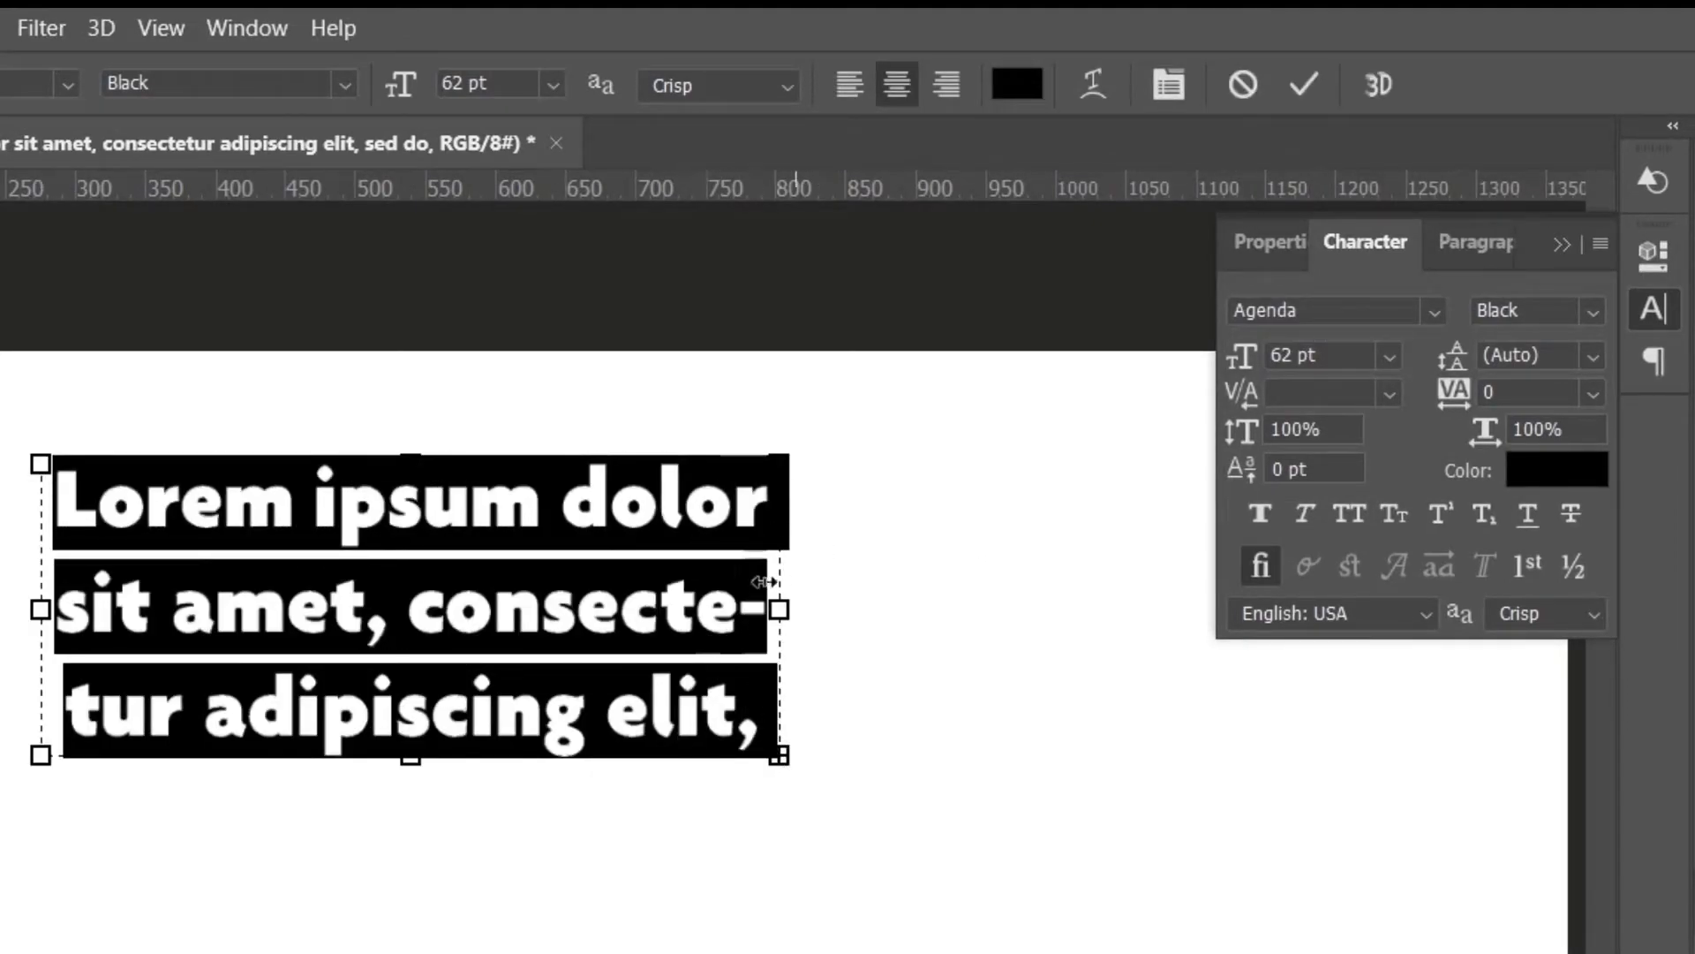
left_click(1556, 244)
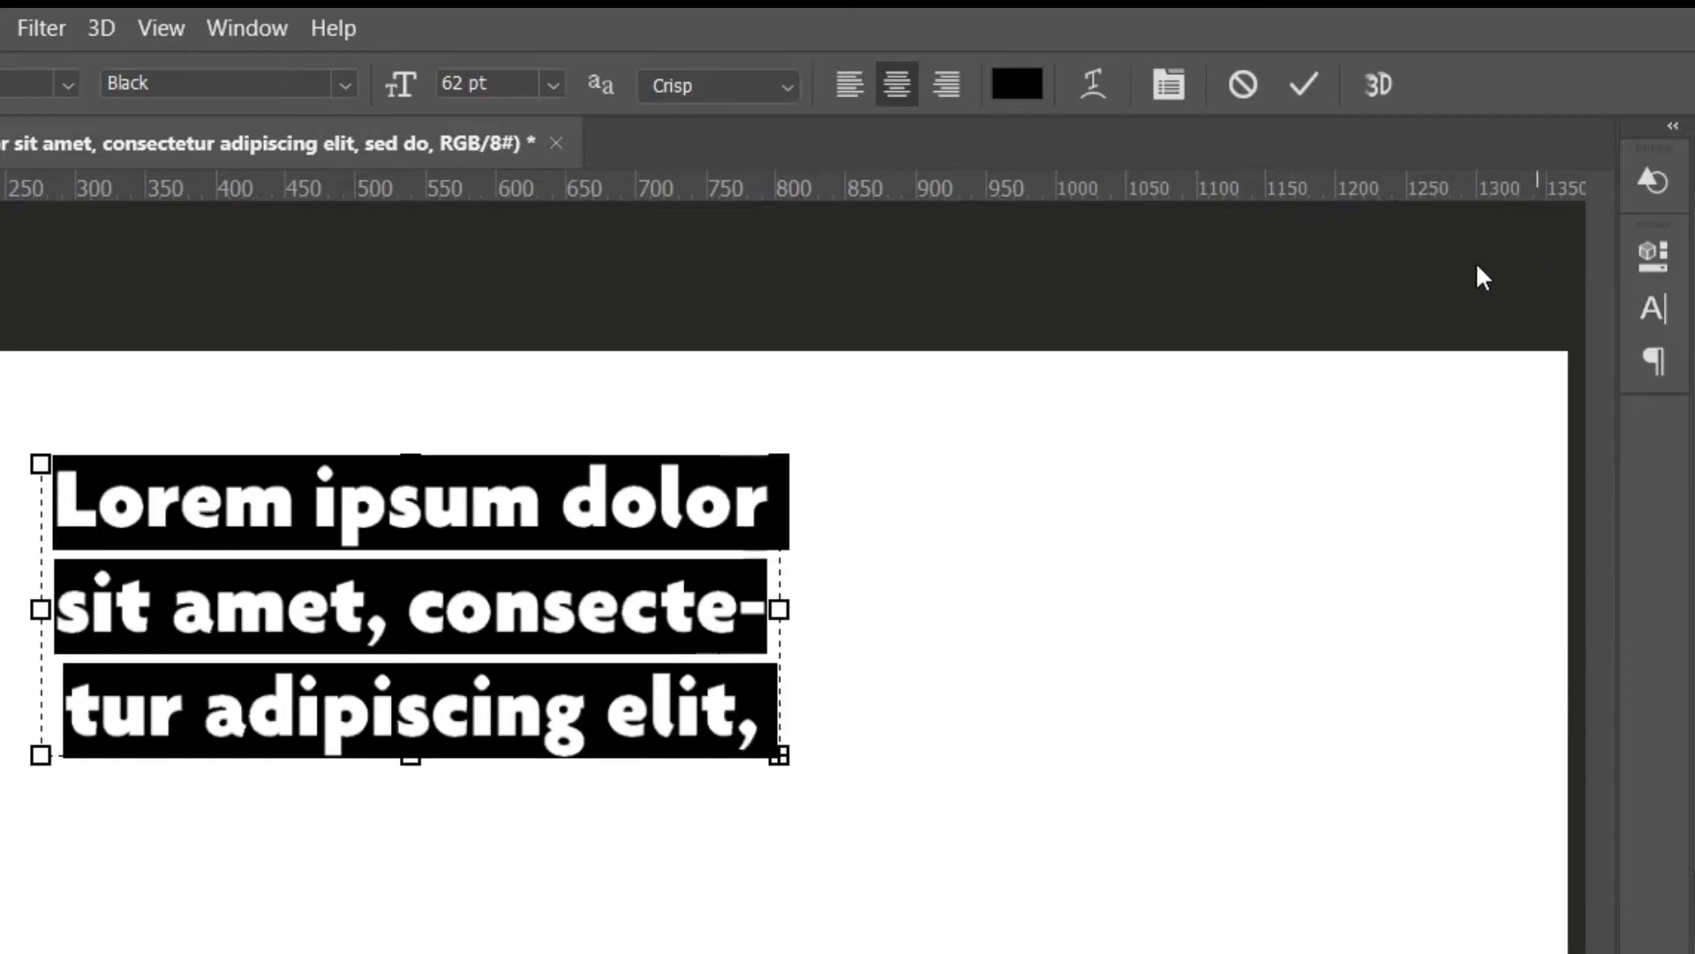
left_click(249, 545)
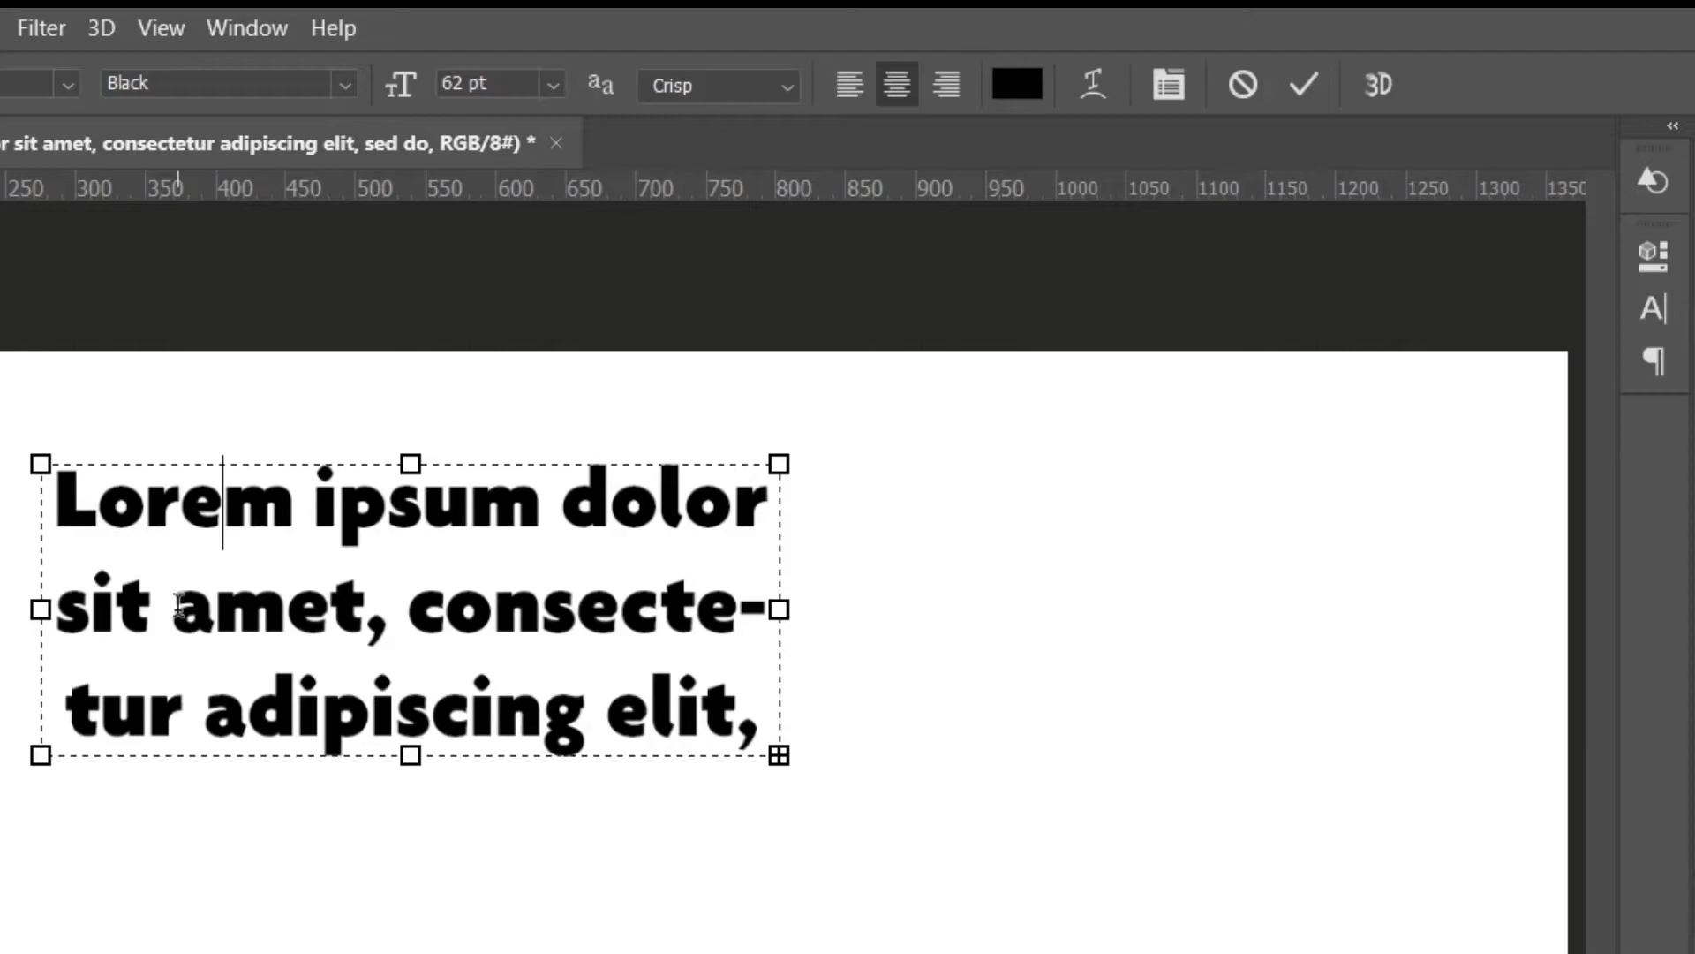
left_click_drag(58, 499, 799, 717)
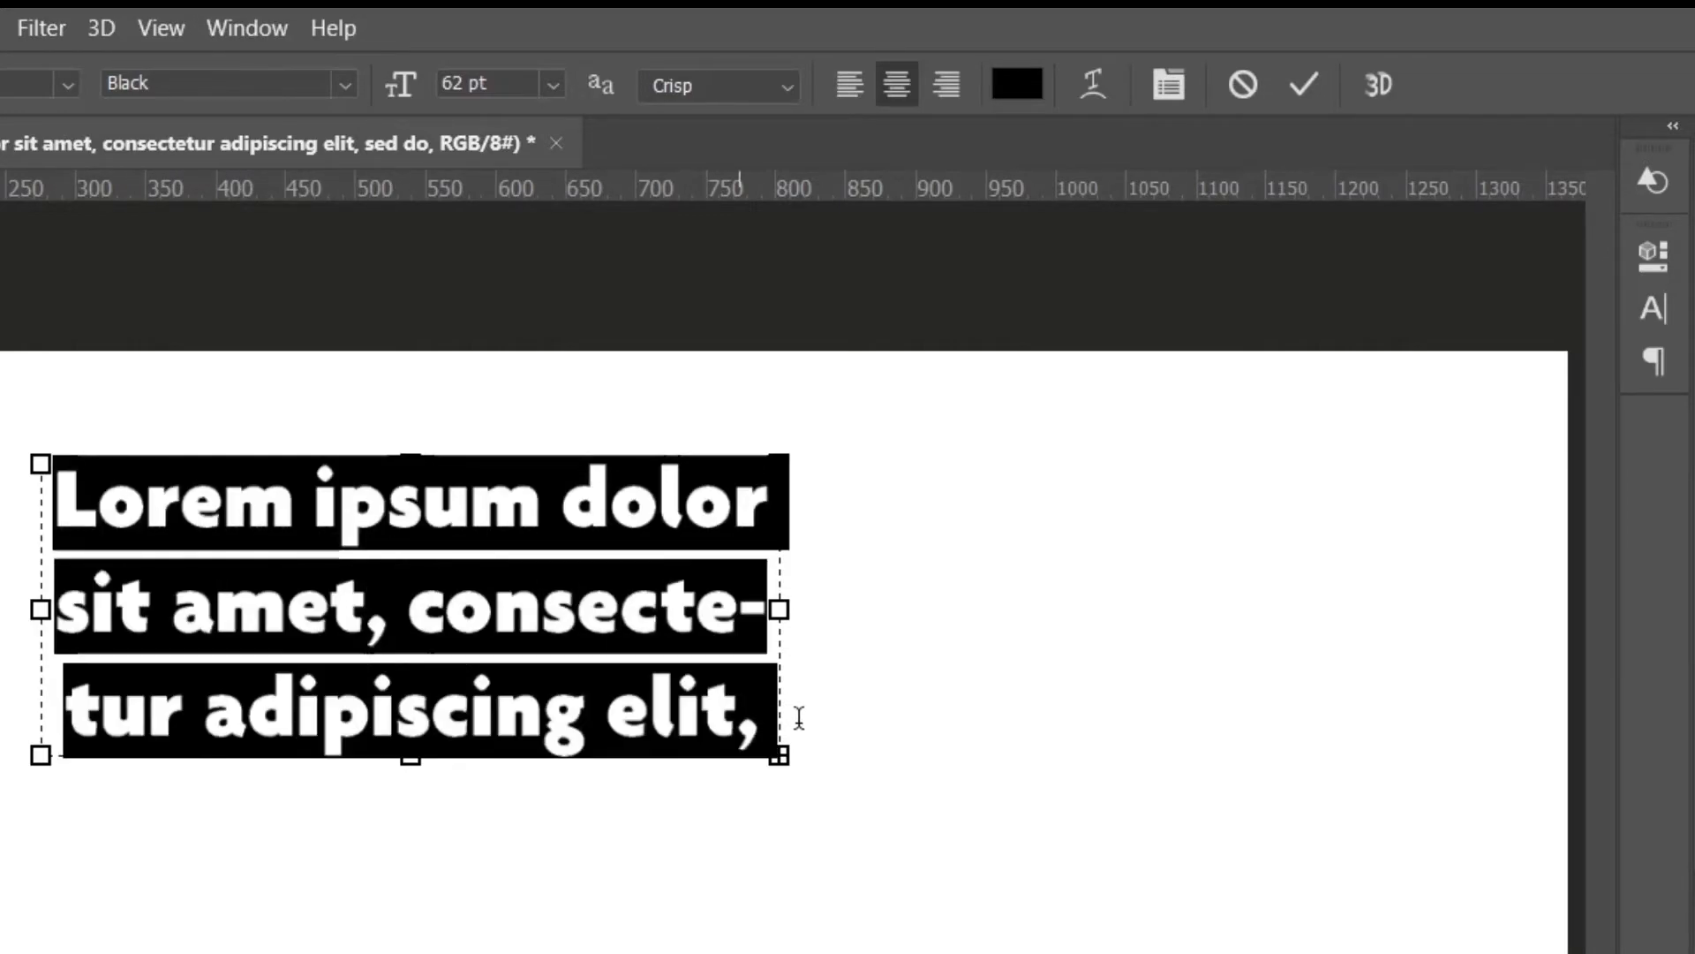
left_click(1654, 315)
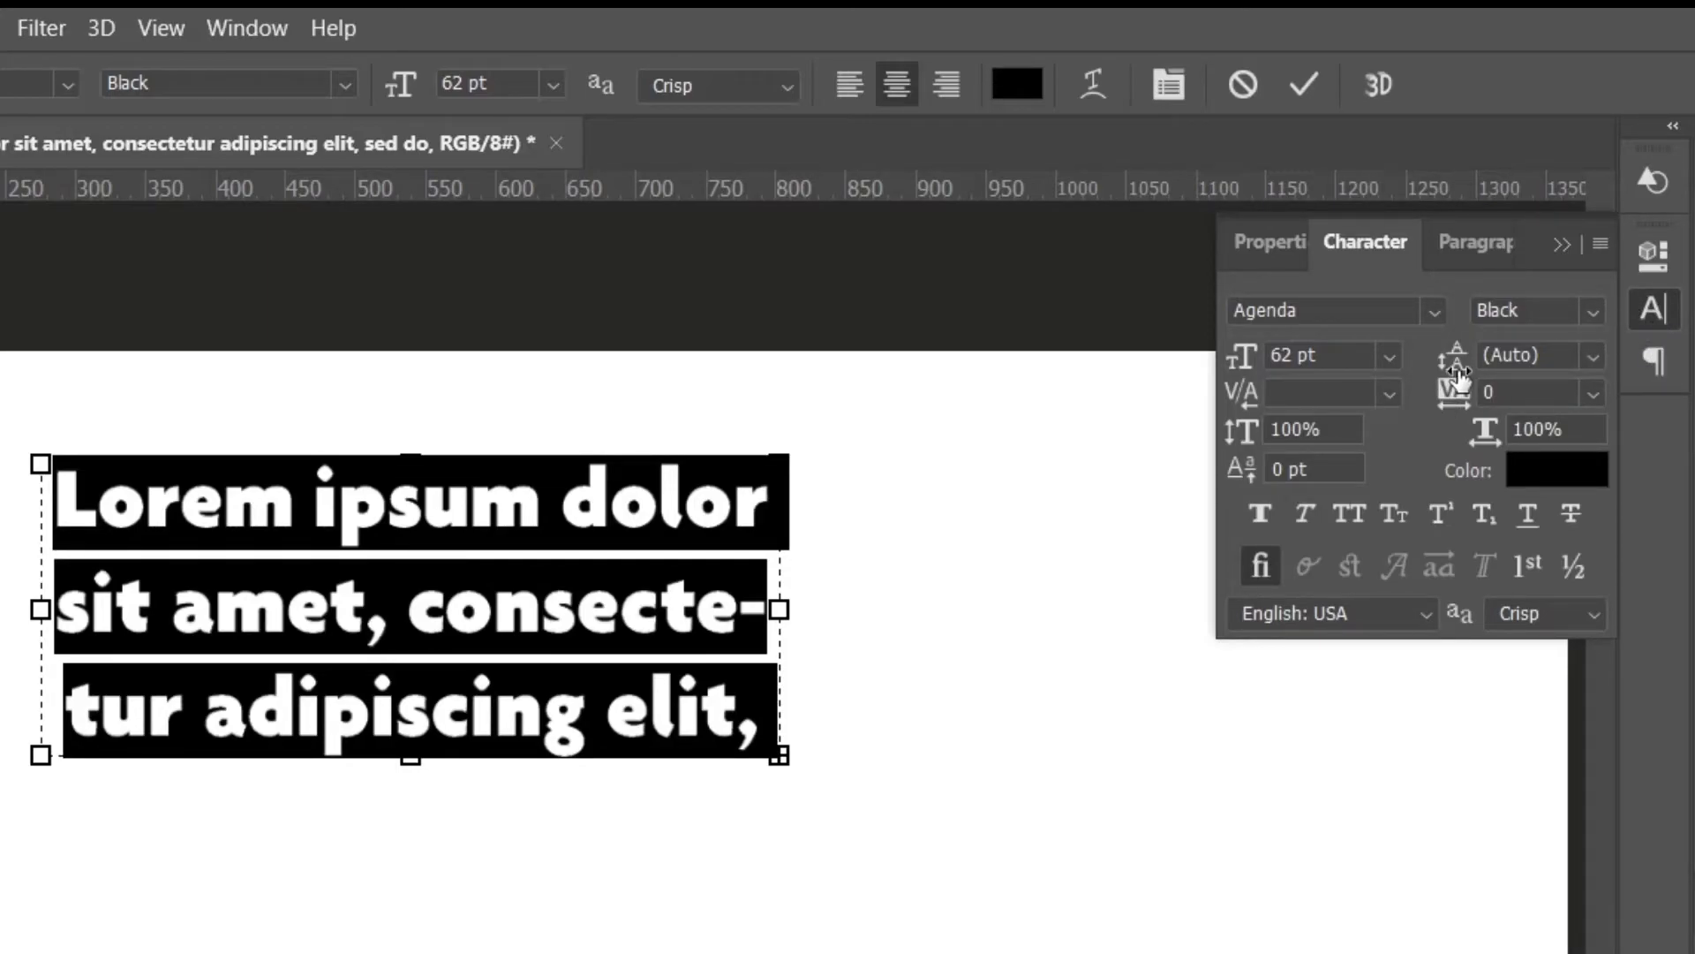
left_click(1591, 357)
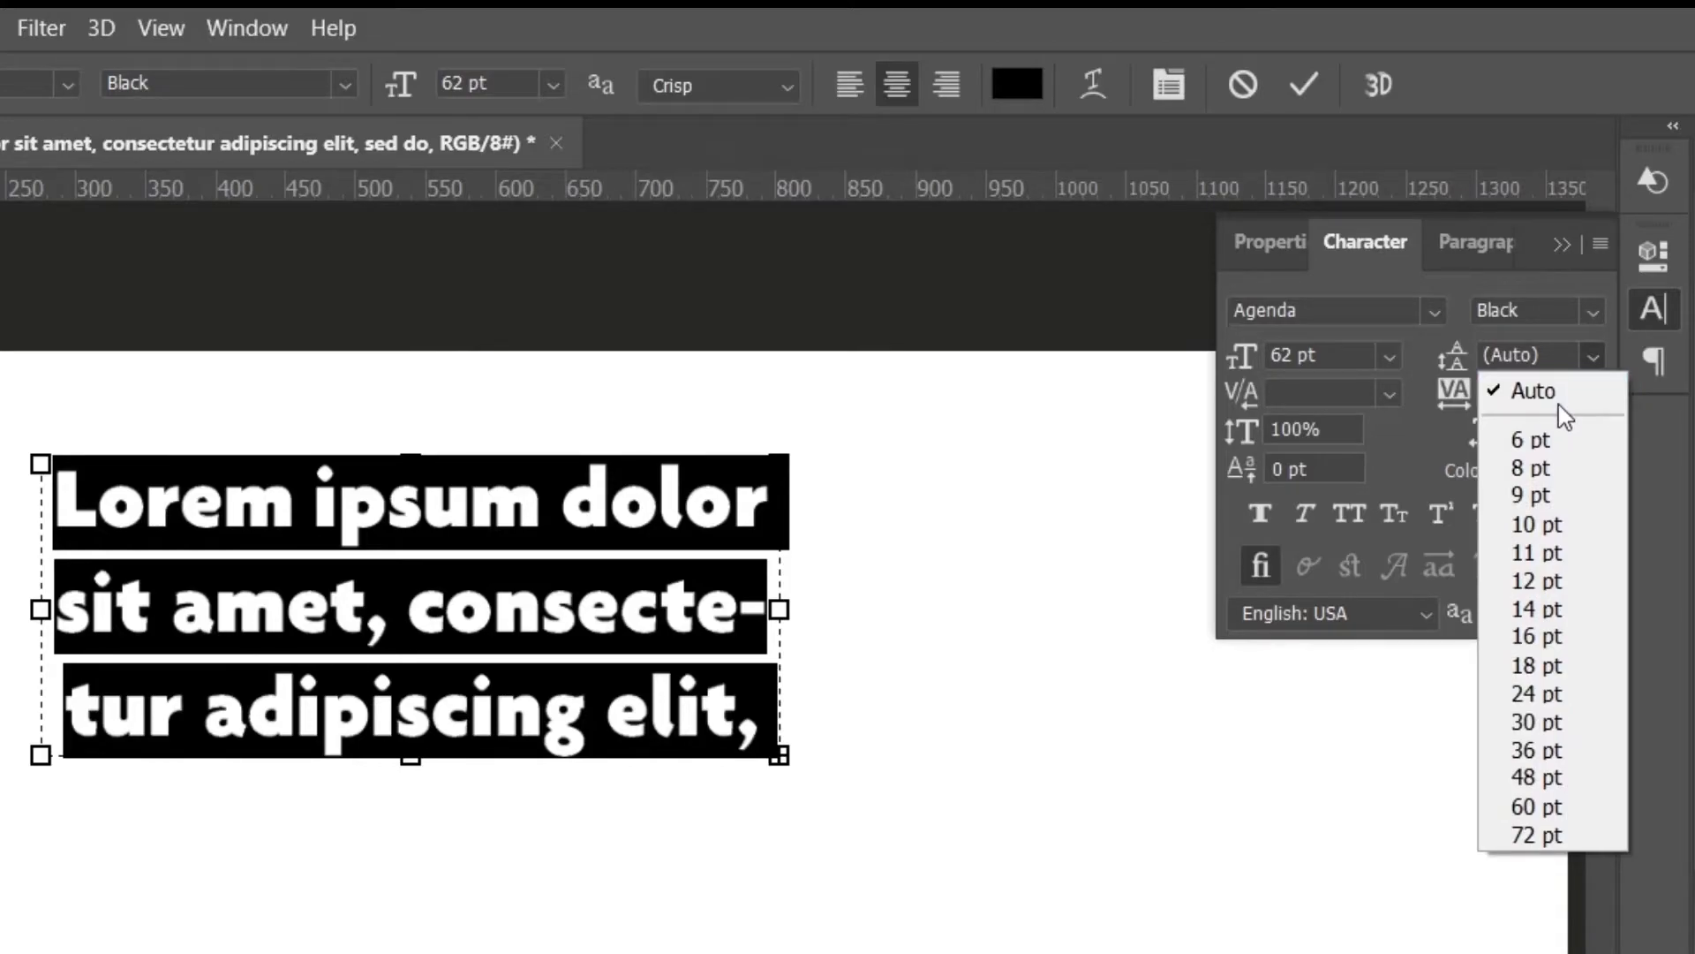
left_click(1558, 398)
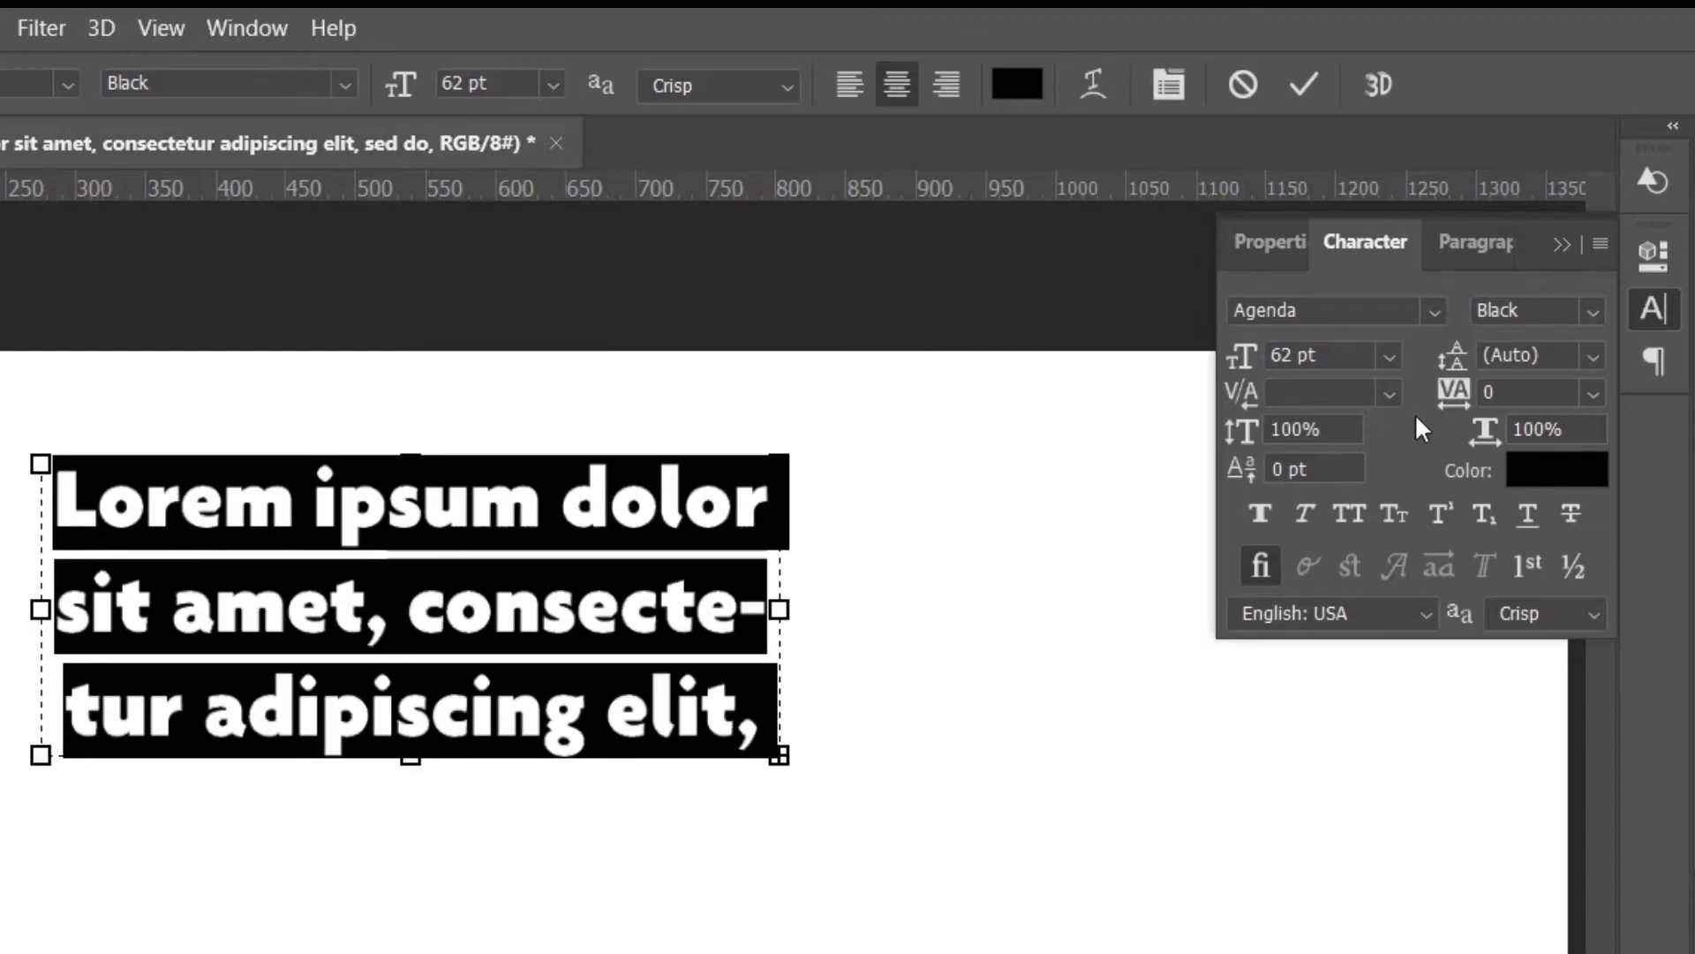
left_click(1591, 356)
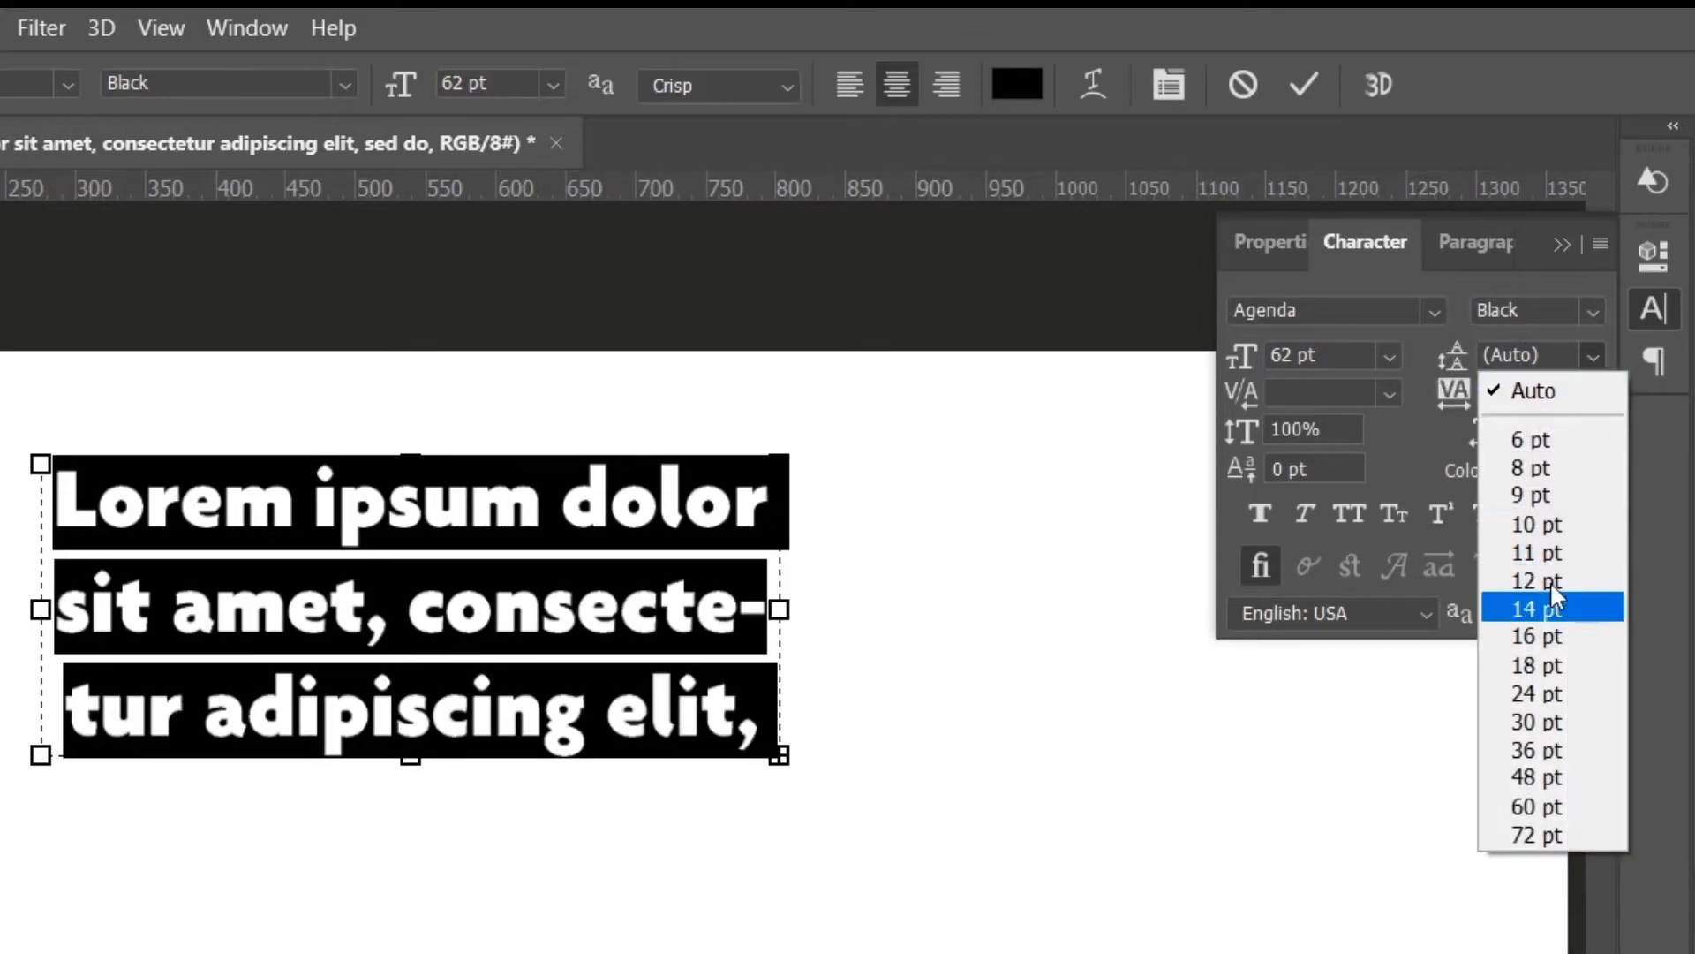
left_click(1536, 694)
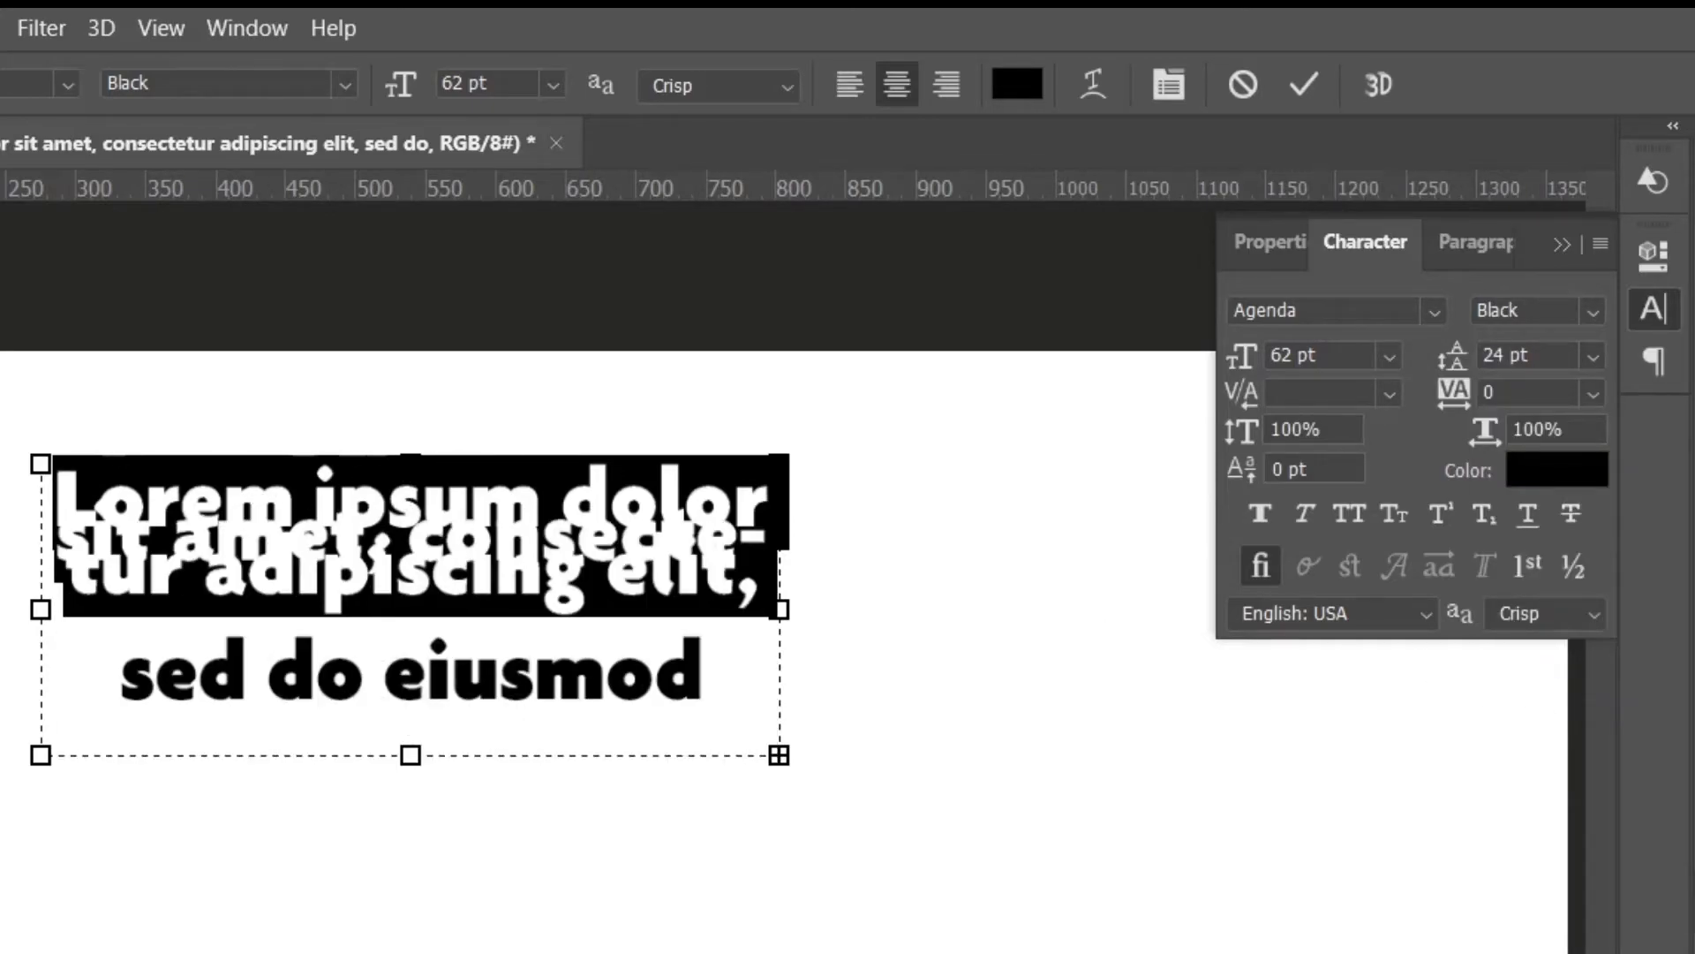
left_click(889, 548)
key("v")
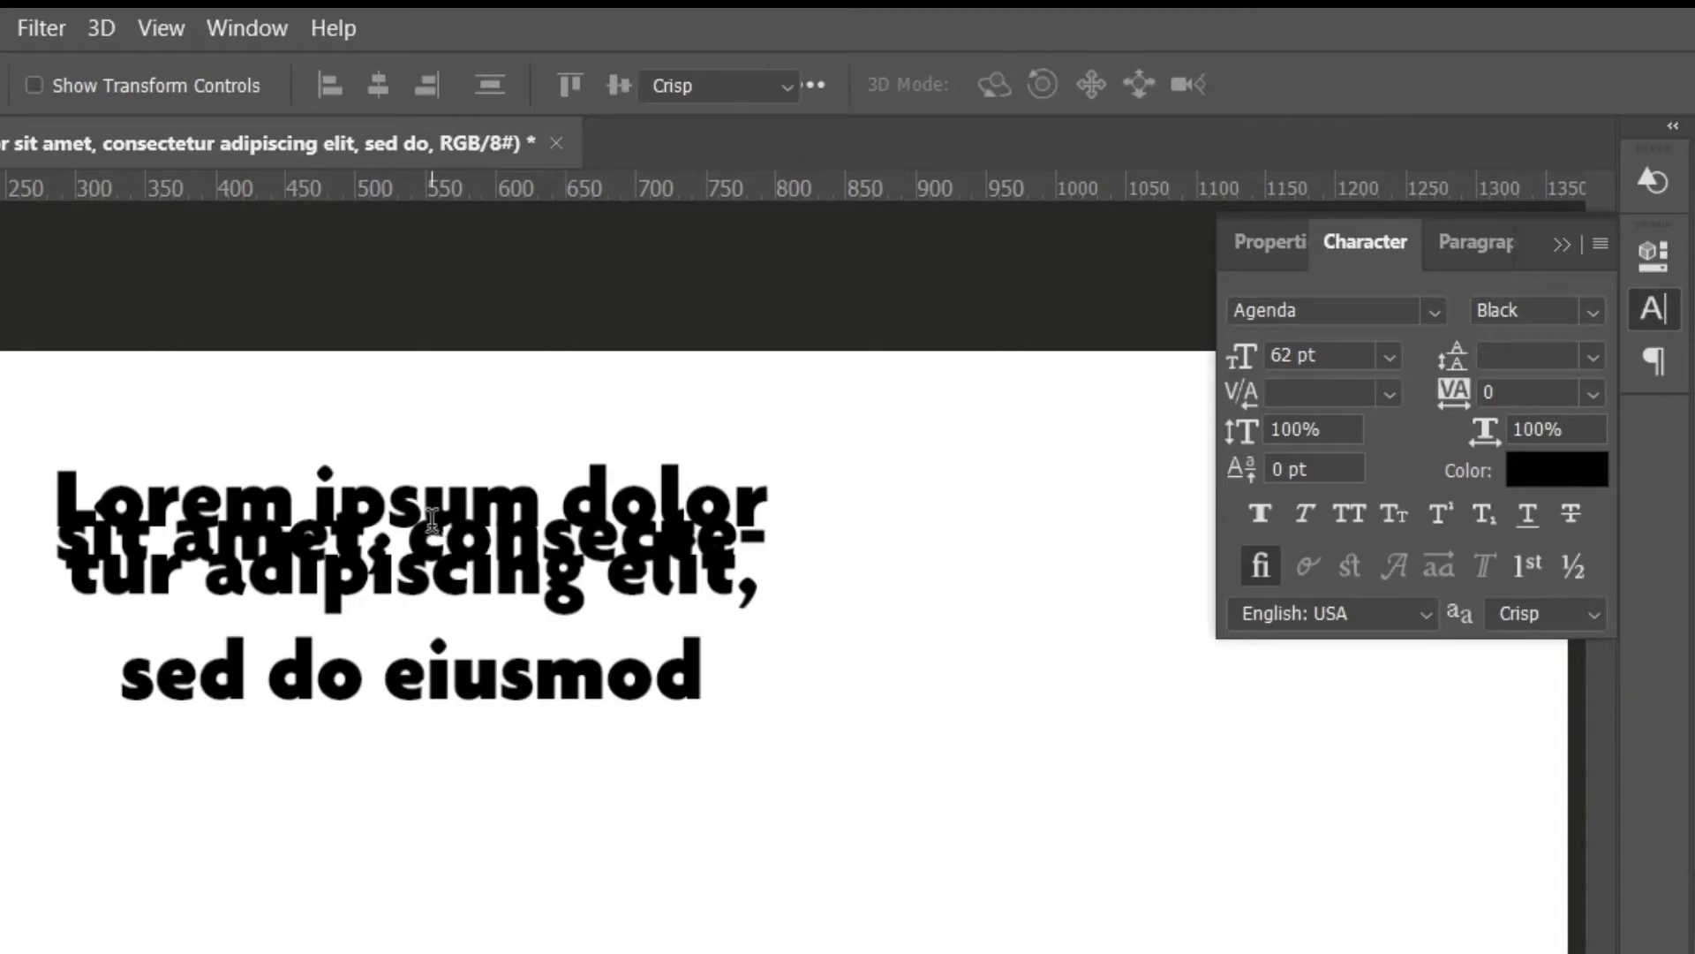
Select the paragraph text again and set its leading to 80 pt.
double_click(432, 519)
left_click(1585, 355)
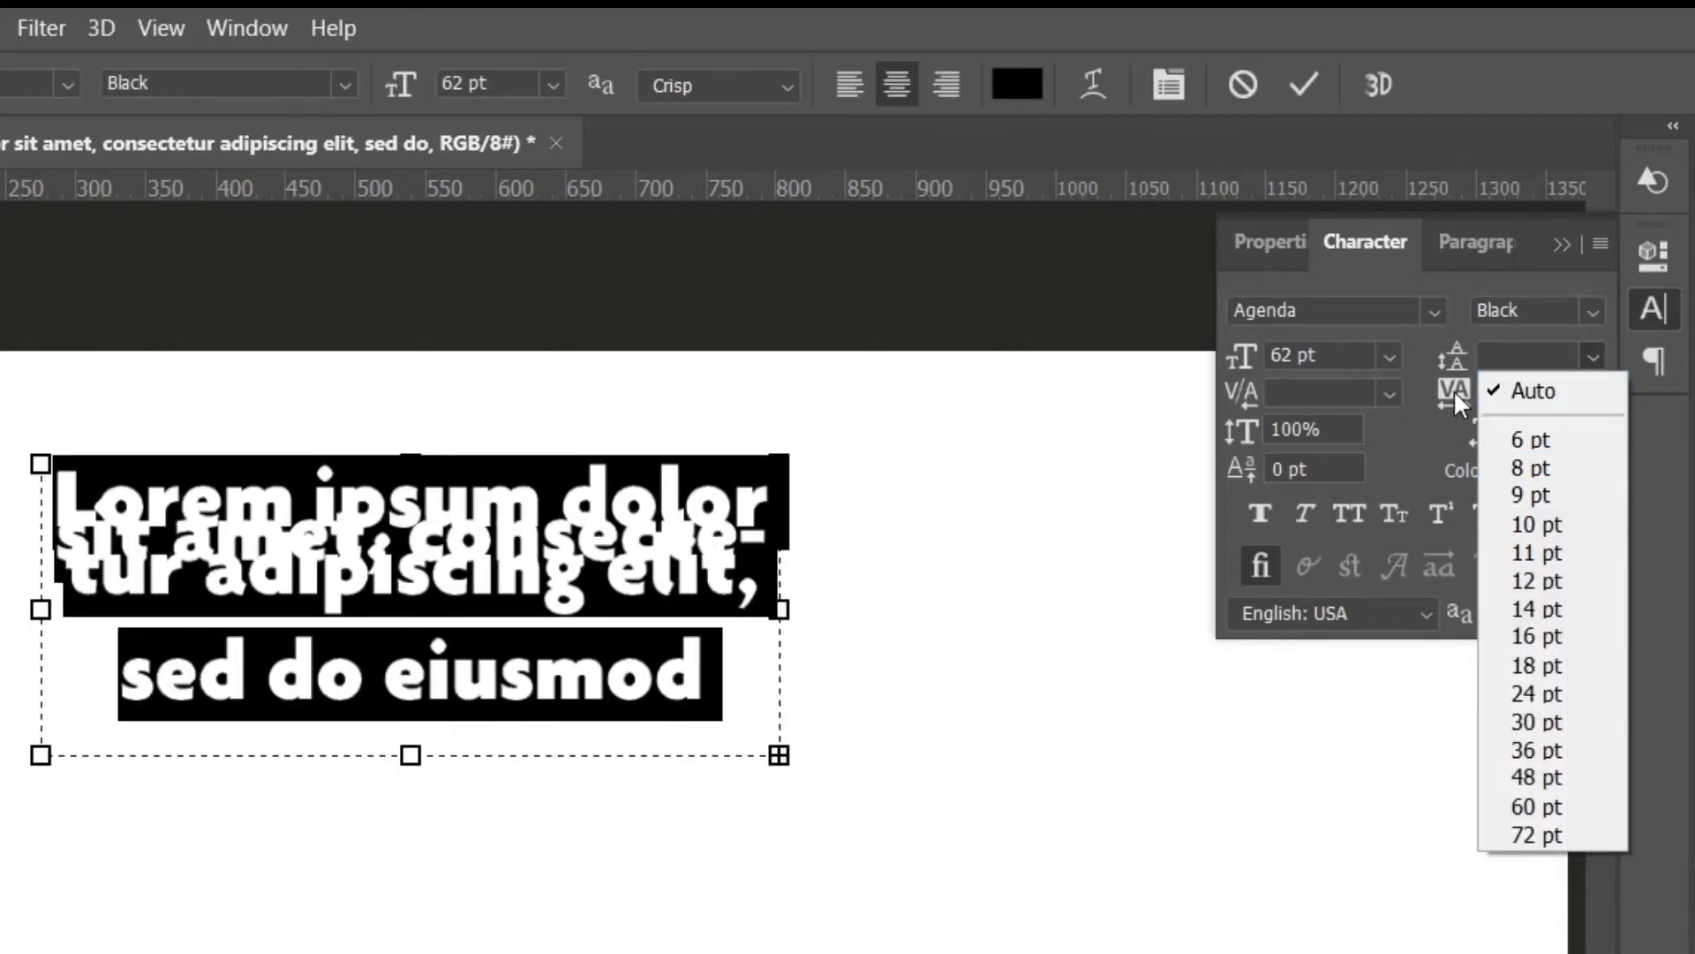
left_click(1526, 390)
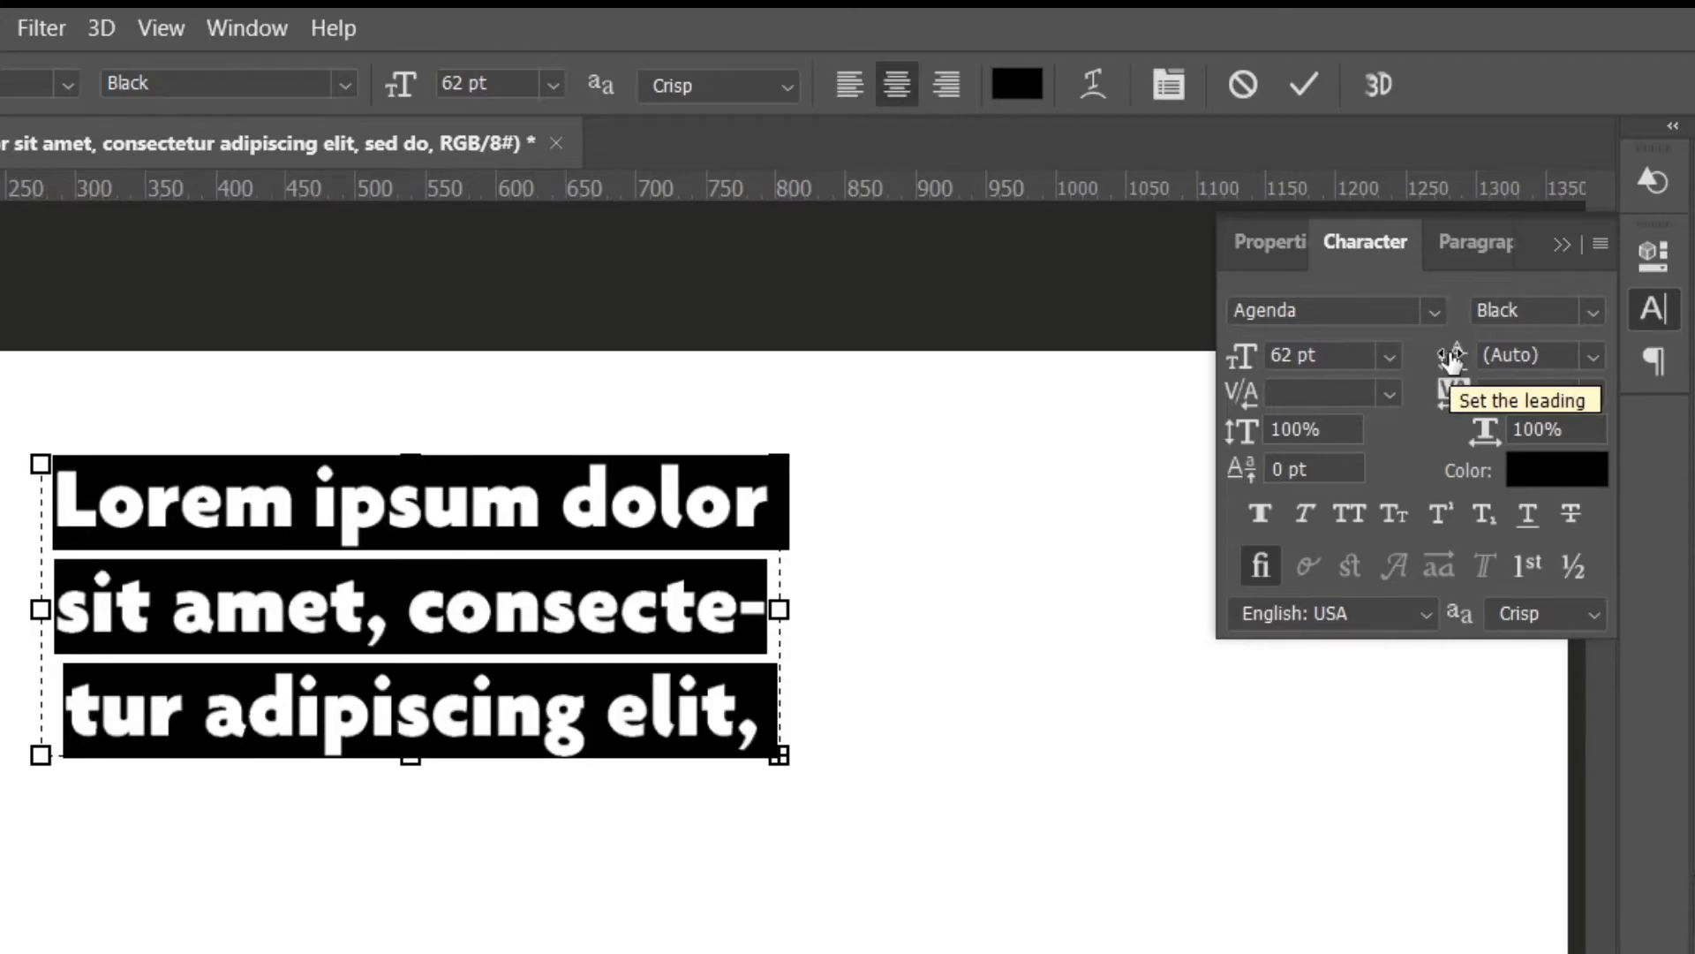
left_click_drag(1452, 357, 1454, 357)
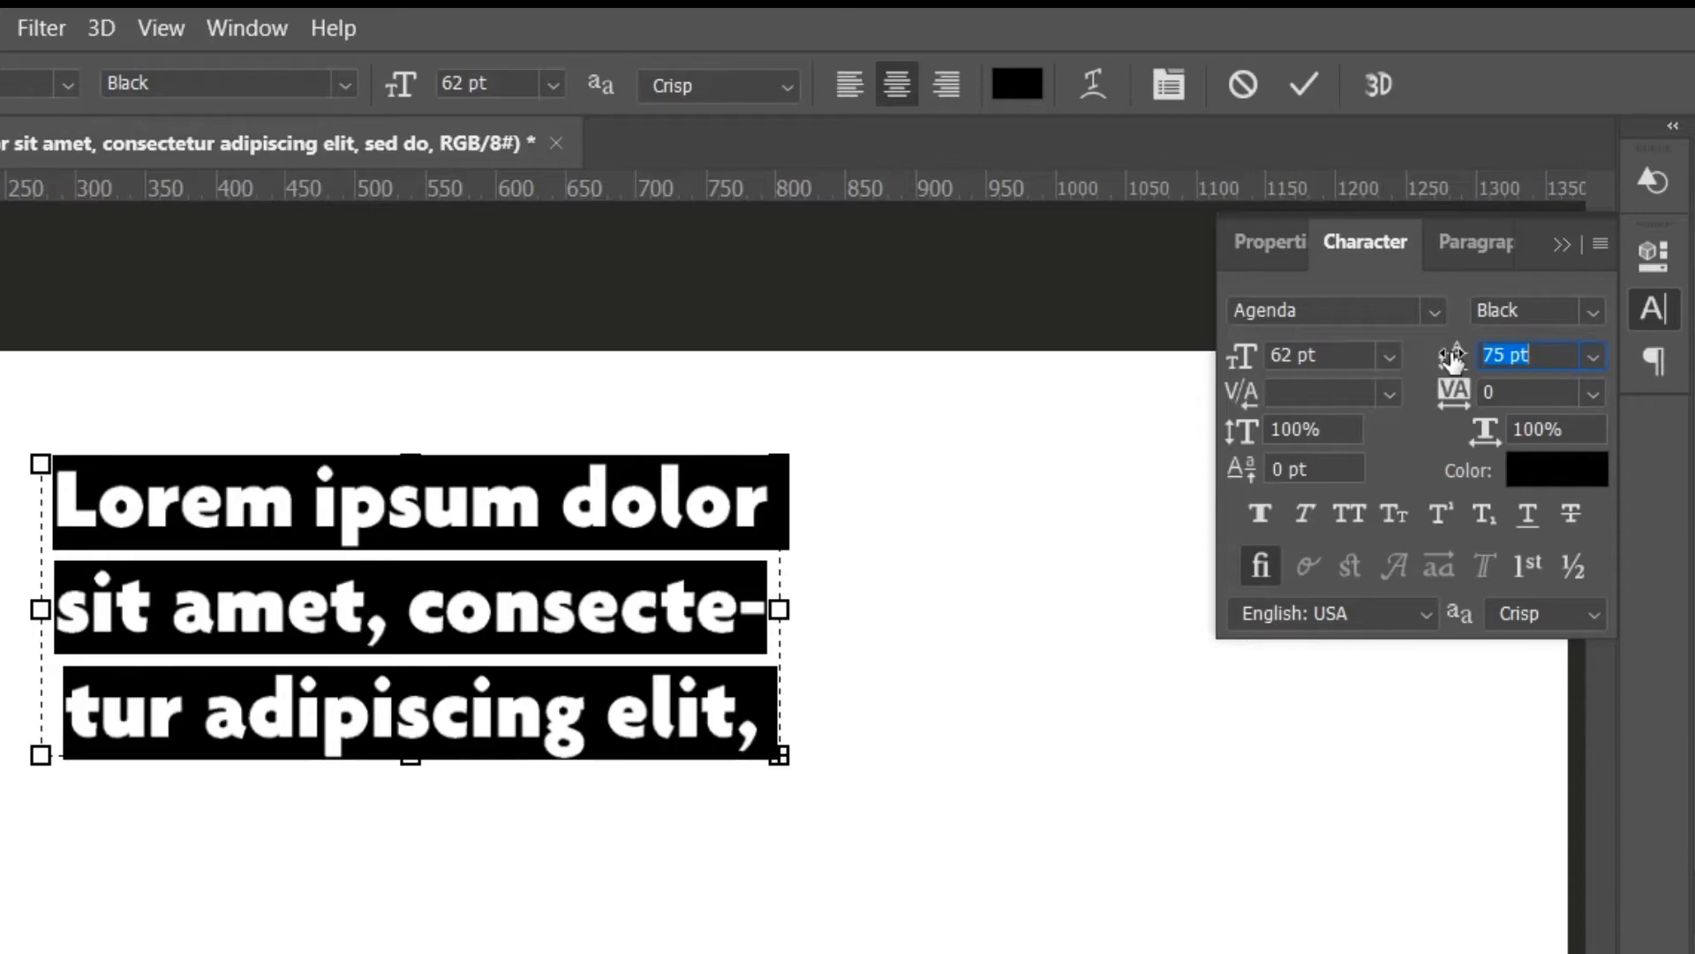
mouse_move(1453, 358)
left_mouse_down()
mouse_move(1504, 361)
mouse_move(1462, 357)
left_mouse_up()
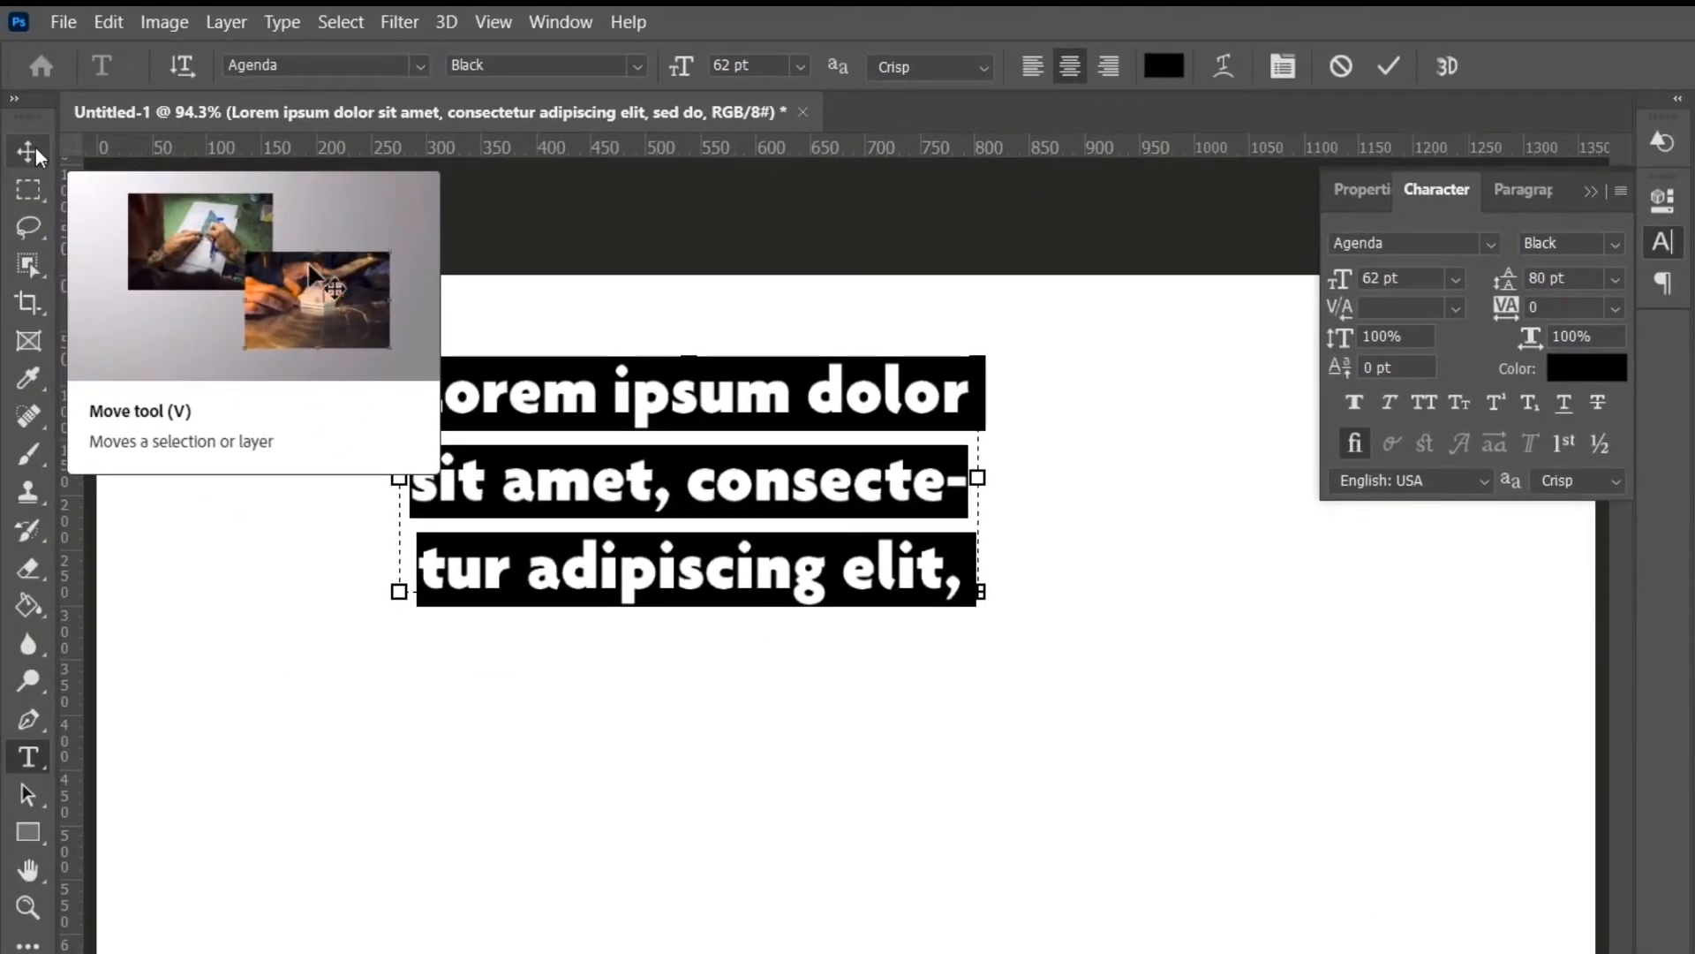
Switch to the Move tool, collapse the Character panel, and drag the paragraph text slightly downward.
left_click(35, 147)
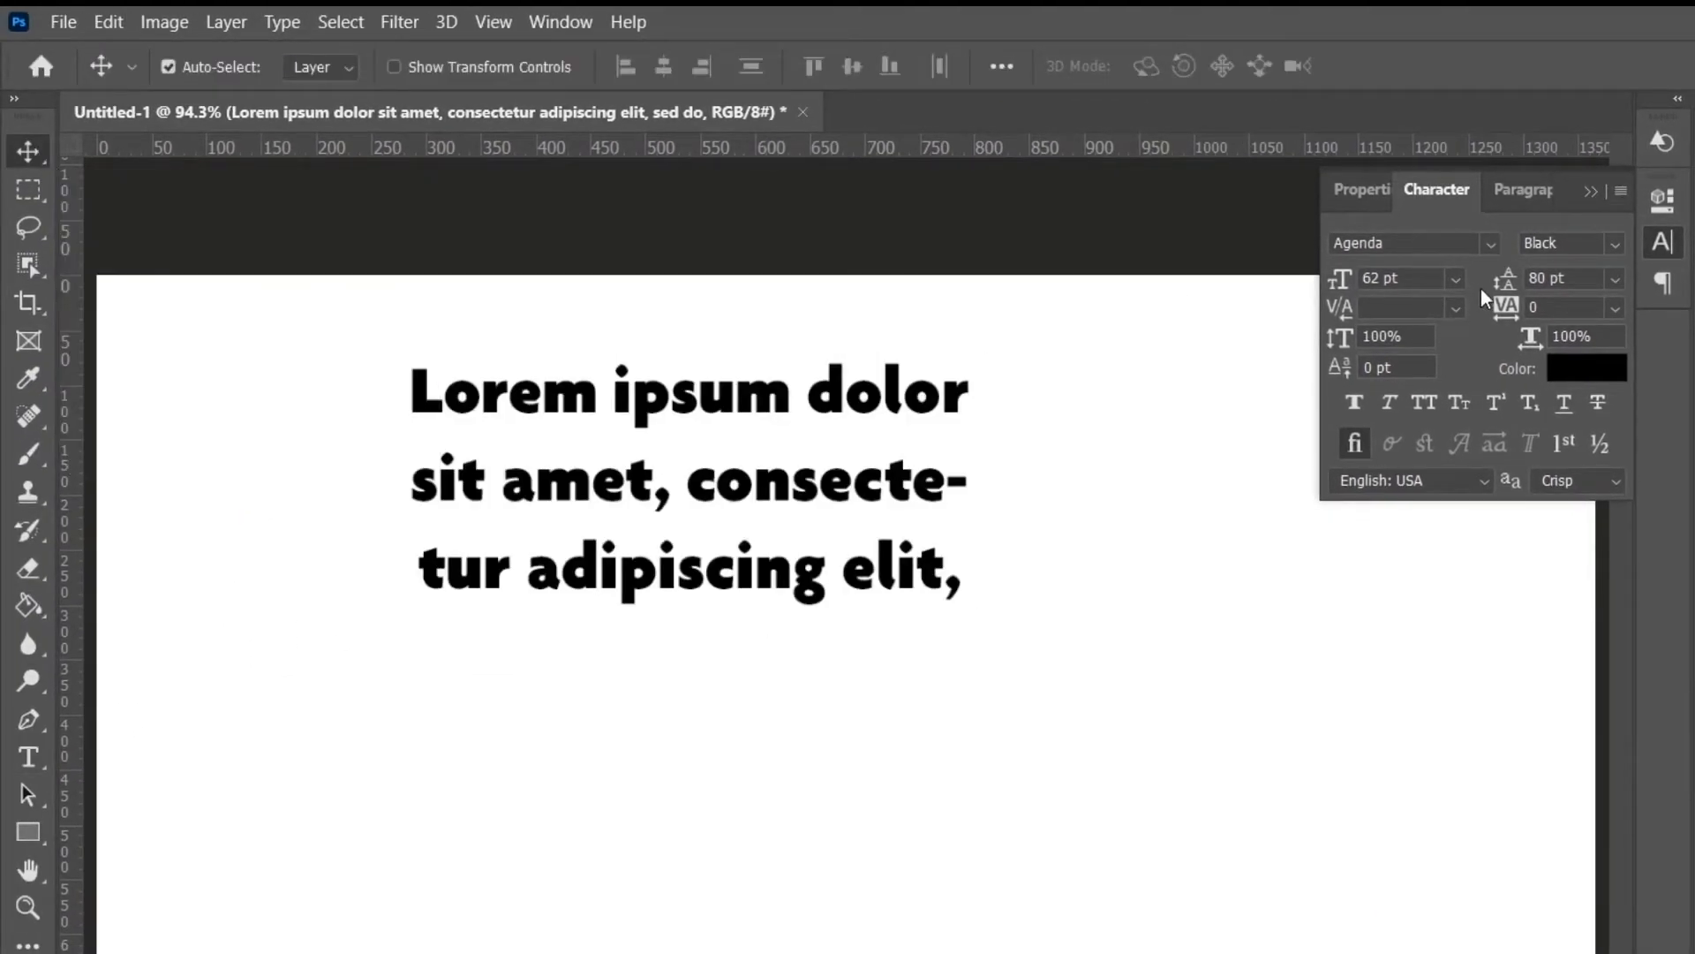
left_click(1590, 191)
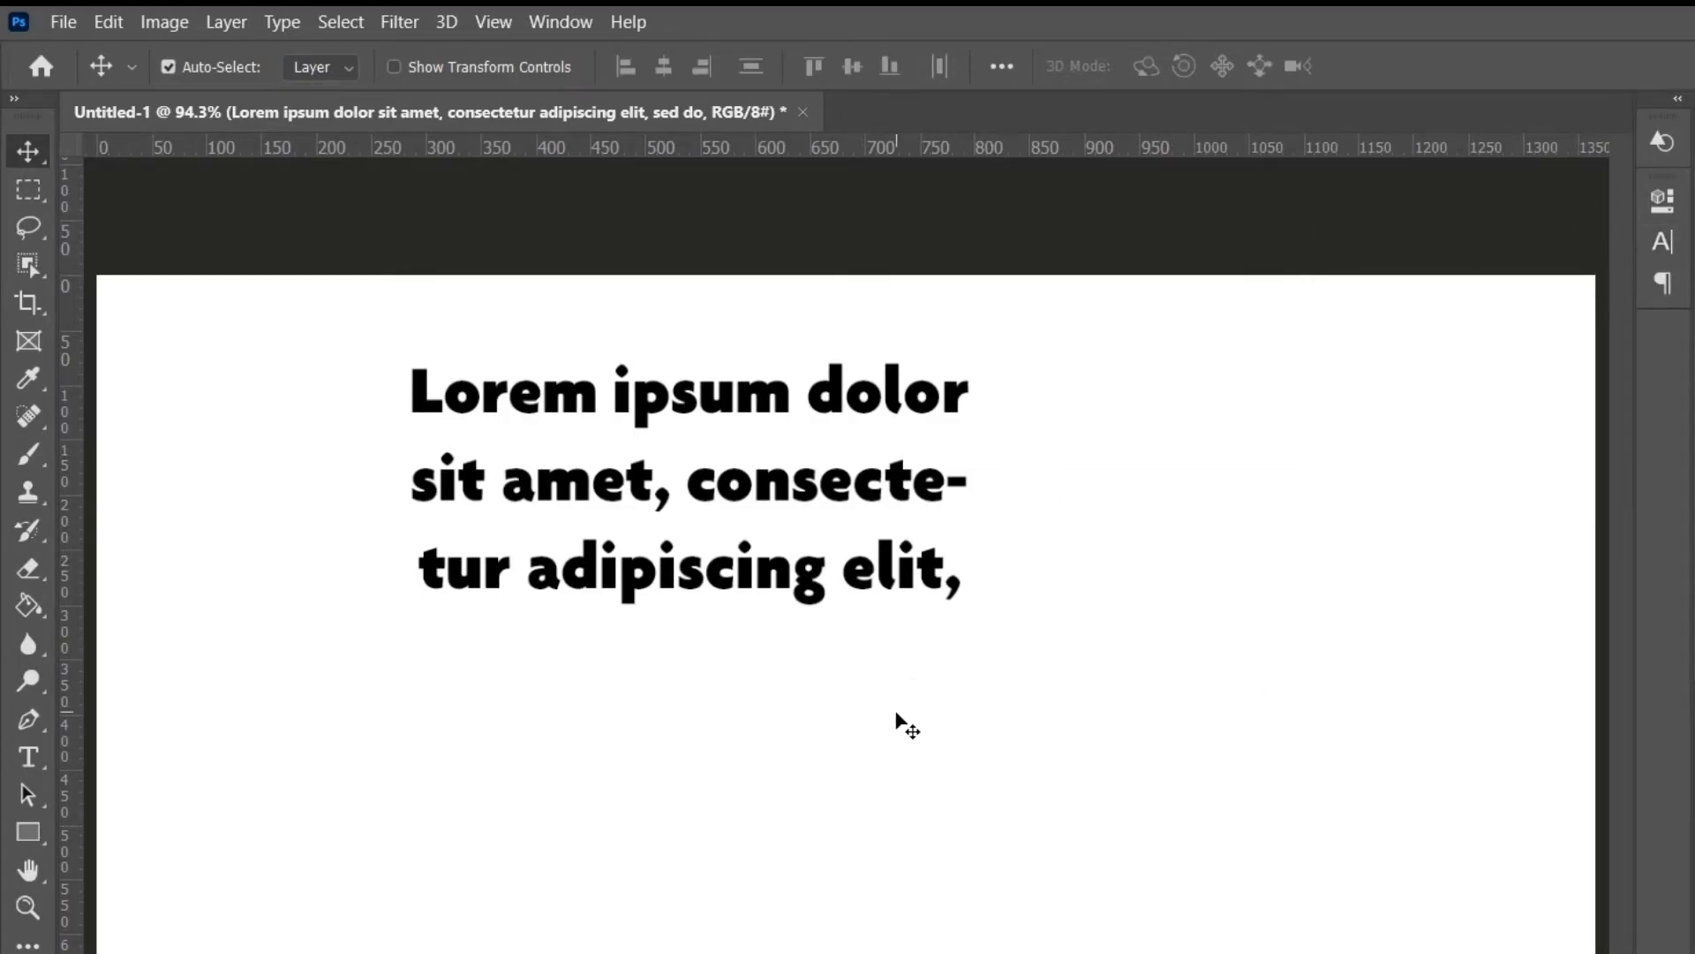
left_click_drag(874, 490, 868, 597)
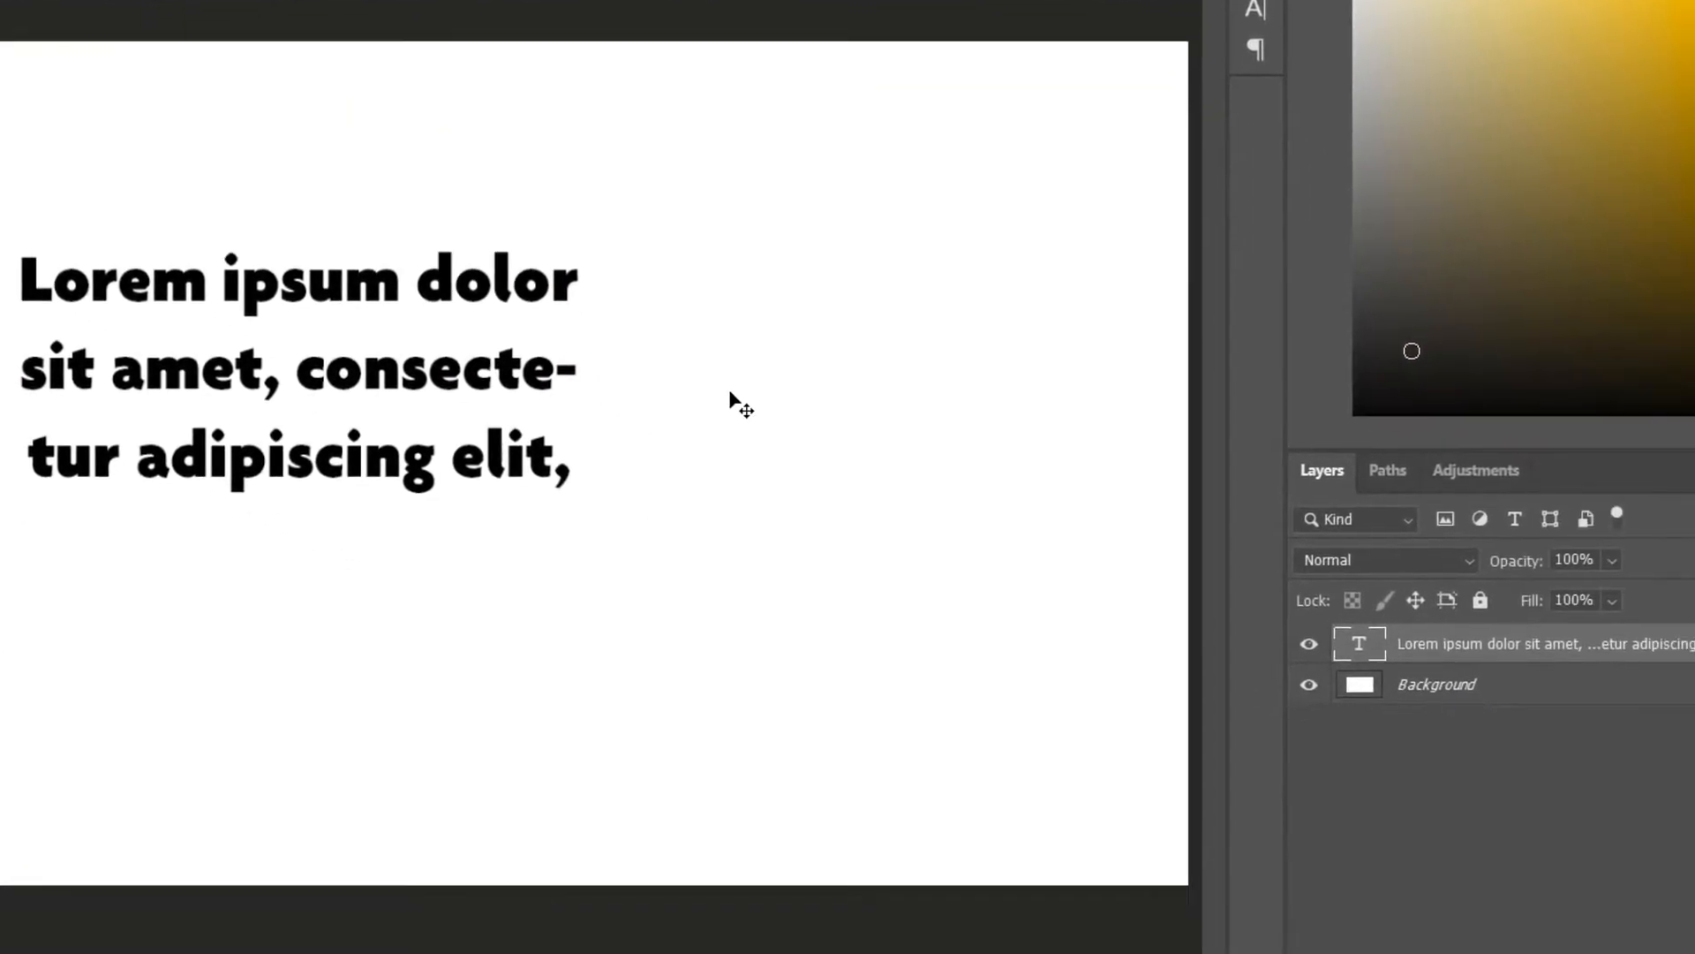
left_click(730, 394)
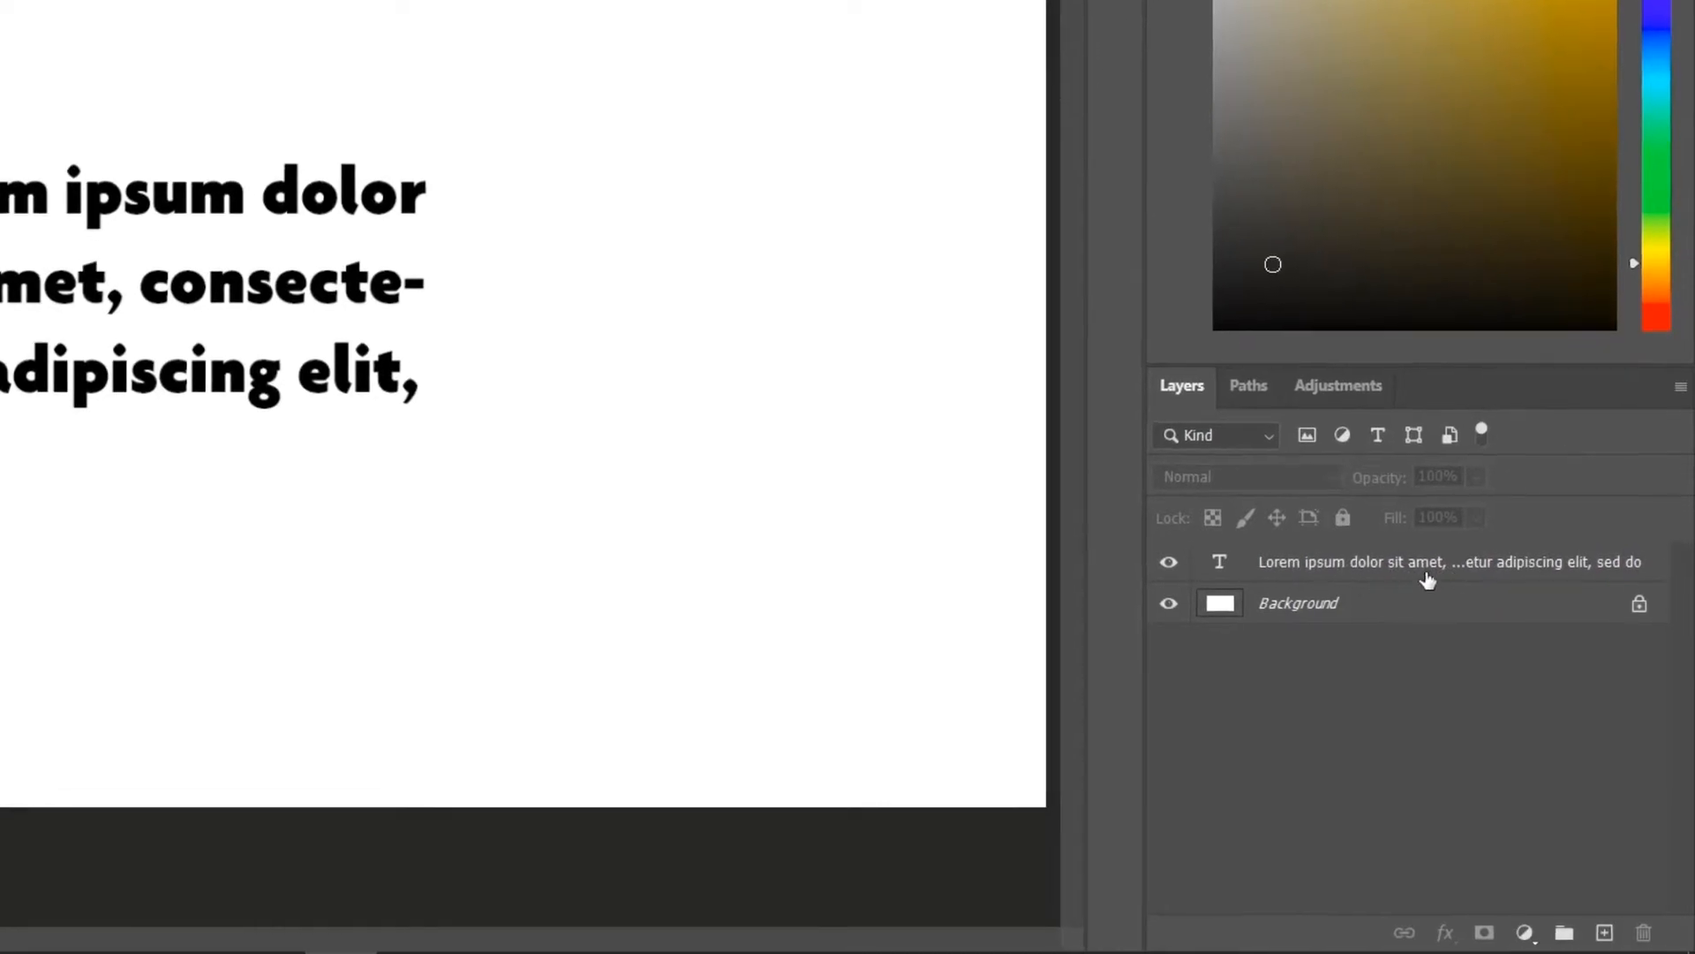
Rename the paragraph text layer to Text Layer 1.
left_click(1270, 462)
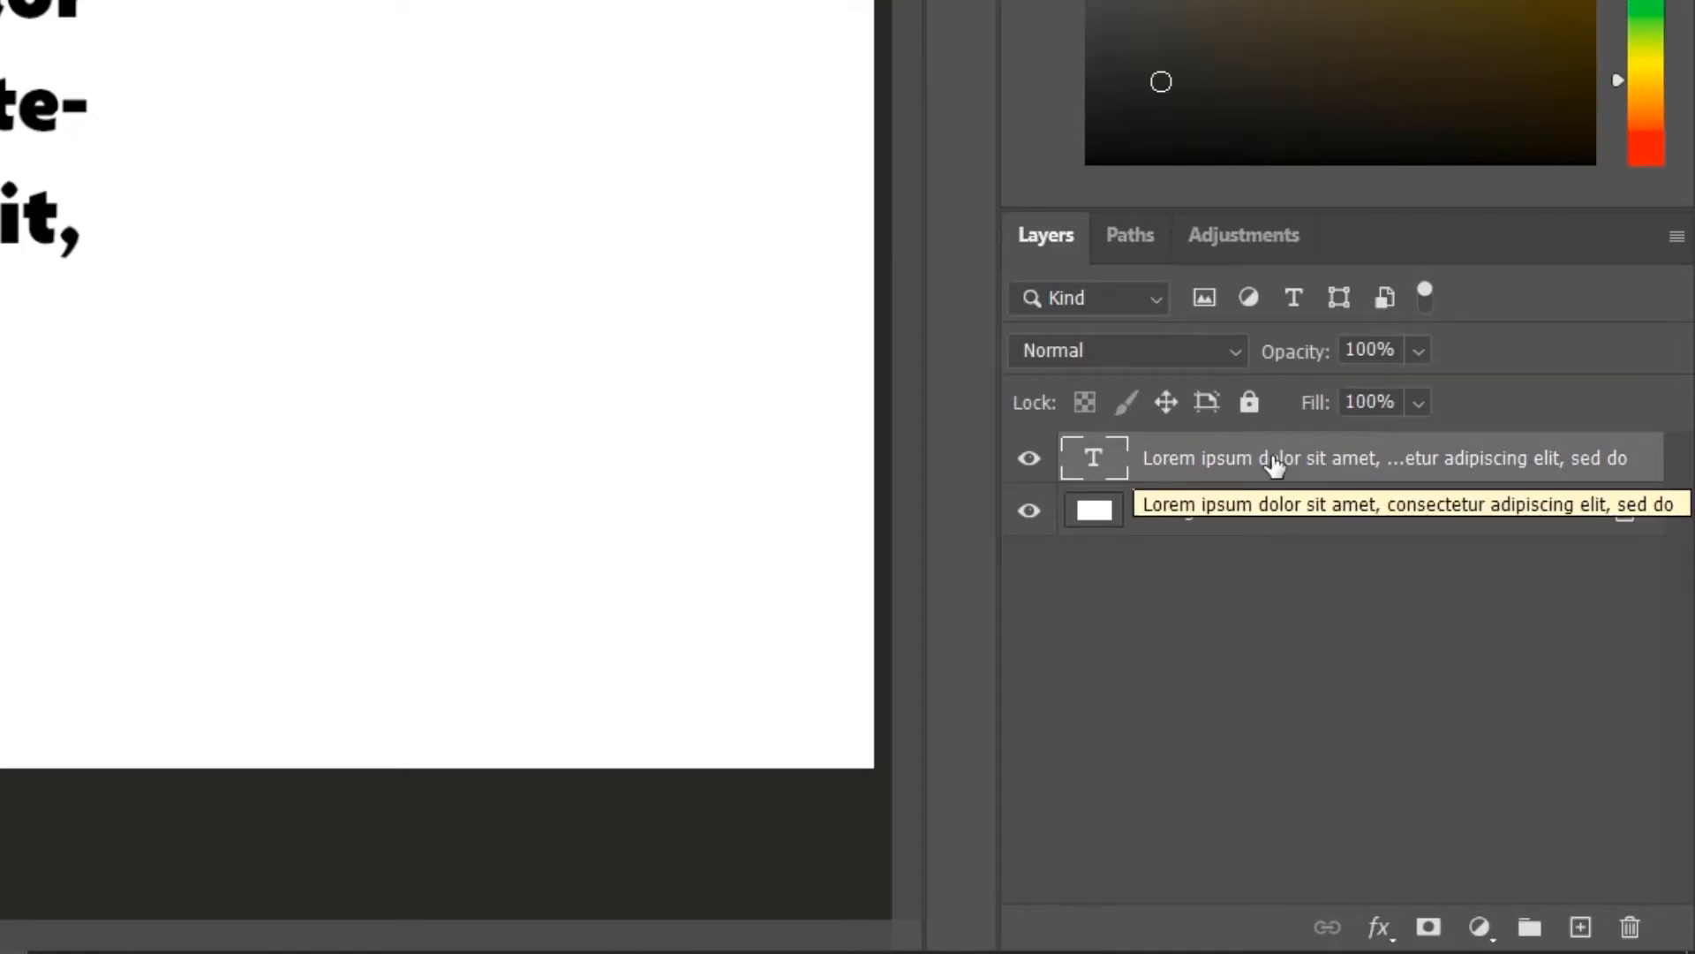
double_click(1274, 459)
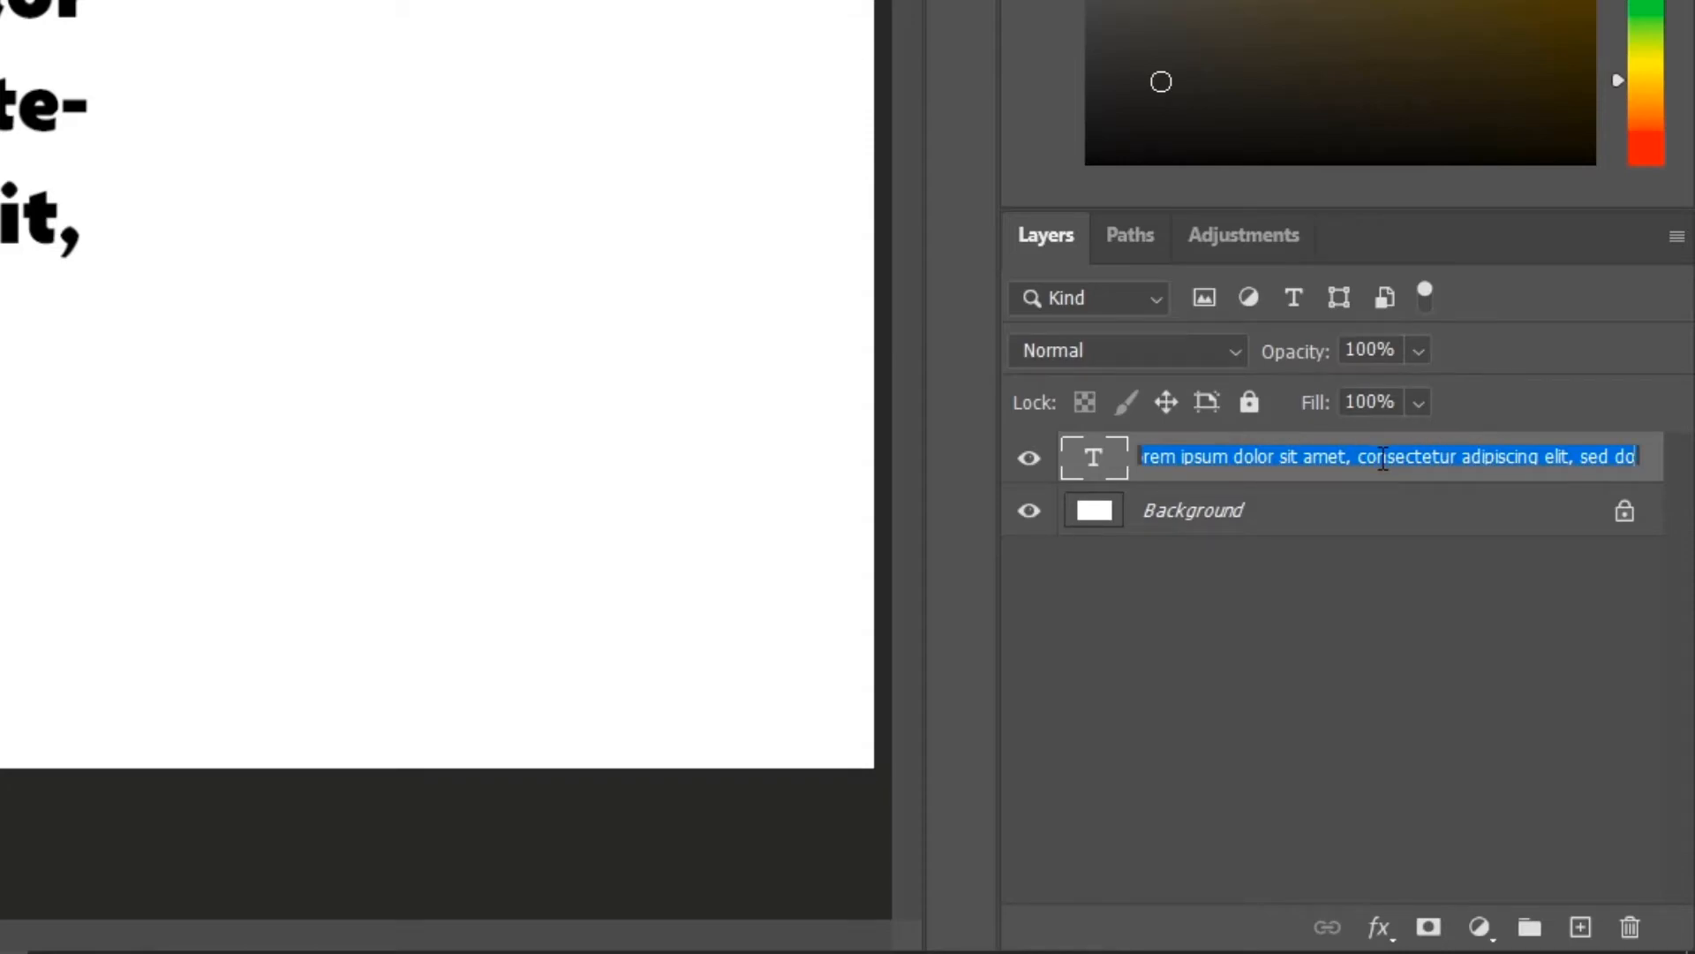
key("BackSpace")
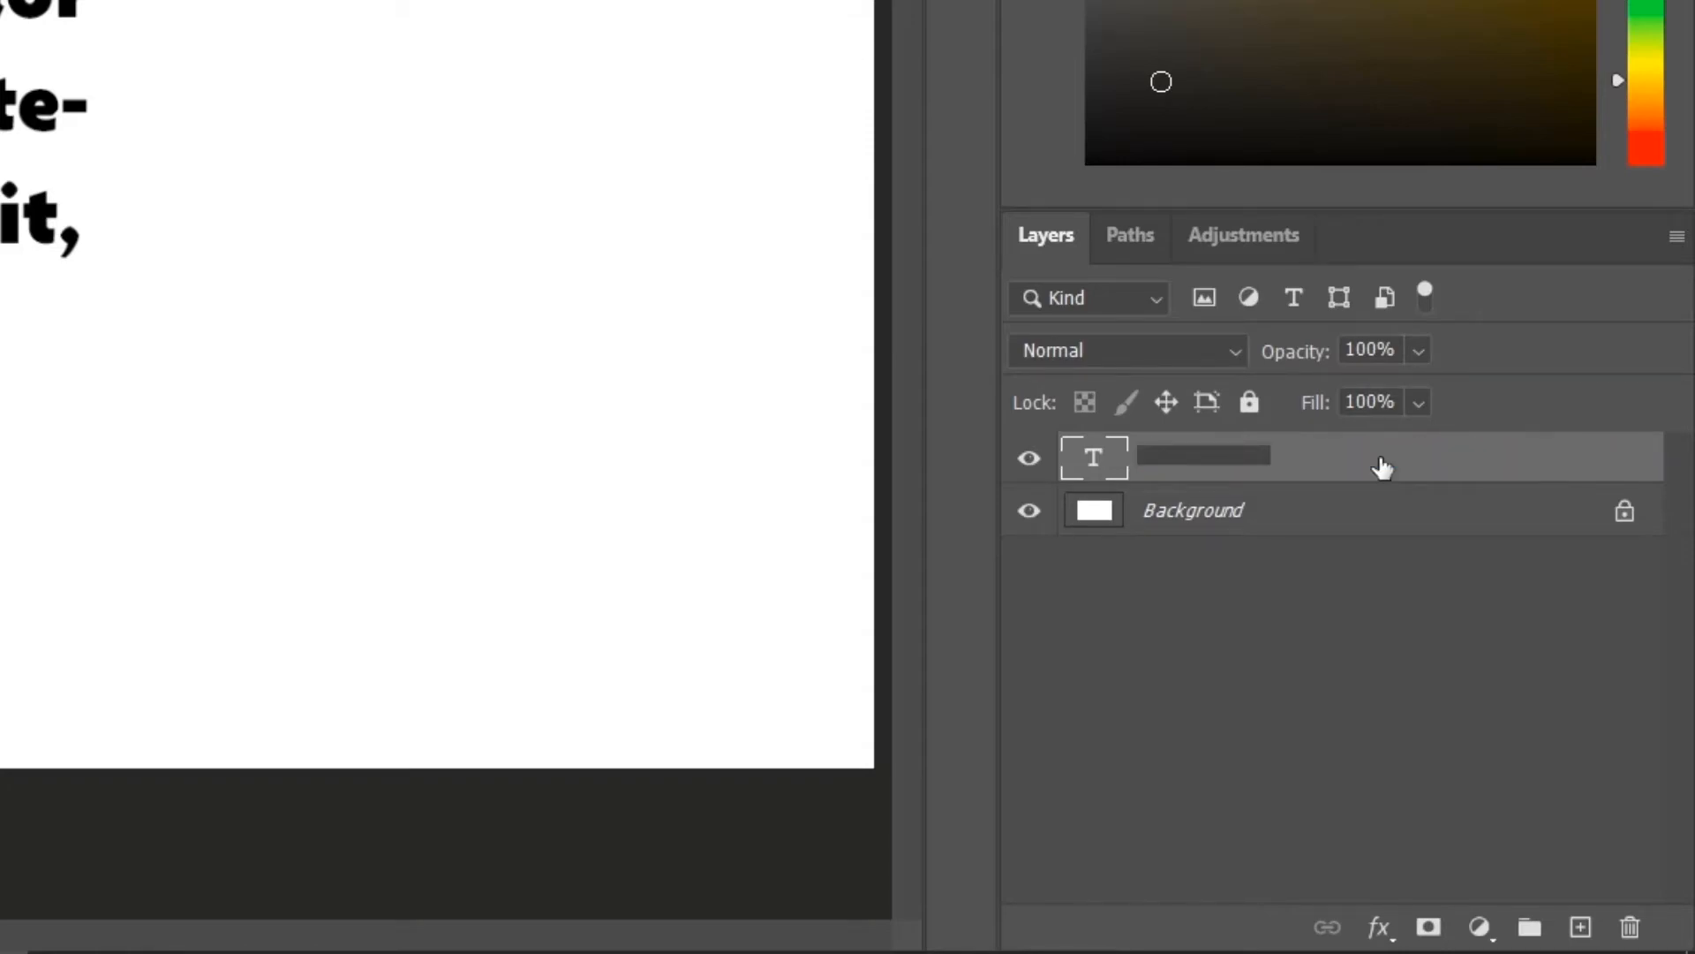
type("Text Layer 1")
key("Return")
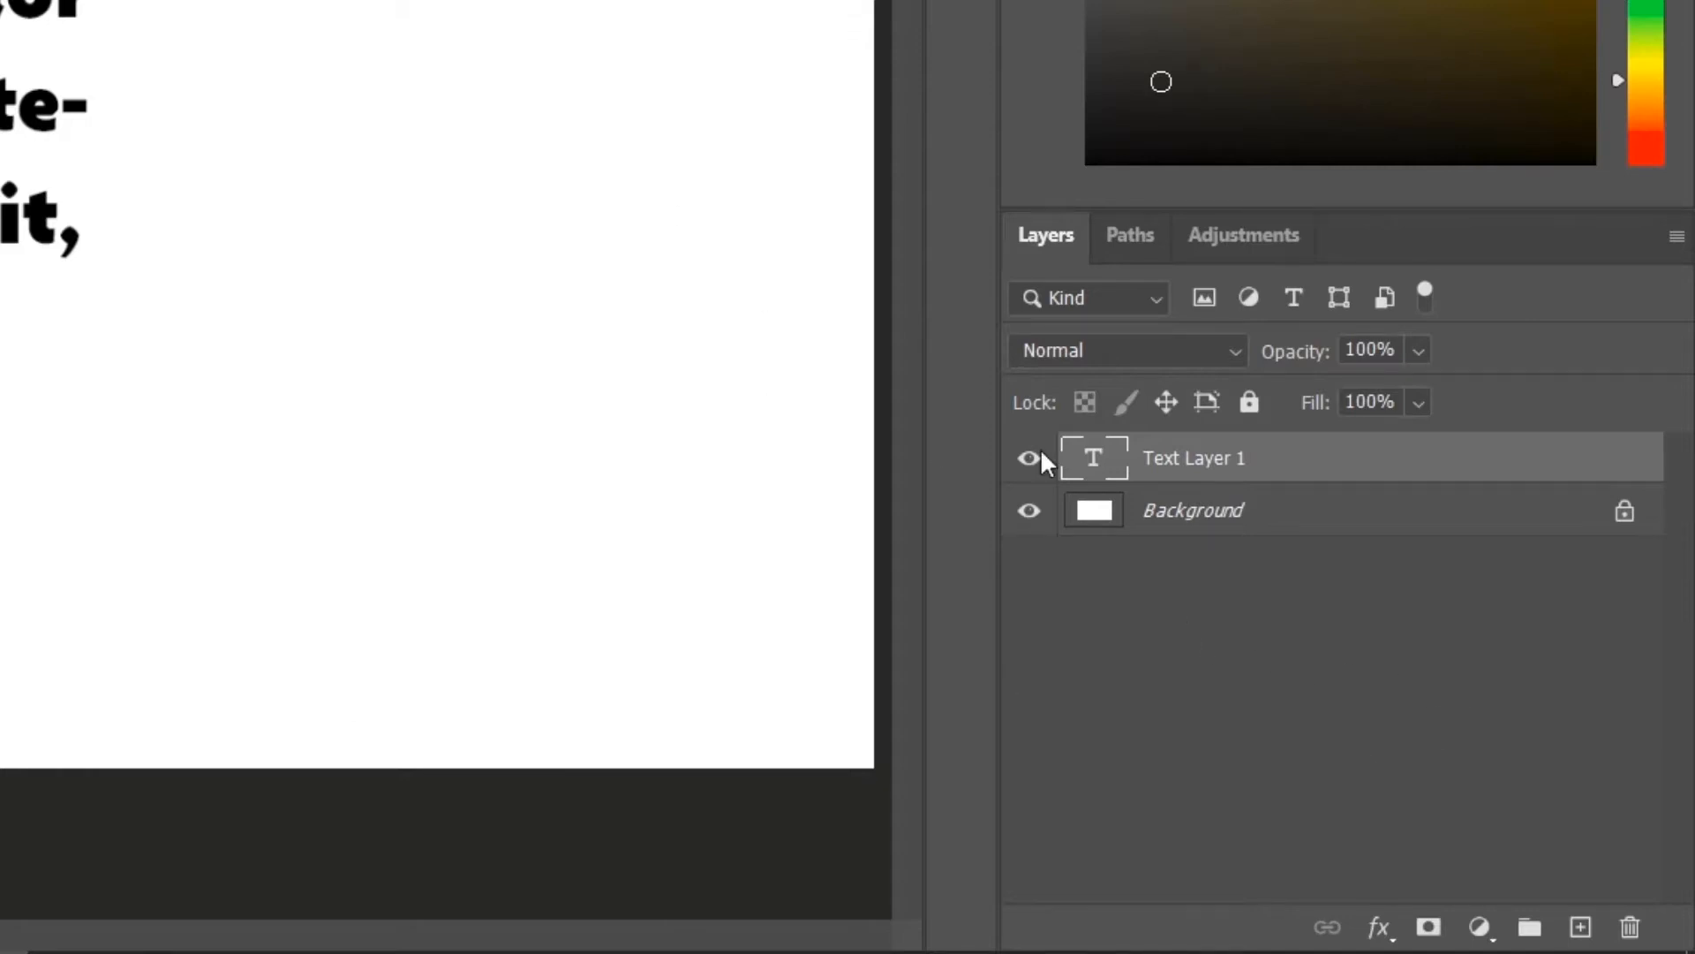
Add a Gradient Overlay layer style to Text Layer 1.
left_click(1283, 657)
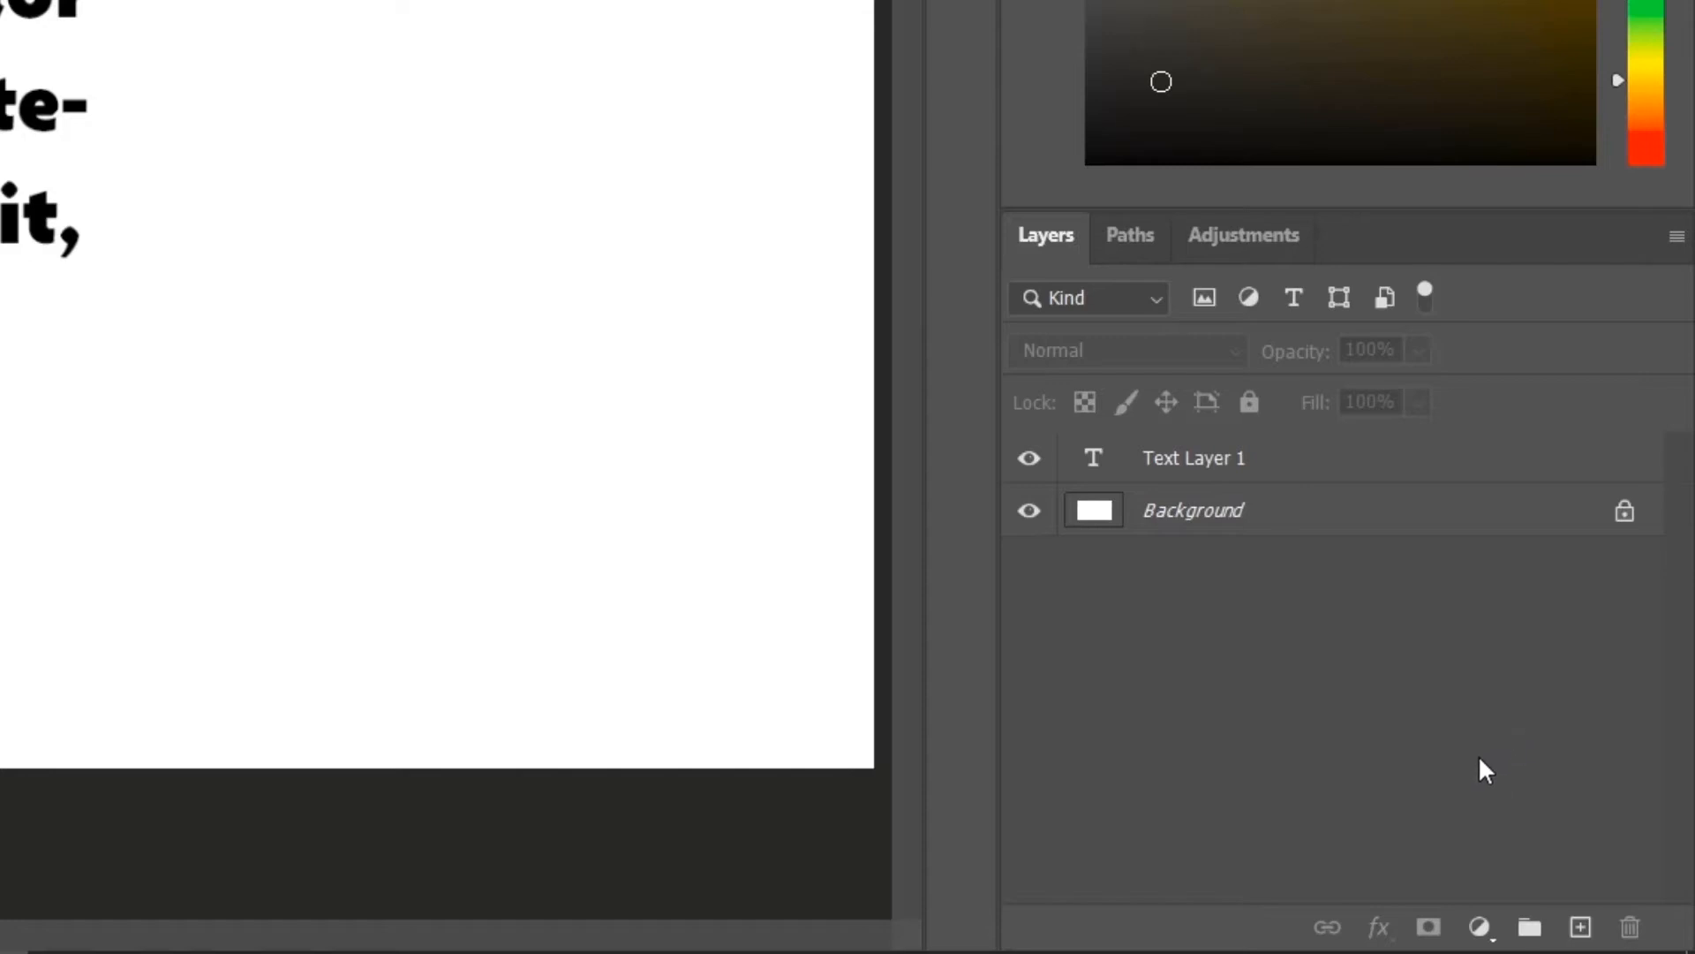
left_click(1219, 458)
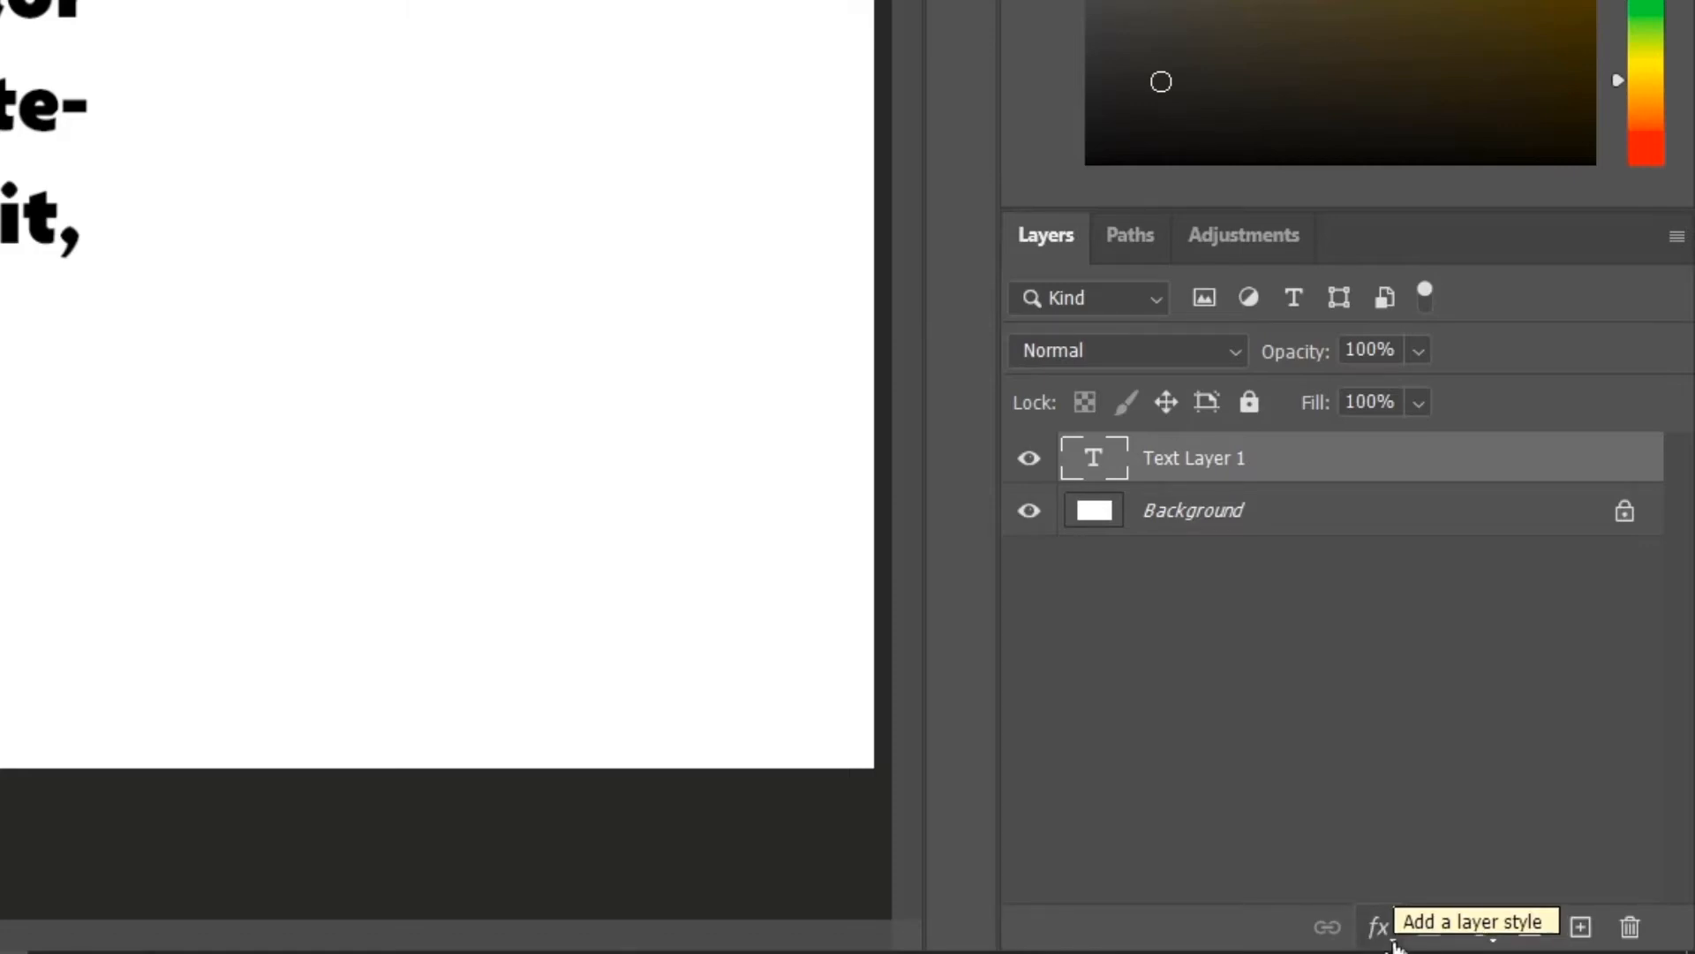
left_click(1387, 936)
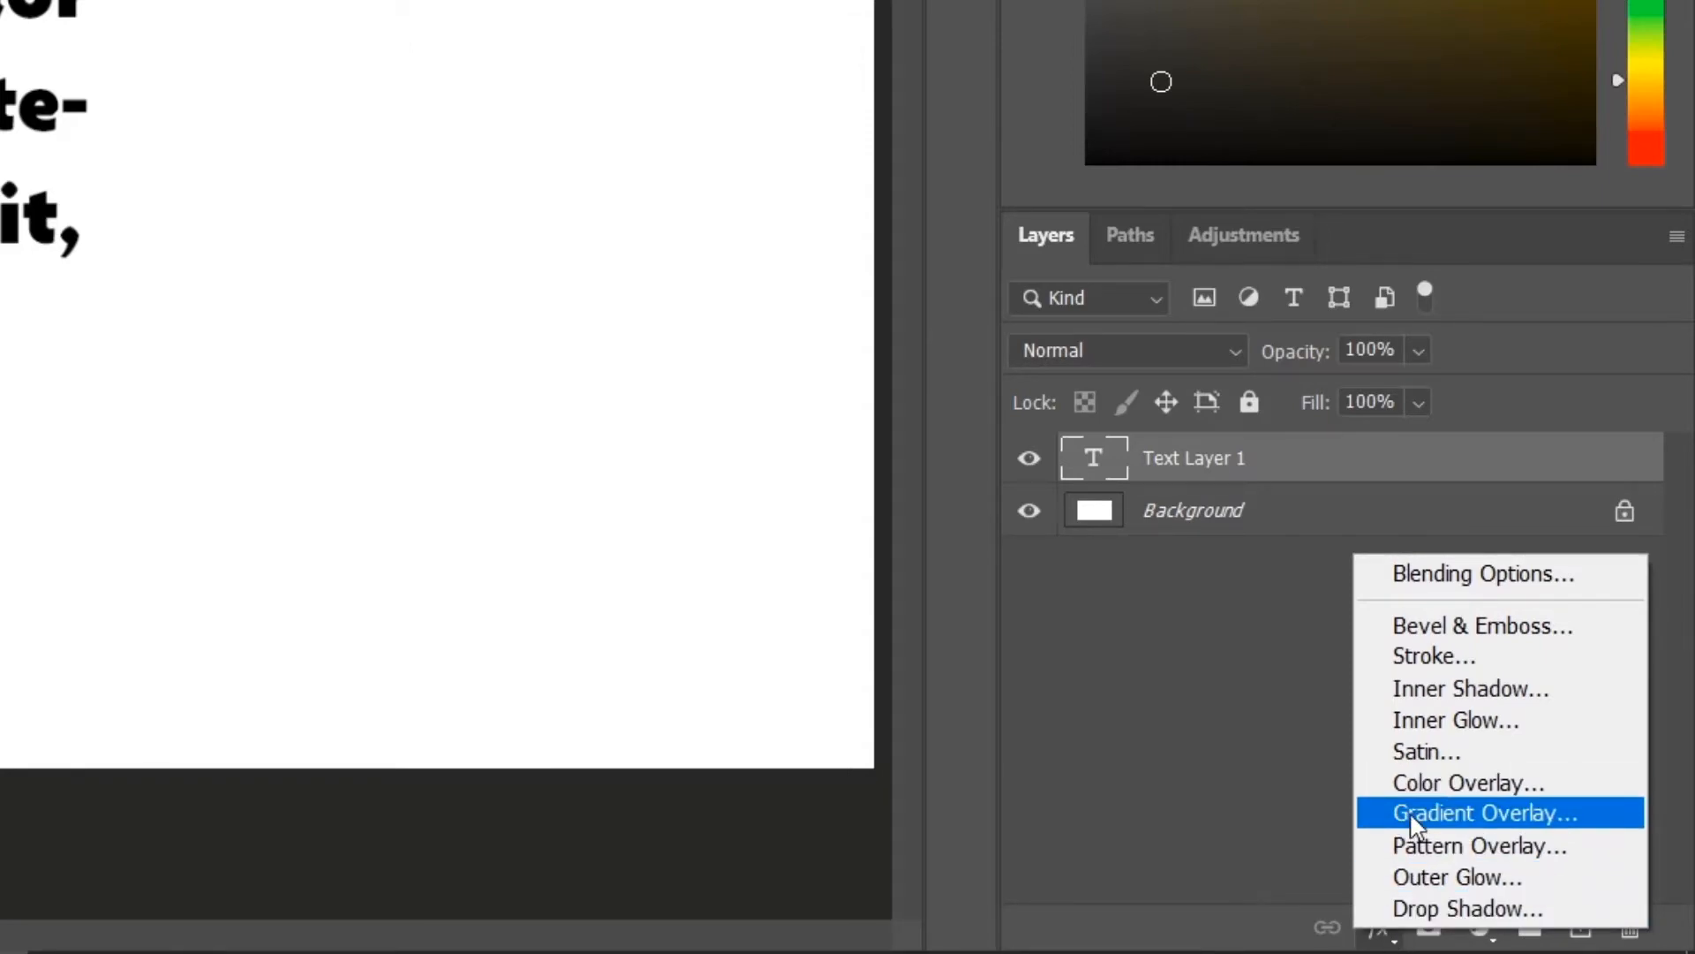
left_click(1534, 824)
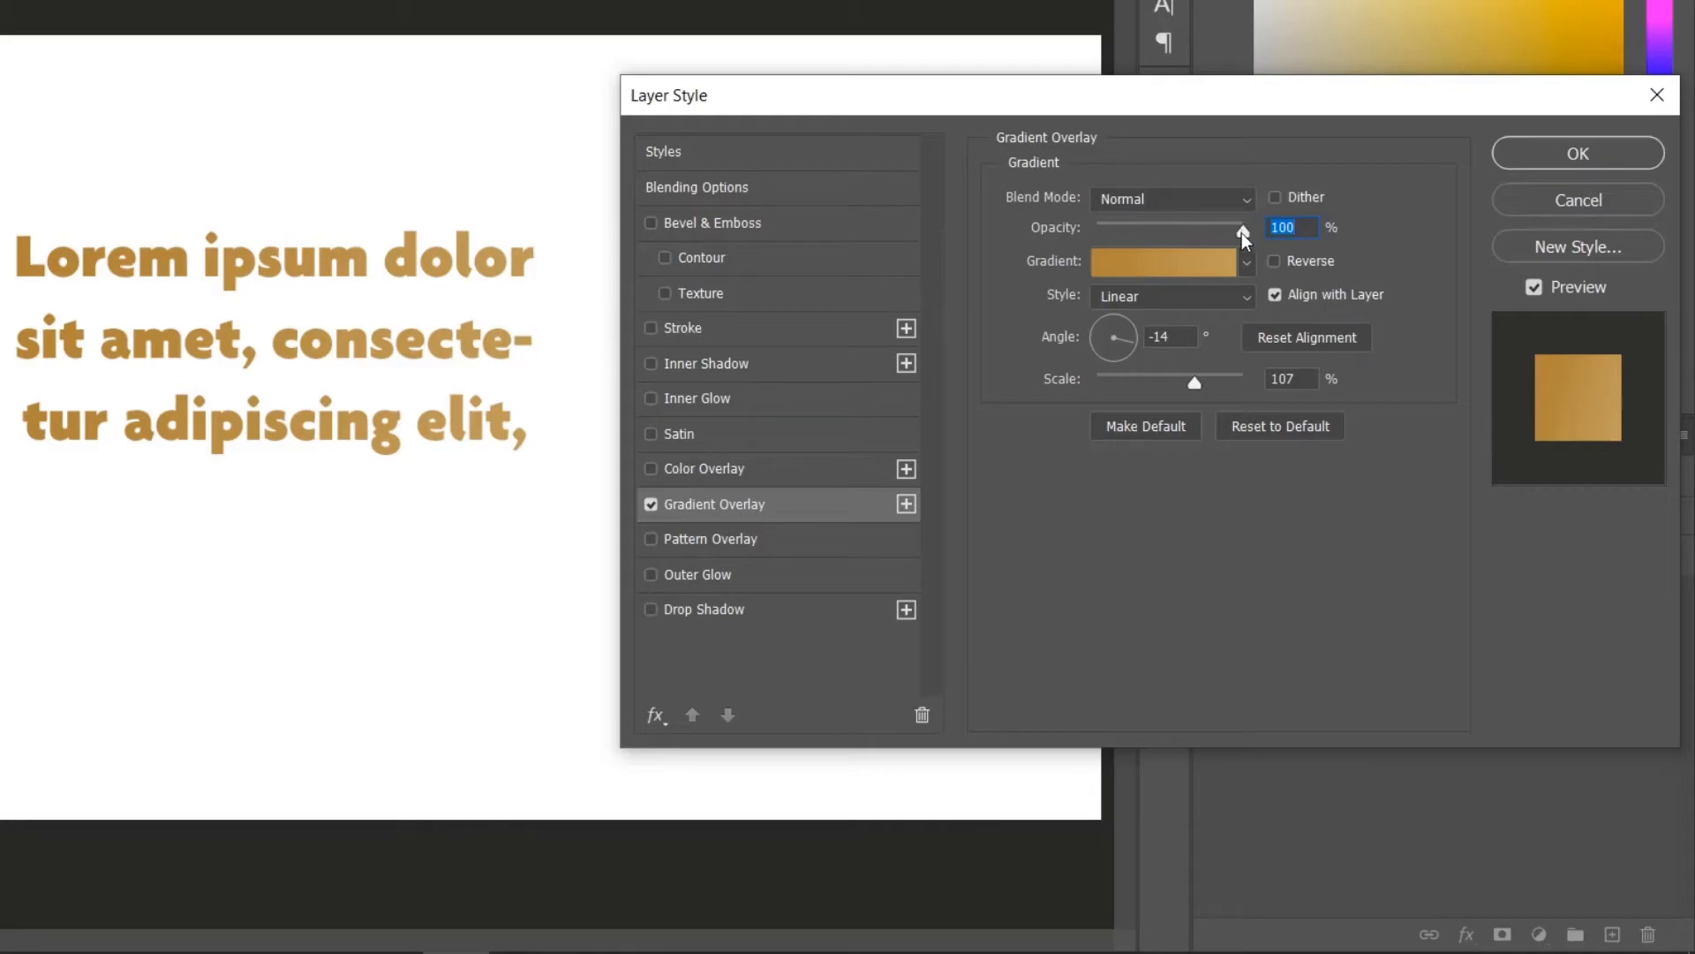
Try several gradient presets for the overlay and settle on the Black, White preset.
left_click(1247, 262)
left_click(1085, 319)
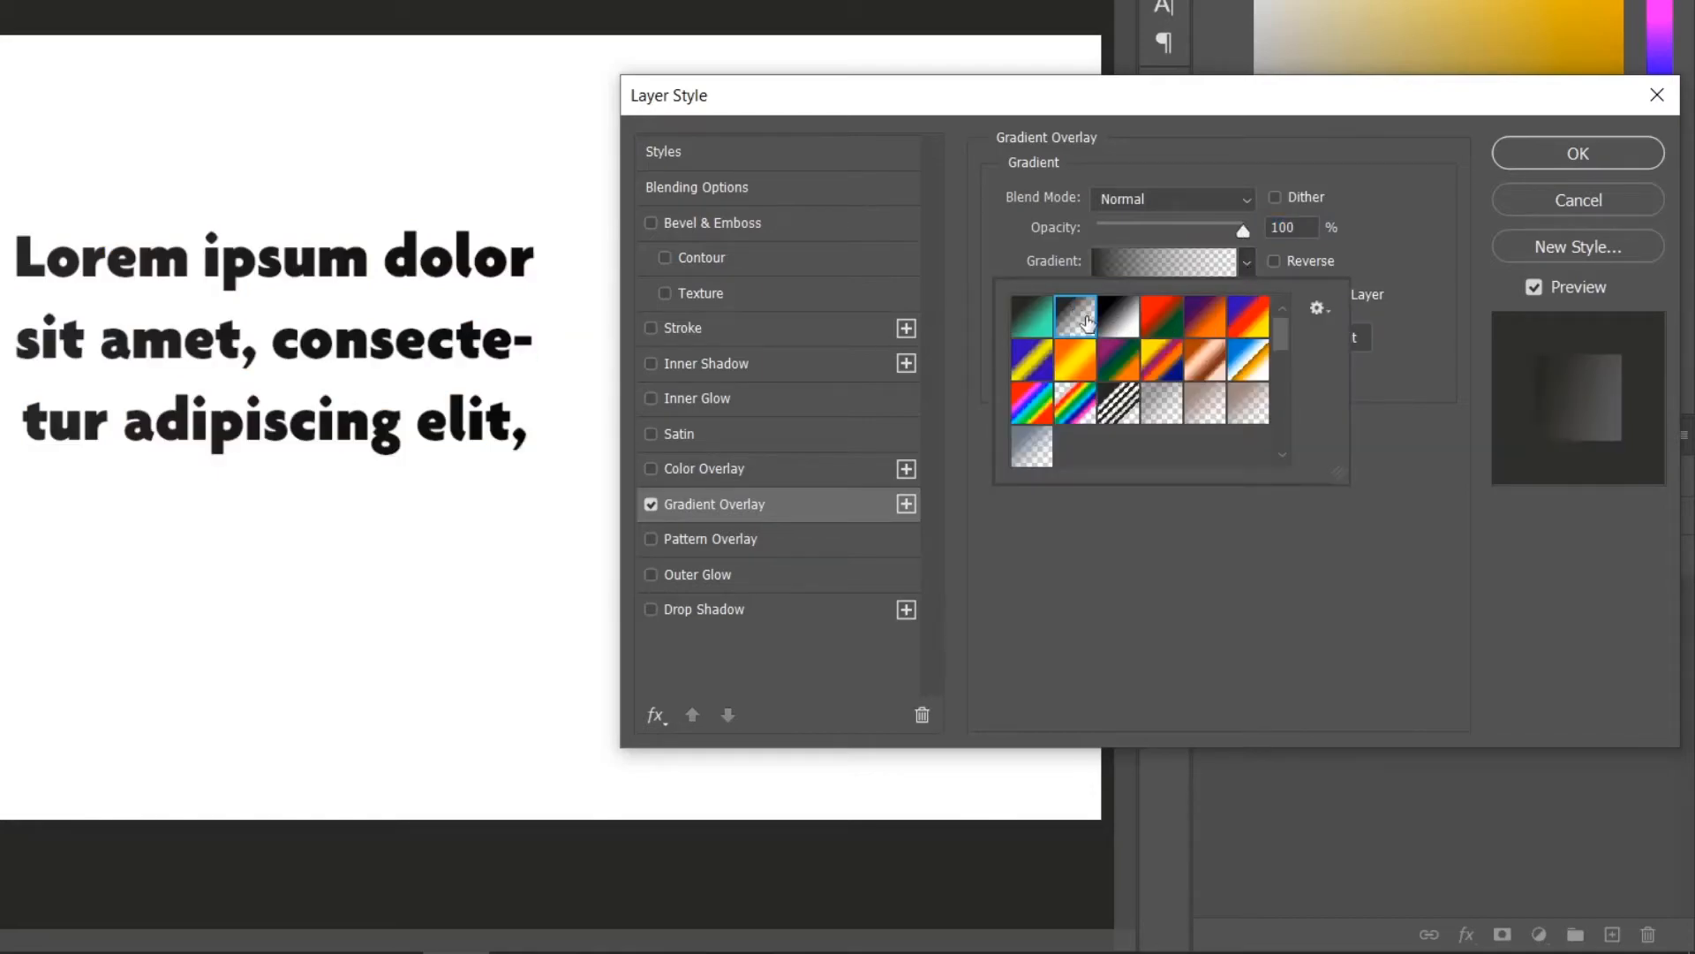
left_click(1392, 262)
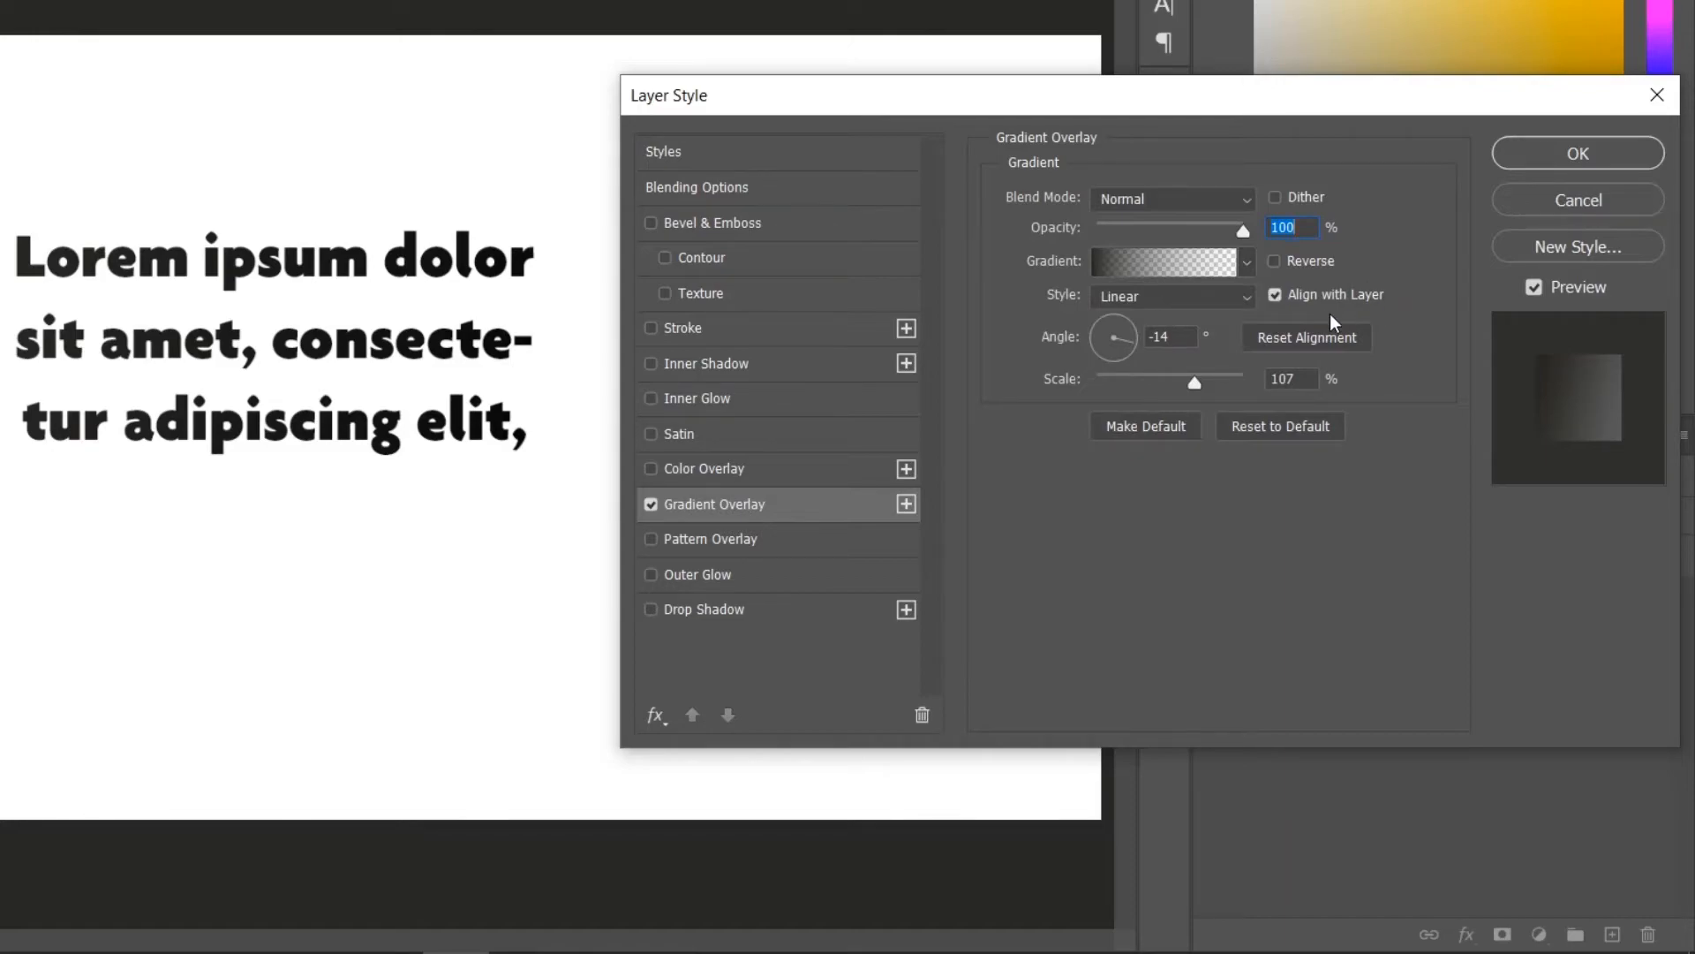
left_click(1247, 259)
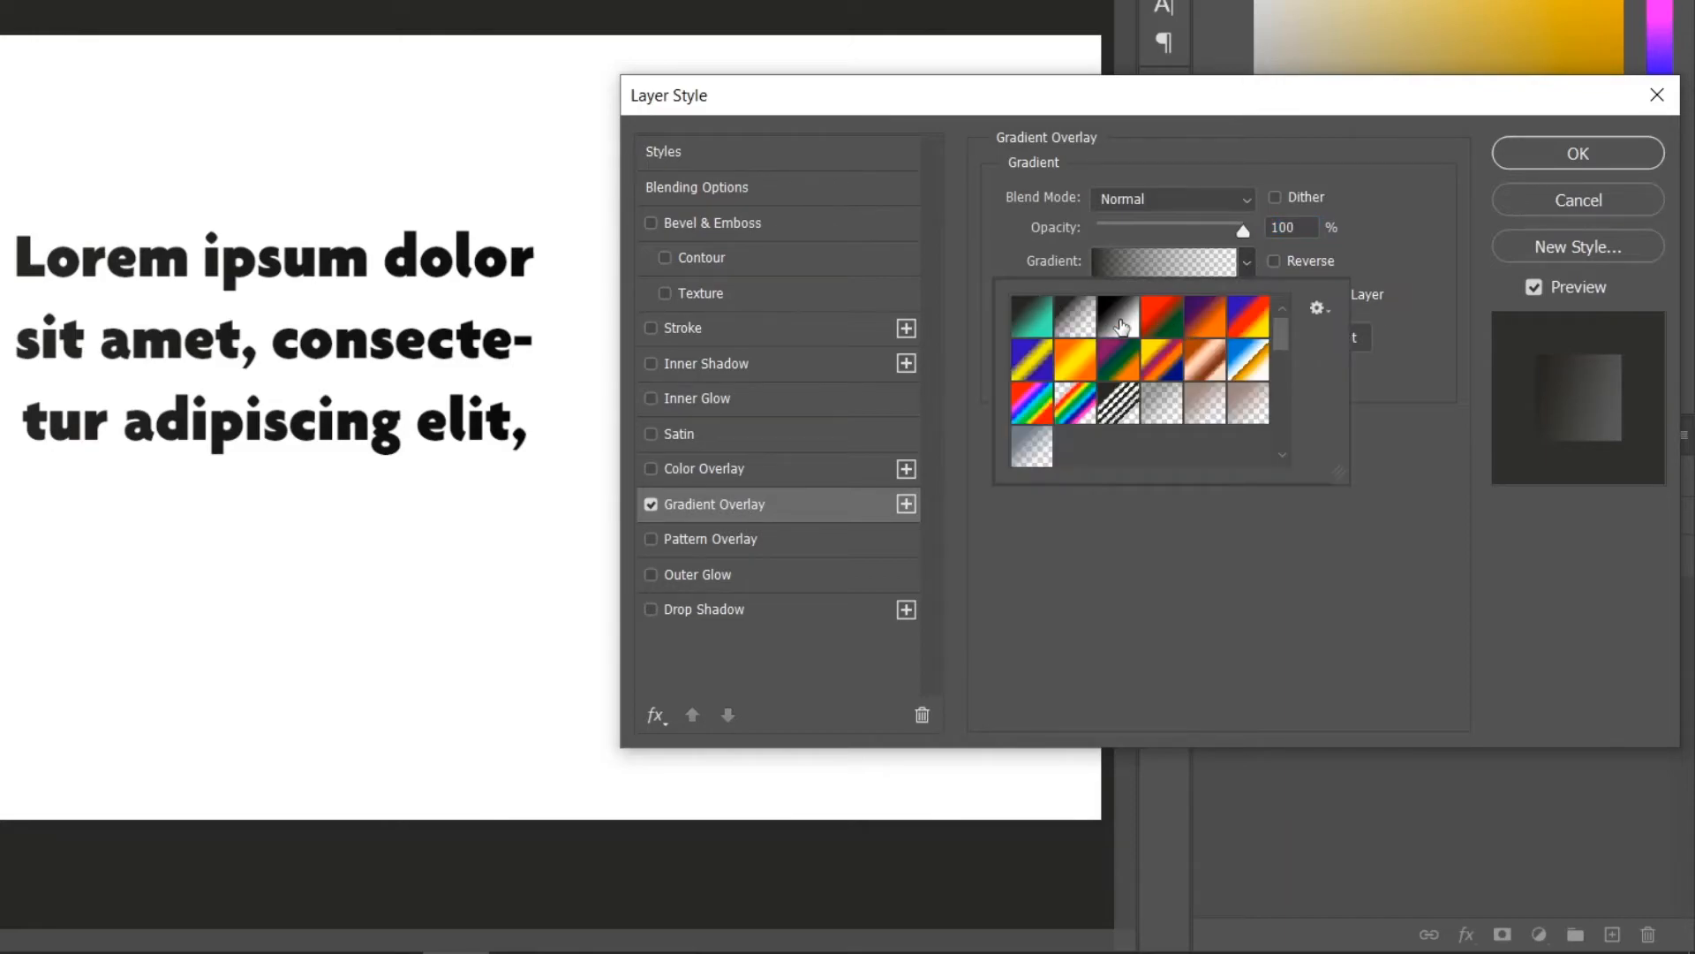
left_click(1117, 369)
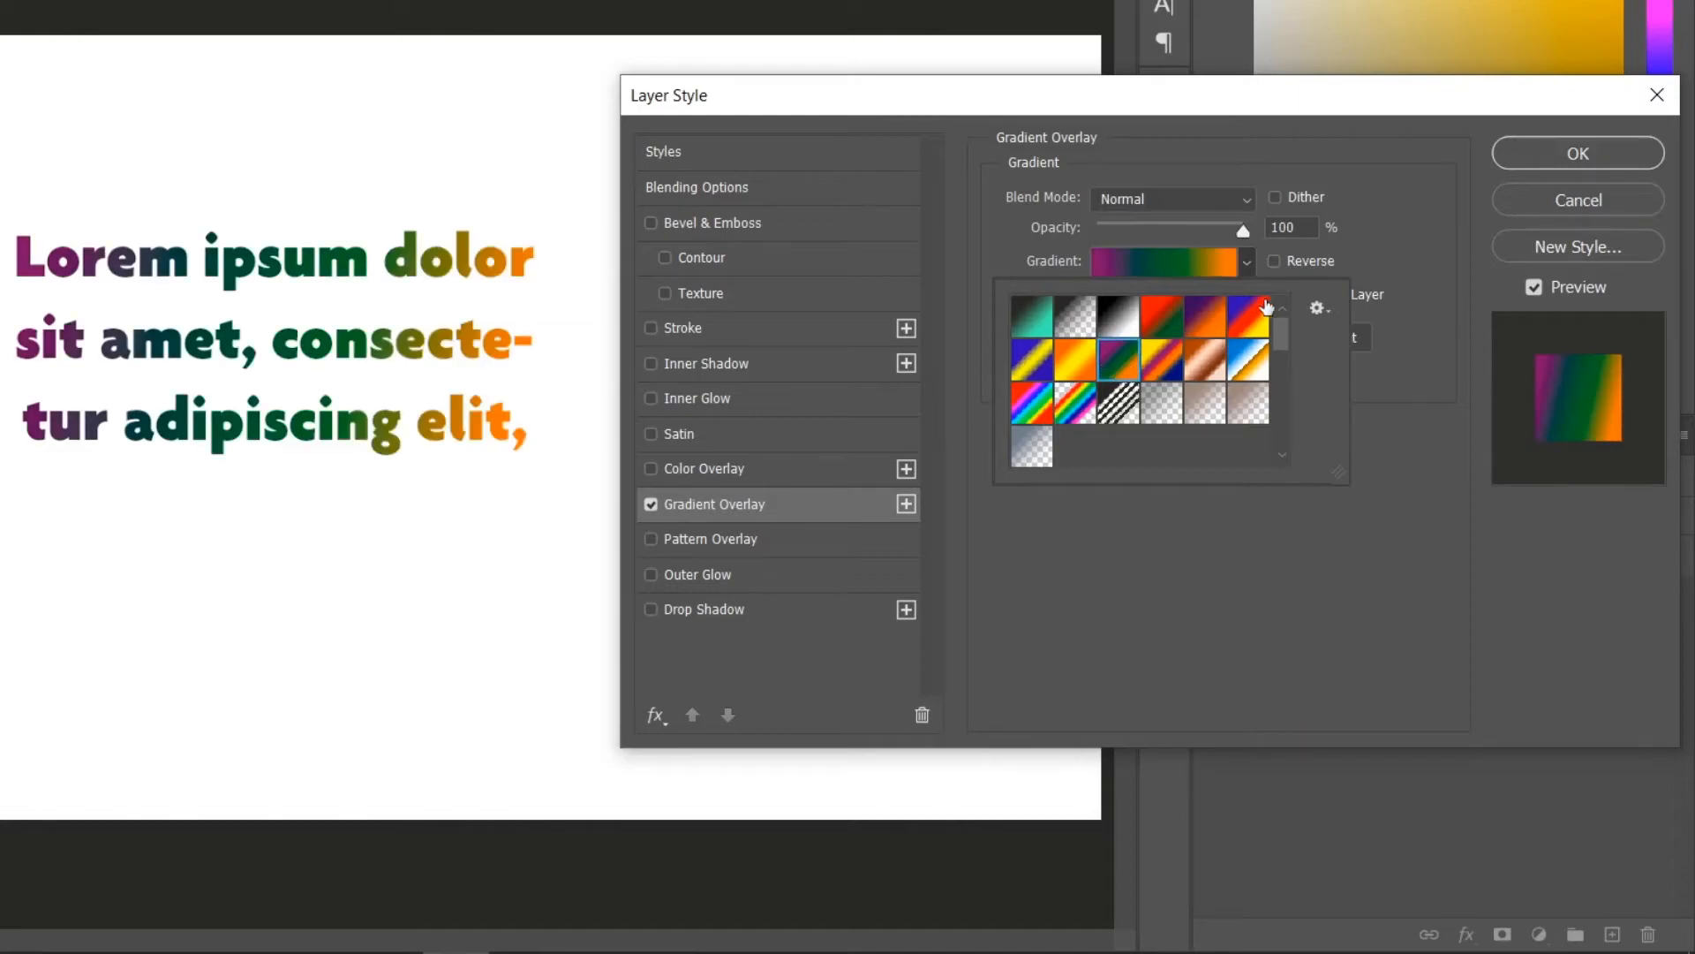
left_click(1161, 362)
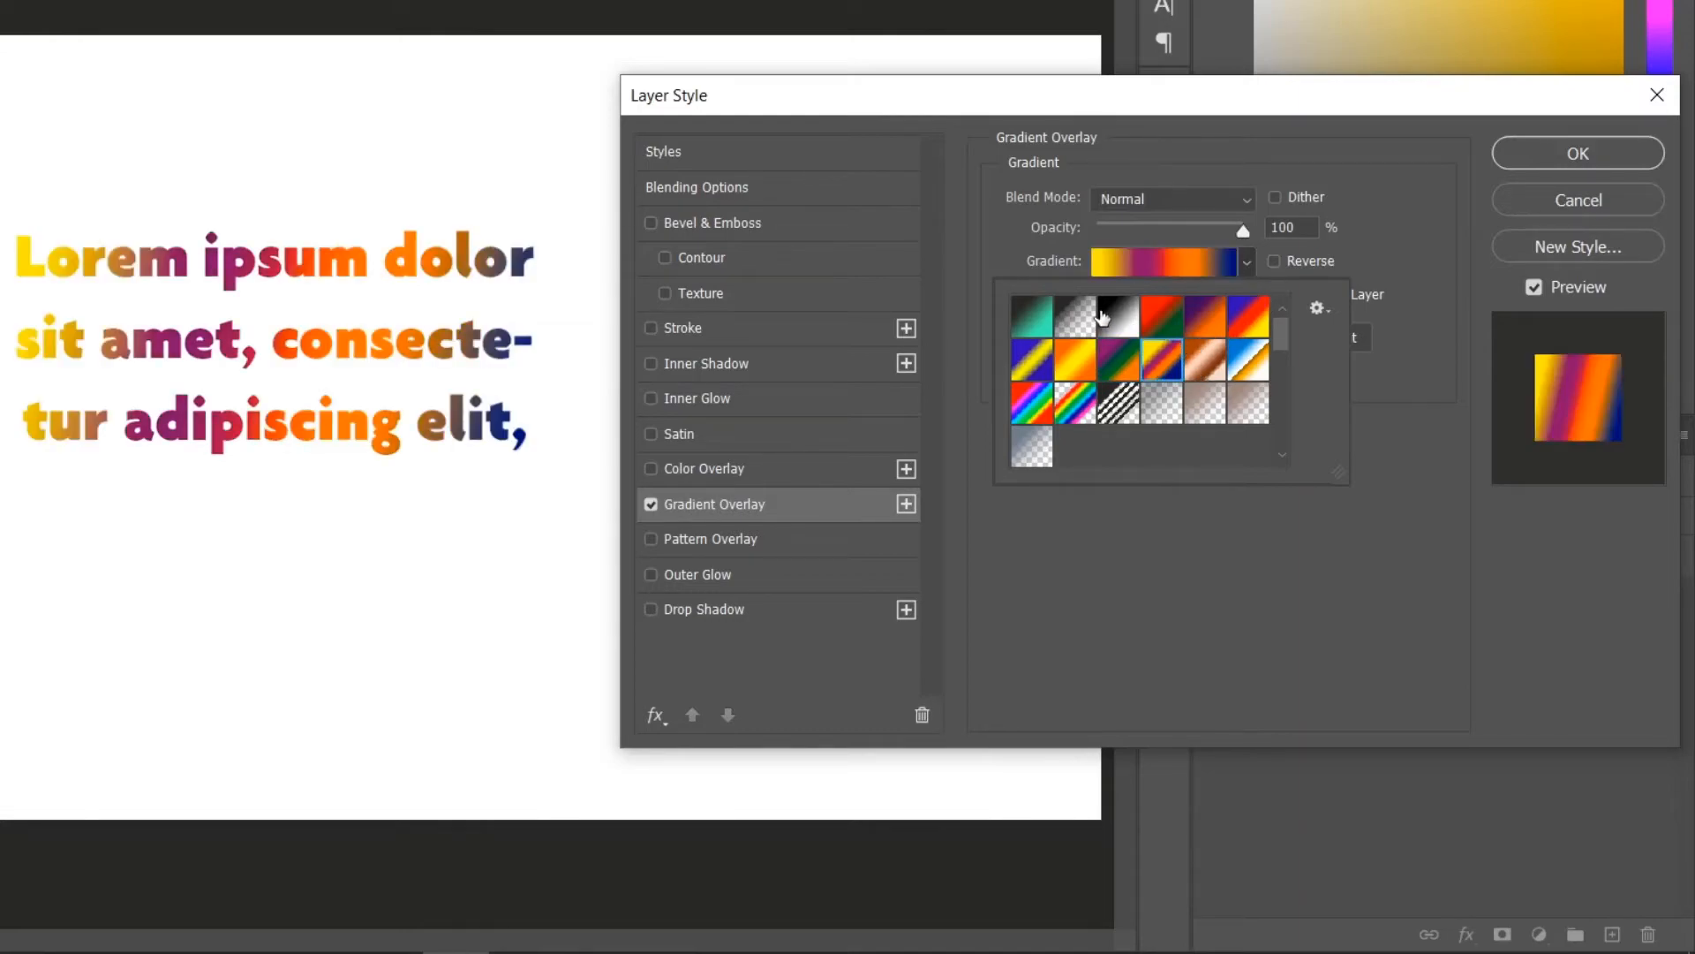
left_click(1121, 316)
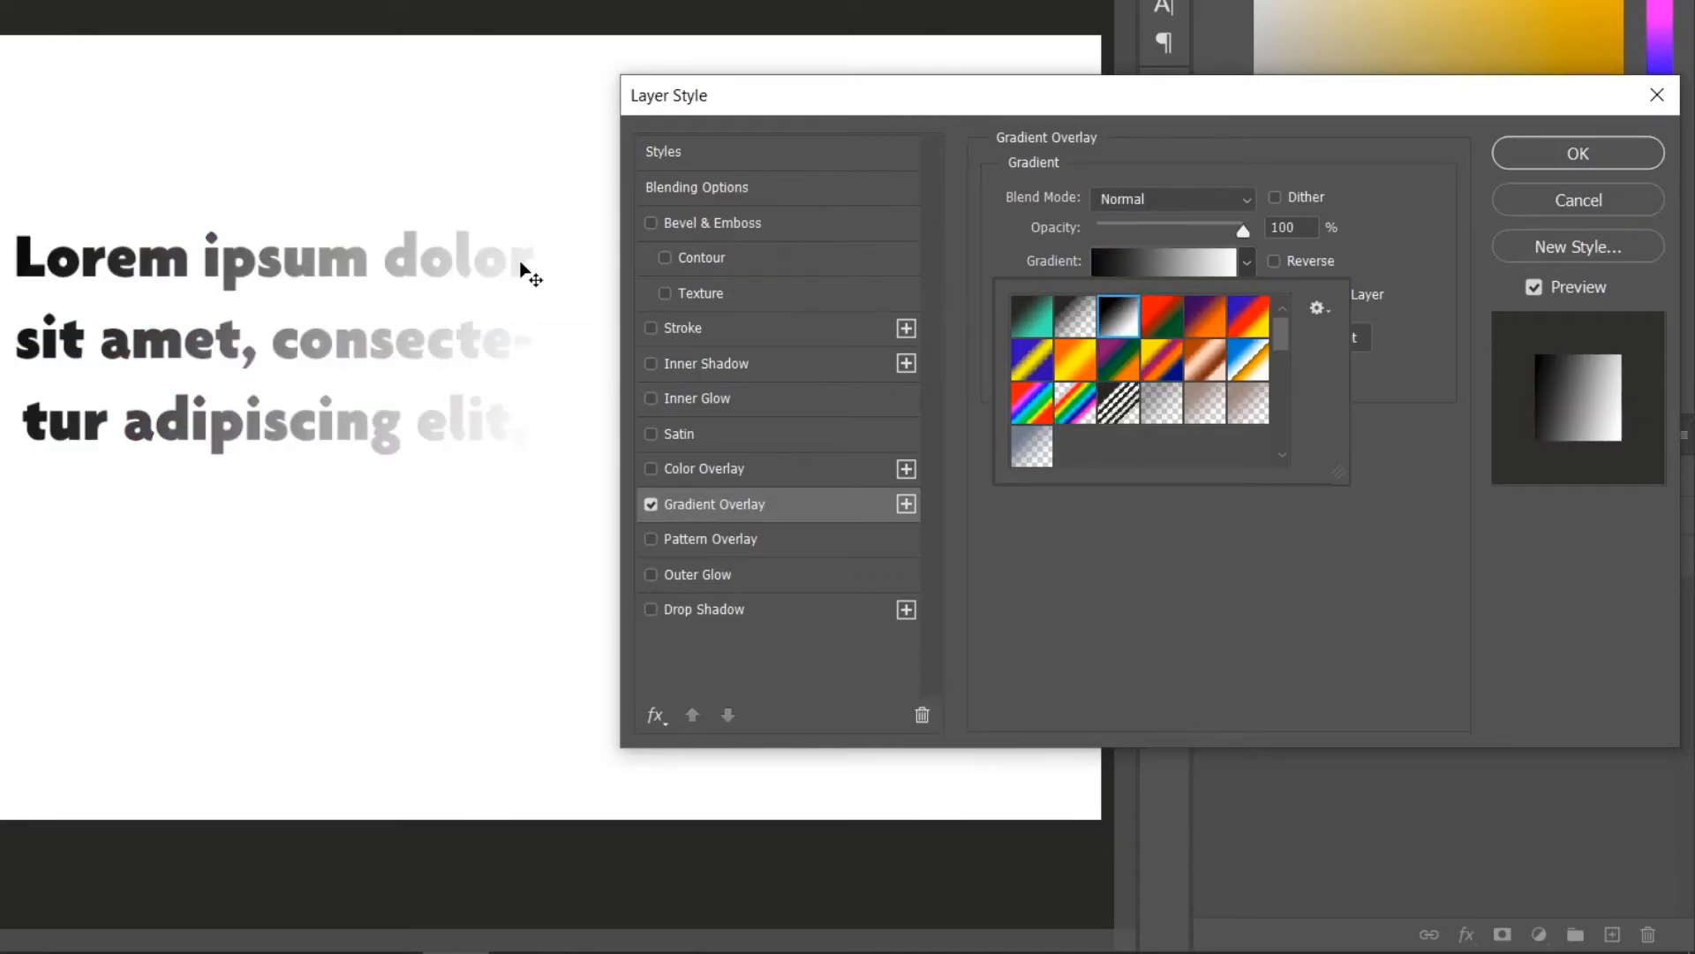
left_click(1404, 244)
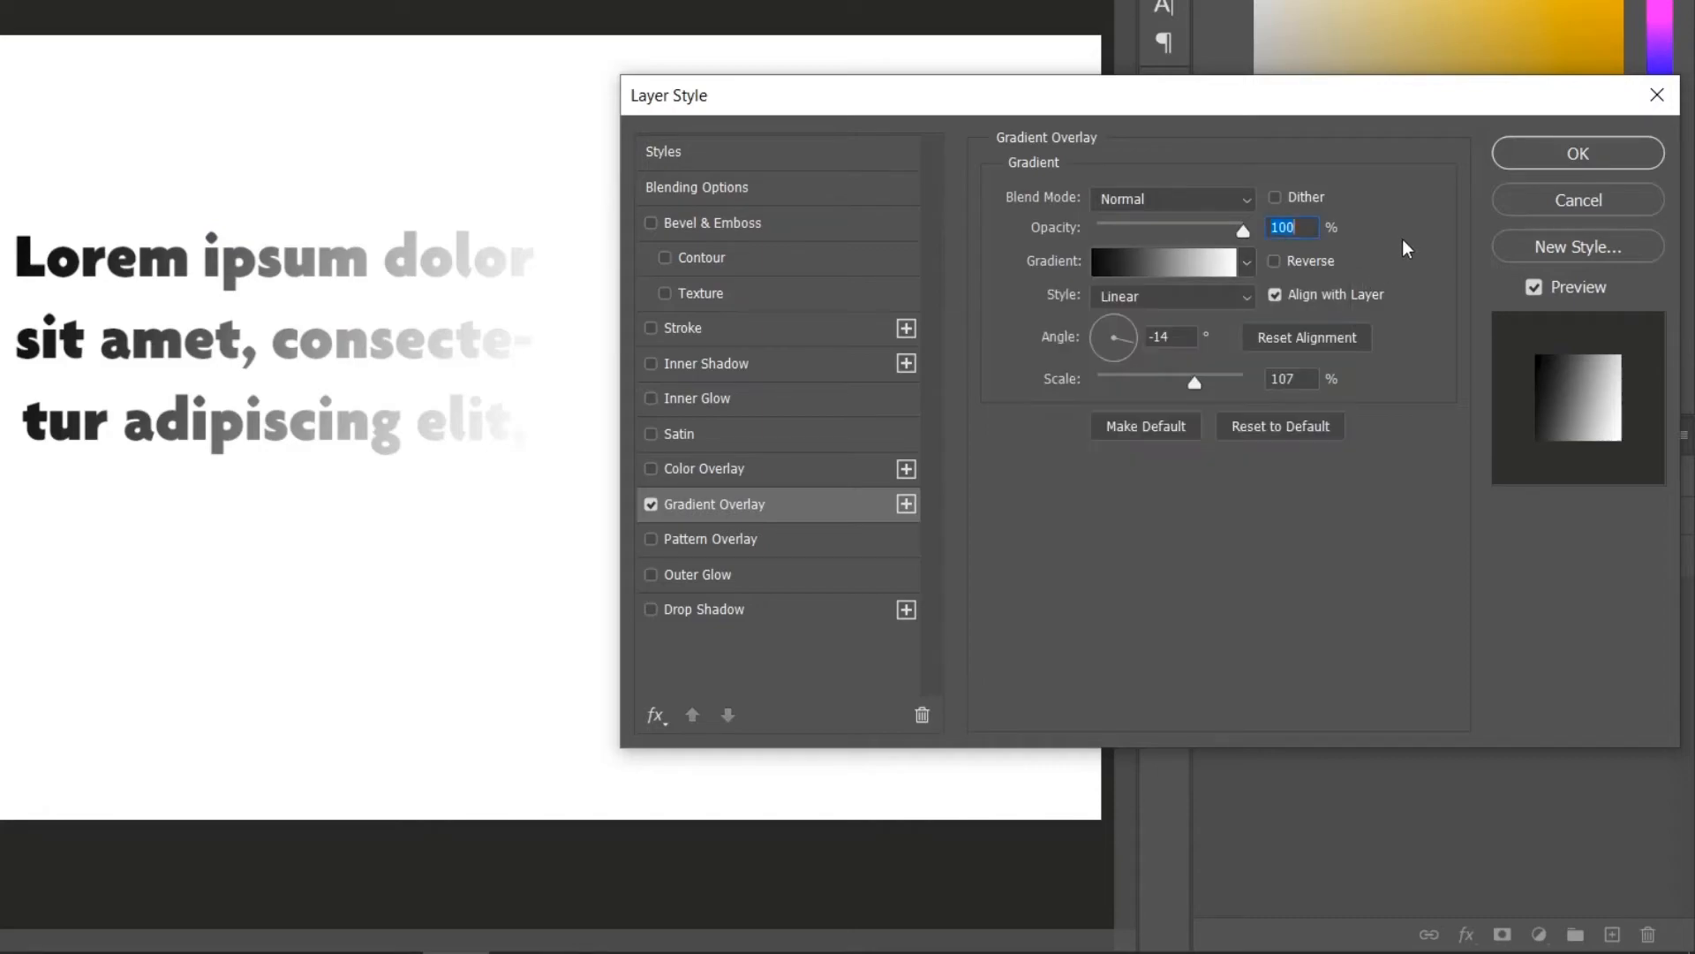
Open the gradient editor and set the left colour stop to a deep purple.
left_click(1135, 261)
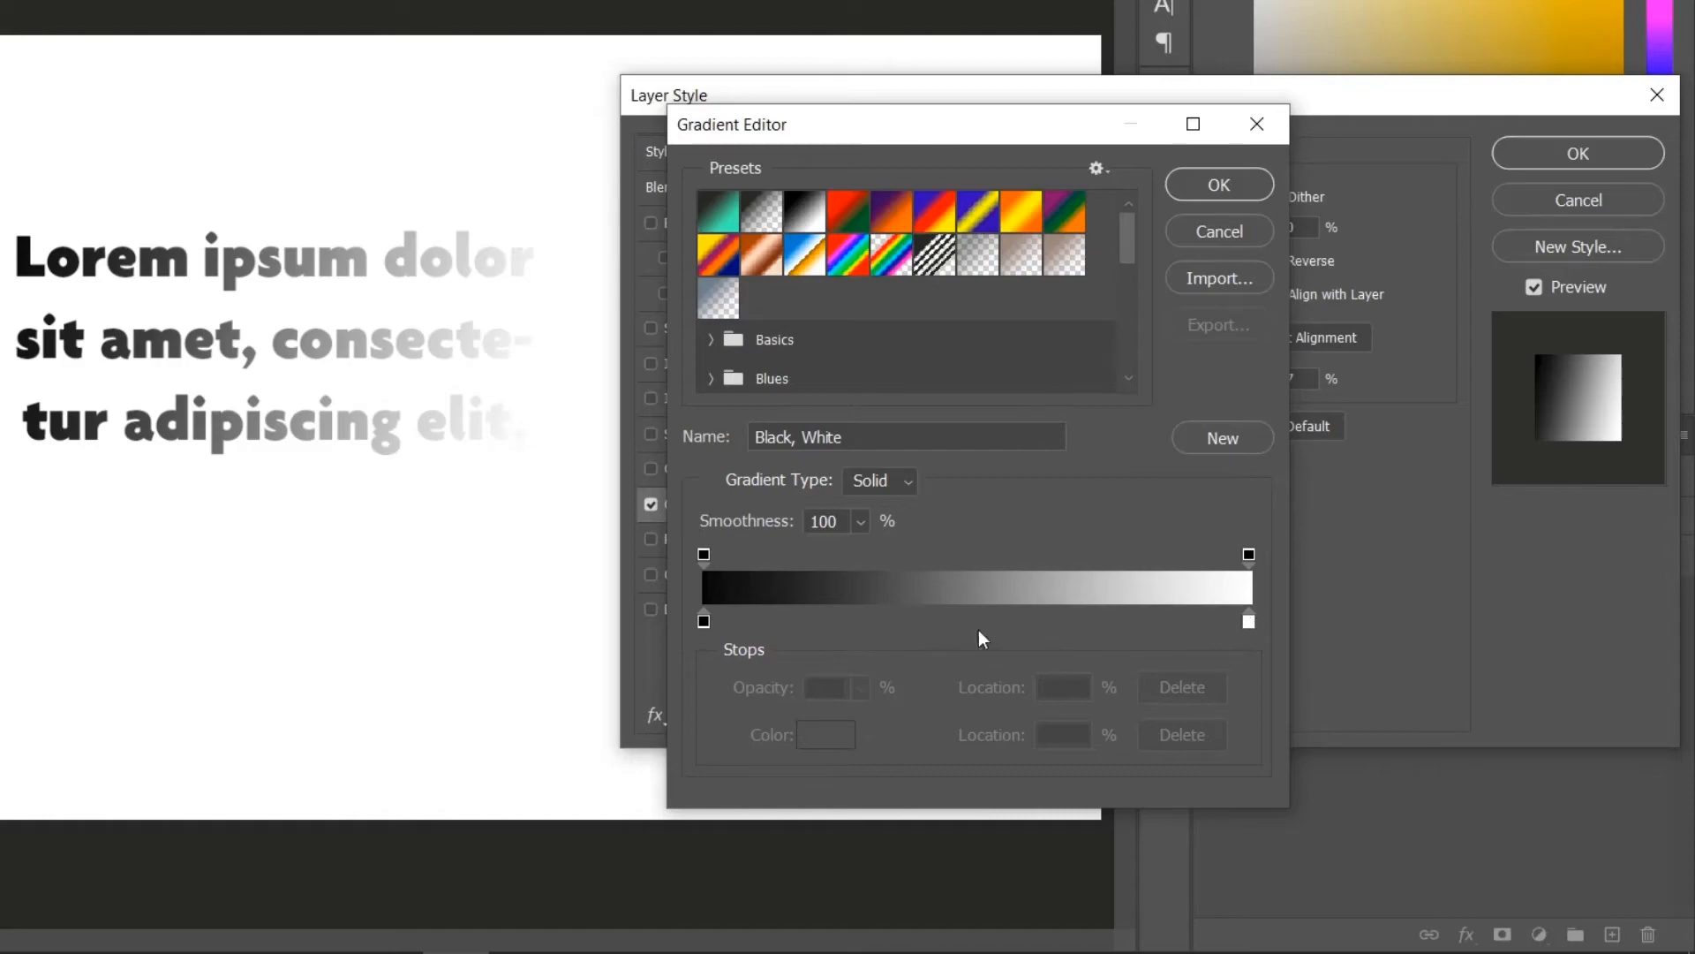
double_click(703, 622)
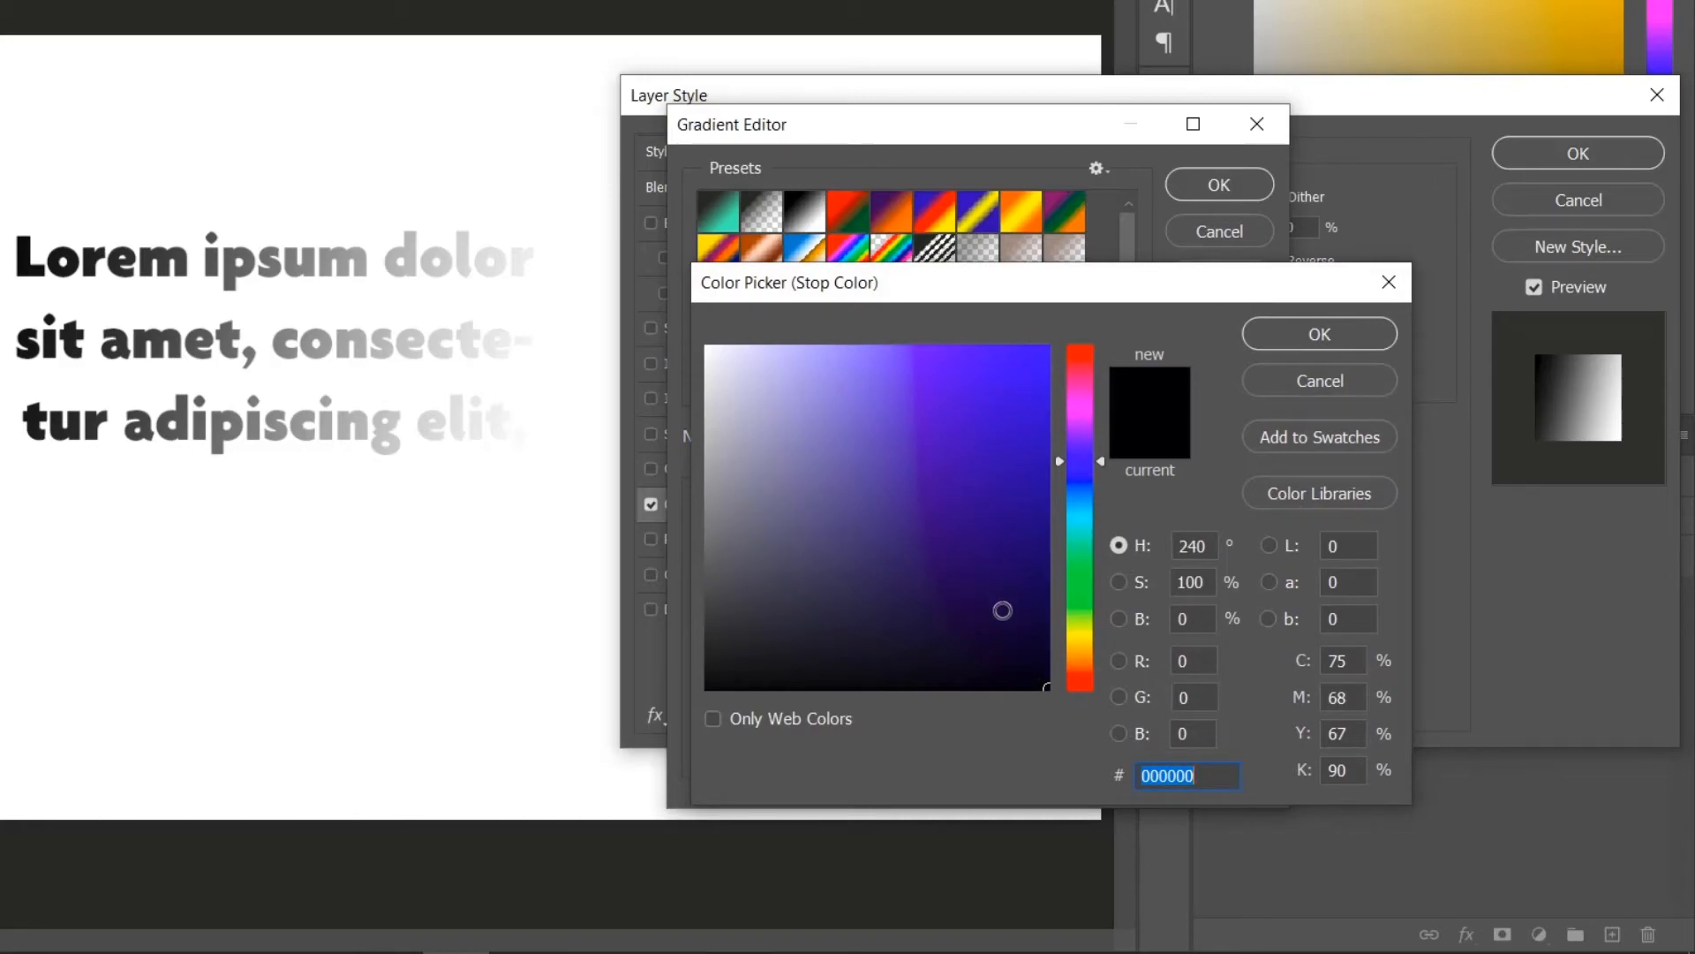
mouse_move(1002, 610)
left_mouse_down()
mouse_move(927, 468)
mouse_move(934, 500)
mouse_move(909, 469)
mouse_move(957, 416)
mouse_move(972, 560)
mouse_move(935, 447)
mouse_move(950, 448)
left_mouse_up()
left_click(1319, 335)
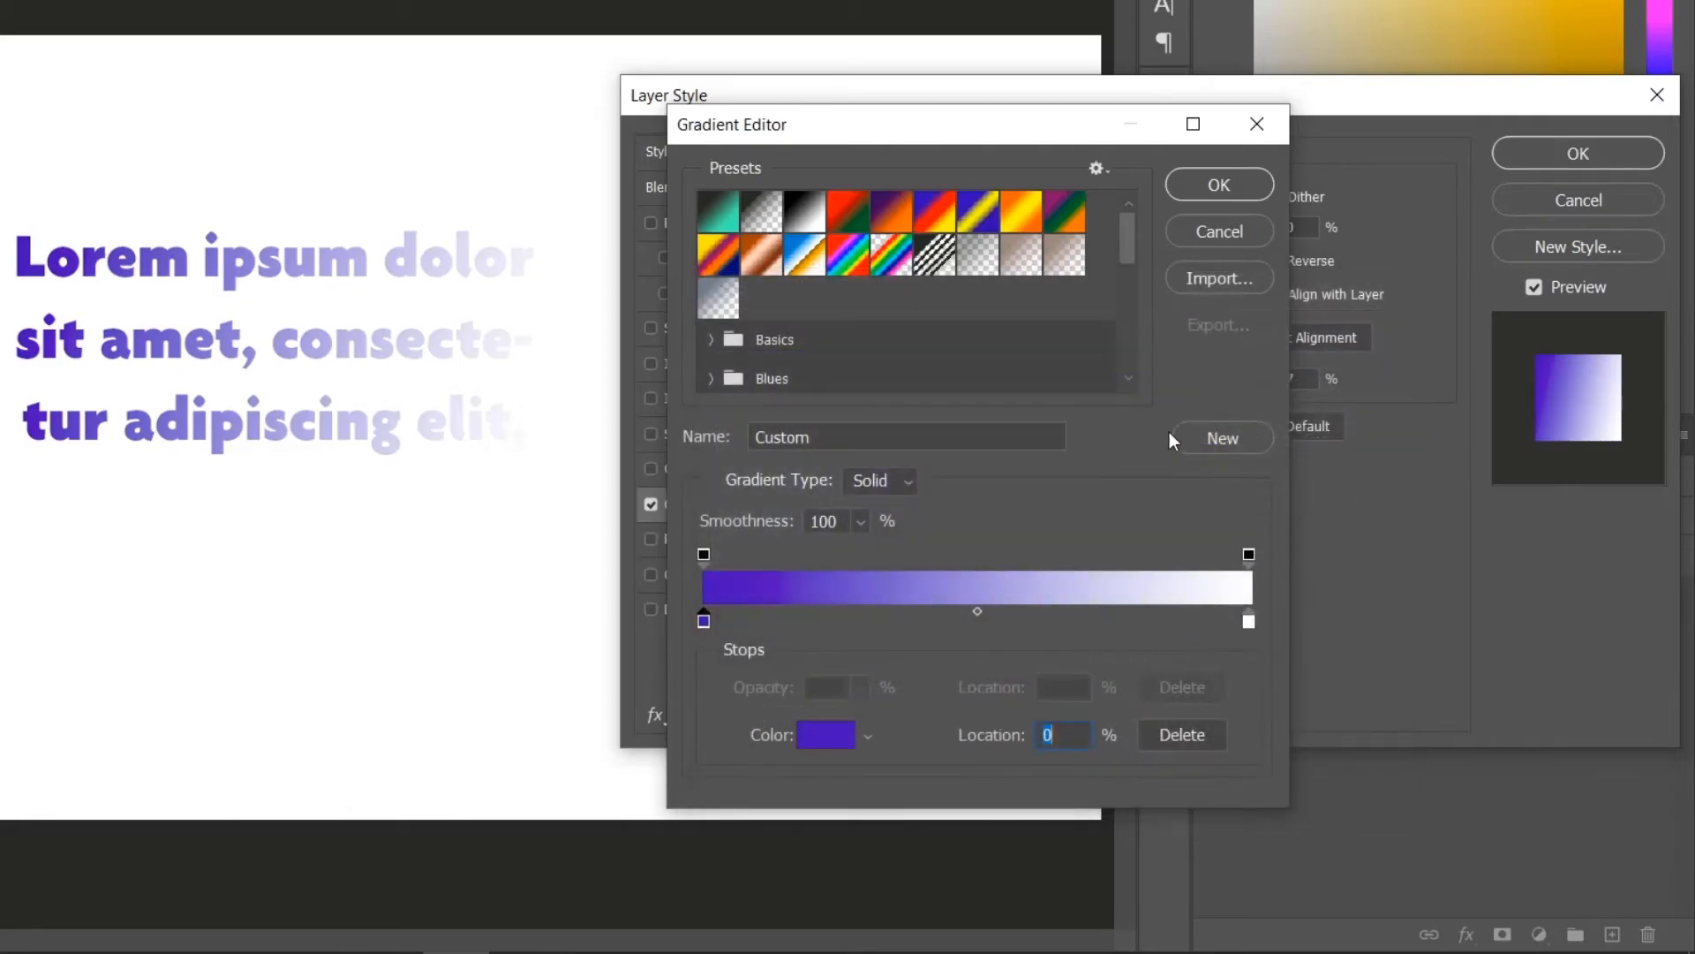
Set the right colour stop to pink e57ae5 and apply the edited gradient.
double_click(1250, 621)
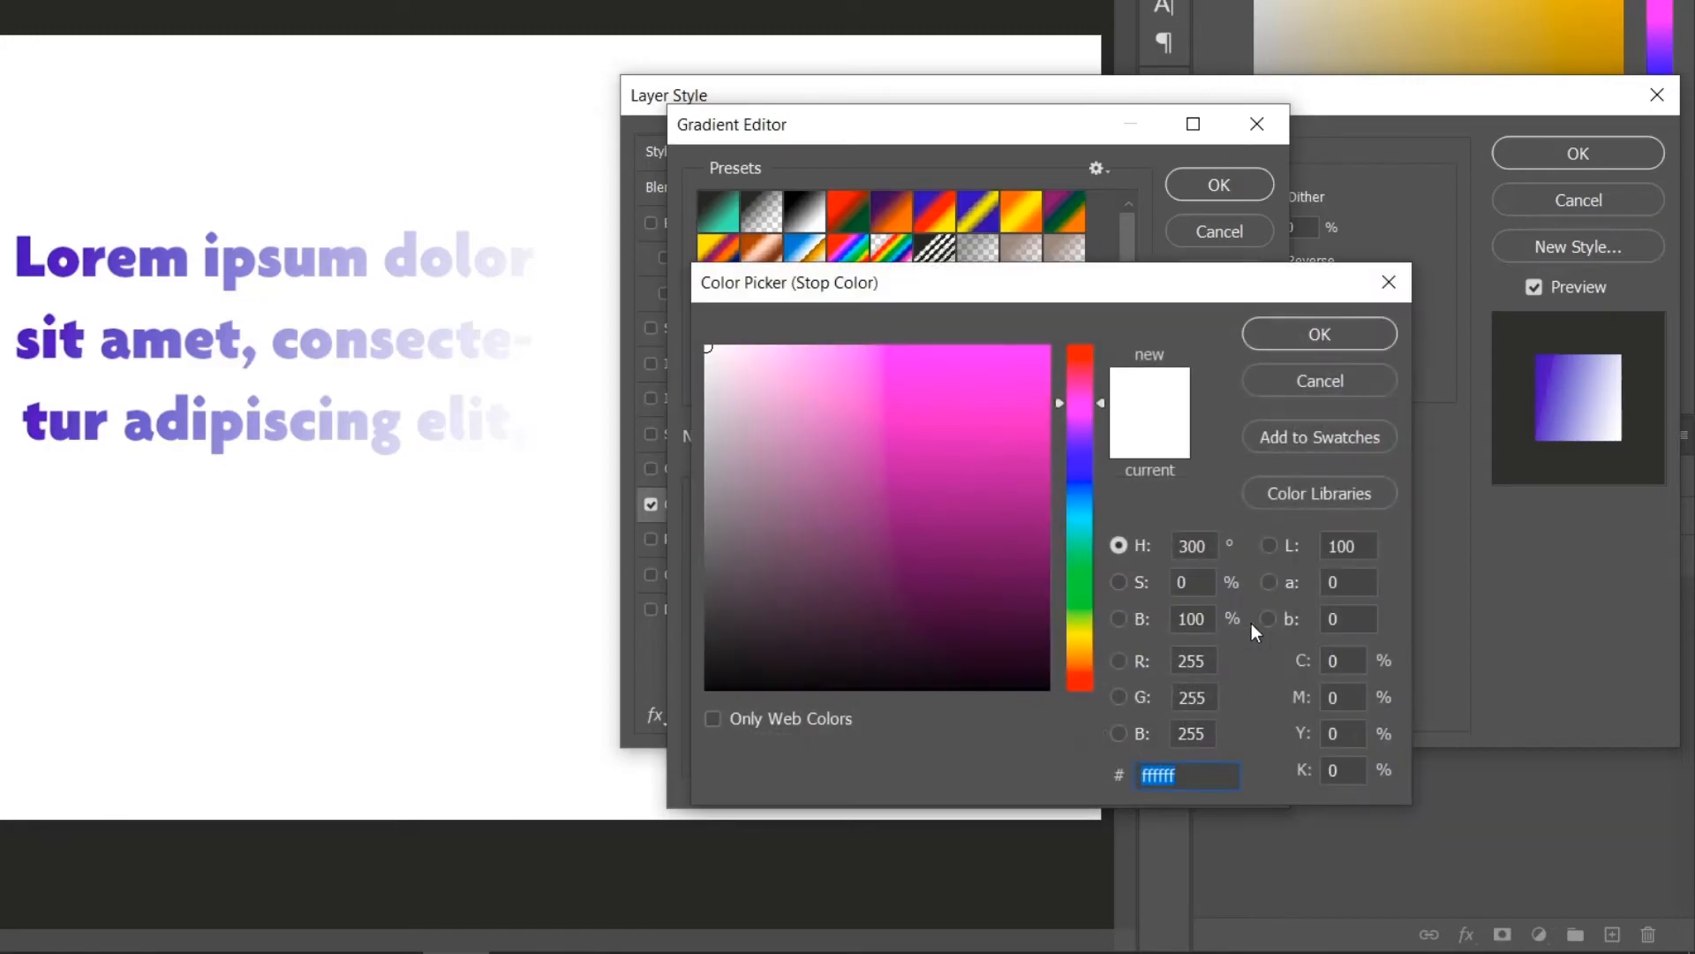
mouse_move(798, 548)
left_mouse_down()
mouse_move(900, 627)
mouse_move(912, 575)
mouse_move(915, 596)
mouse_move(890, 498)
mouse_move(916, 553)
mouse_move(957, 451)
mouse_move(871, 530)
mouse_move(928, 526)
left_mouse_up()
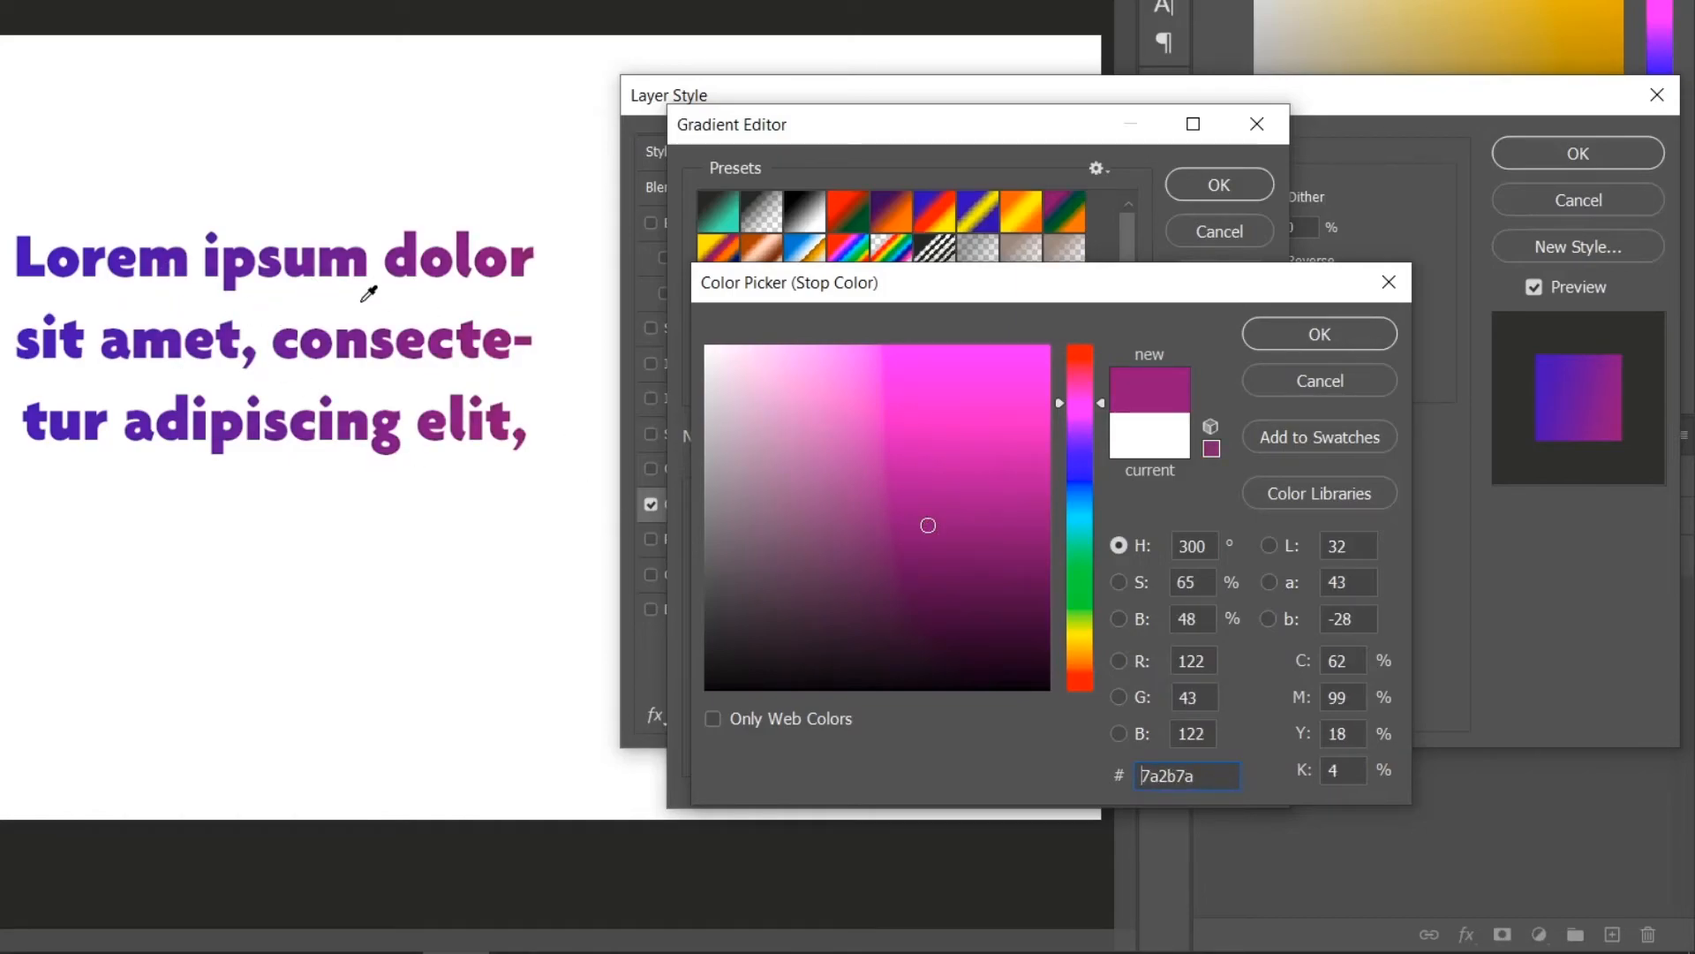
mouse_move(933, 523)
left_mouse_down()
mouse_move(806, 394)
mouse_move(867, 379)
left_mouse_up()
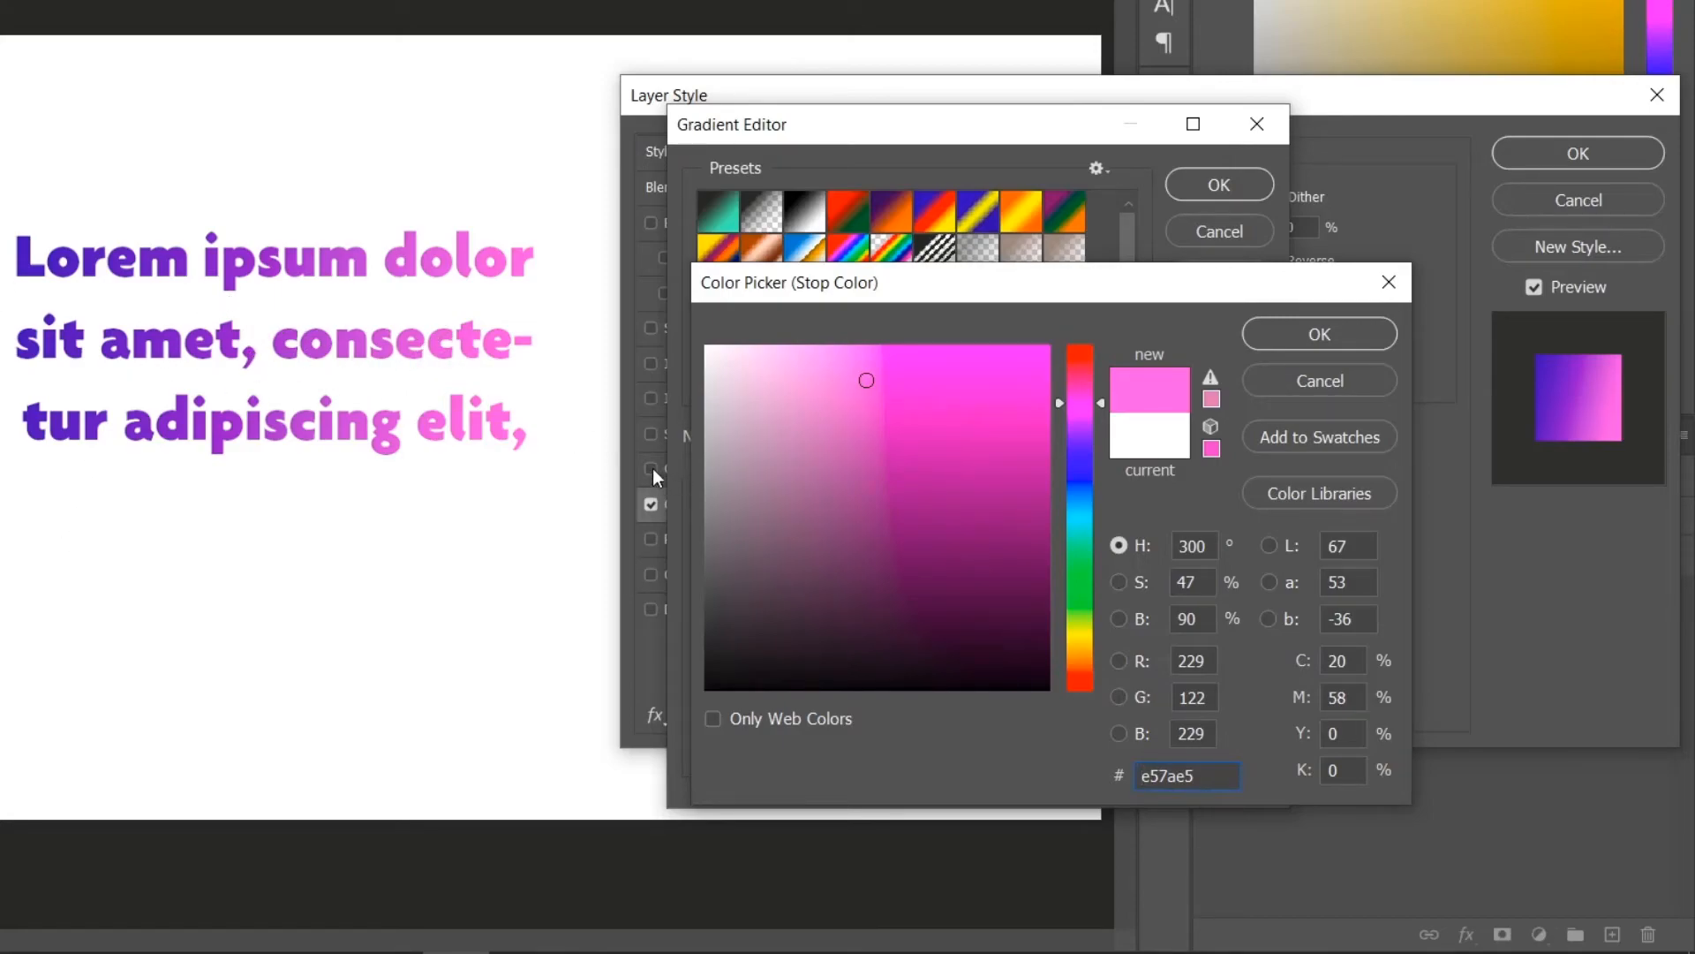
left_click(1289, 331)
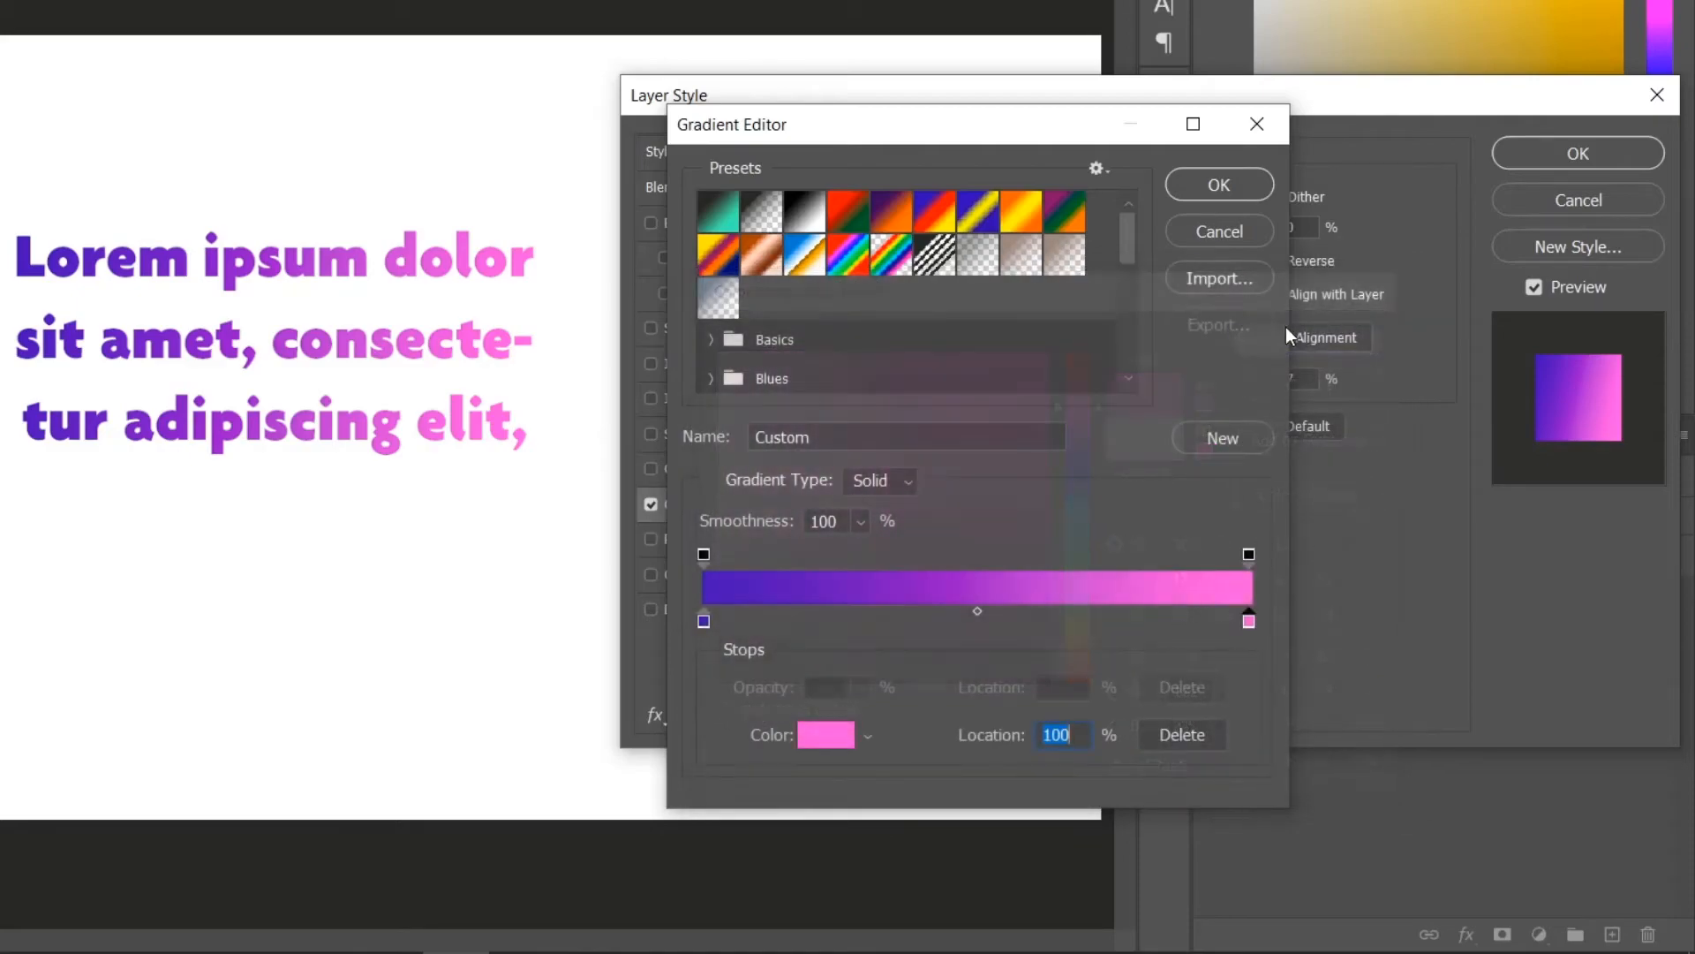
left_click(1219, 184)
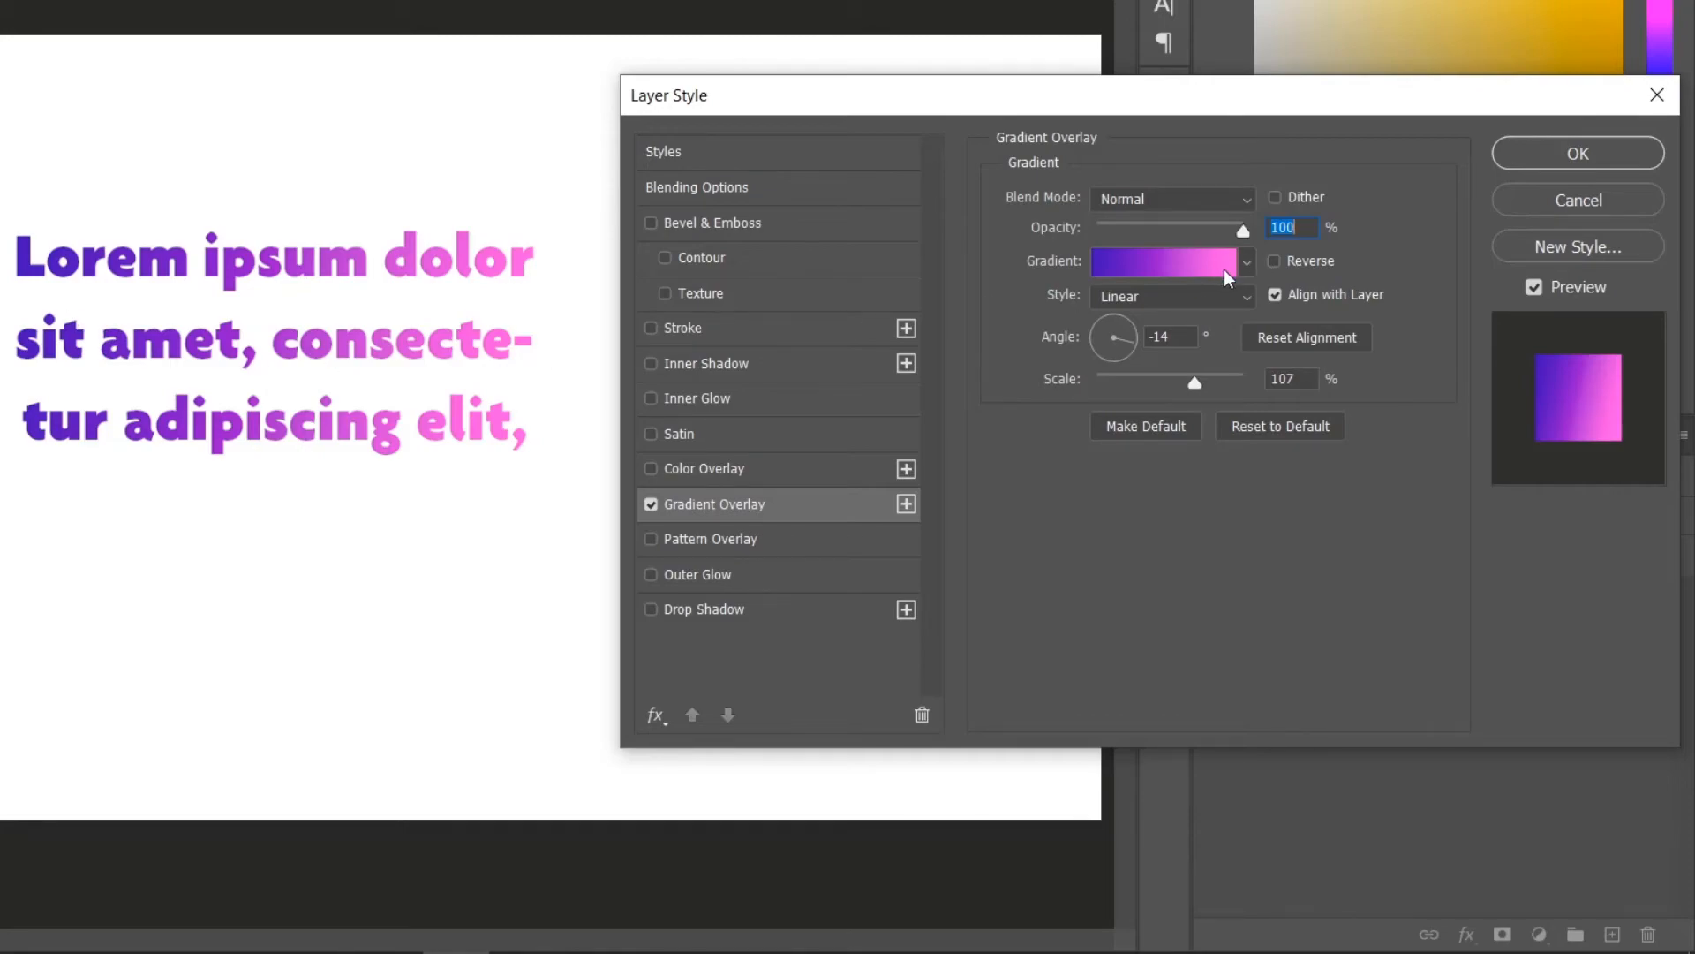
Preview the Radial, Angle, Reflected and Diamond gradient styles, then return the style to Linear.
left_click(1249, 301)
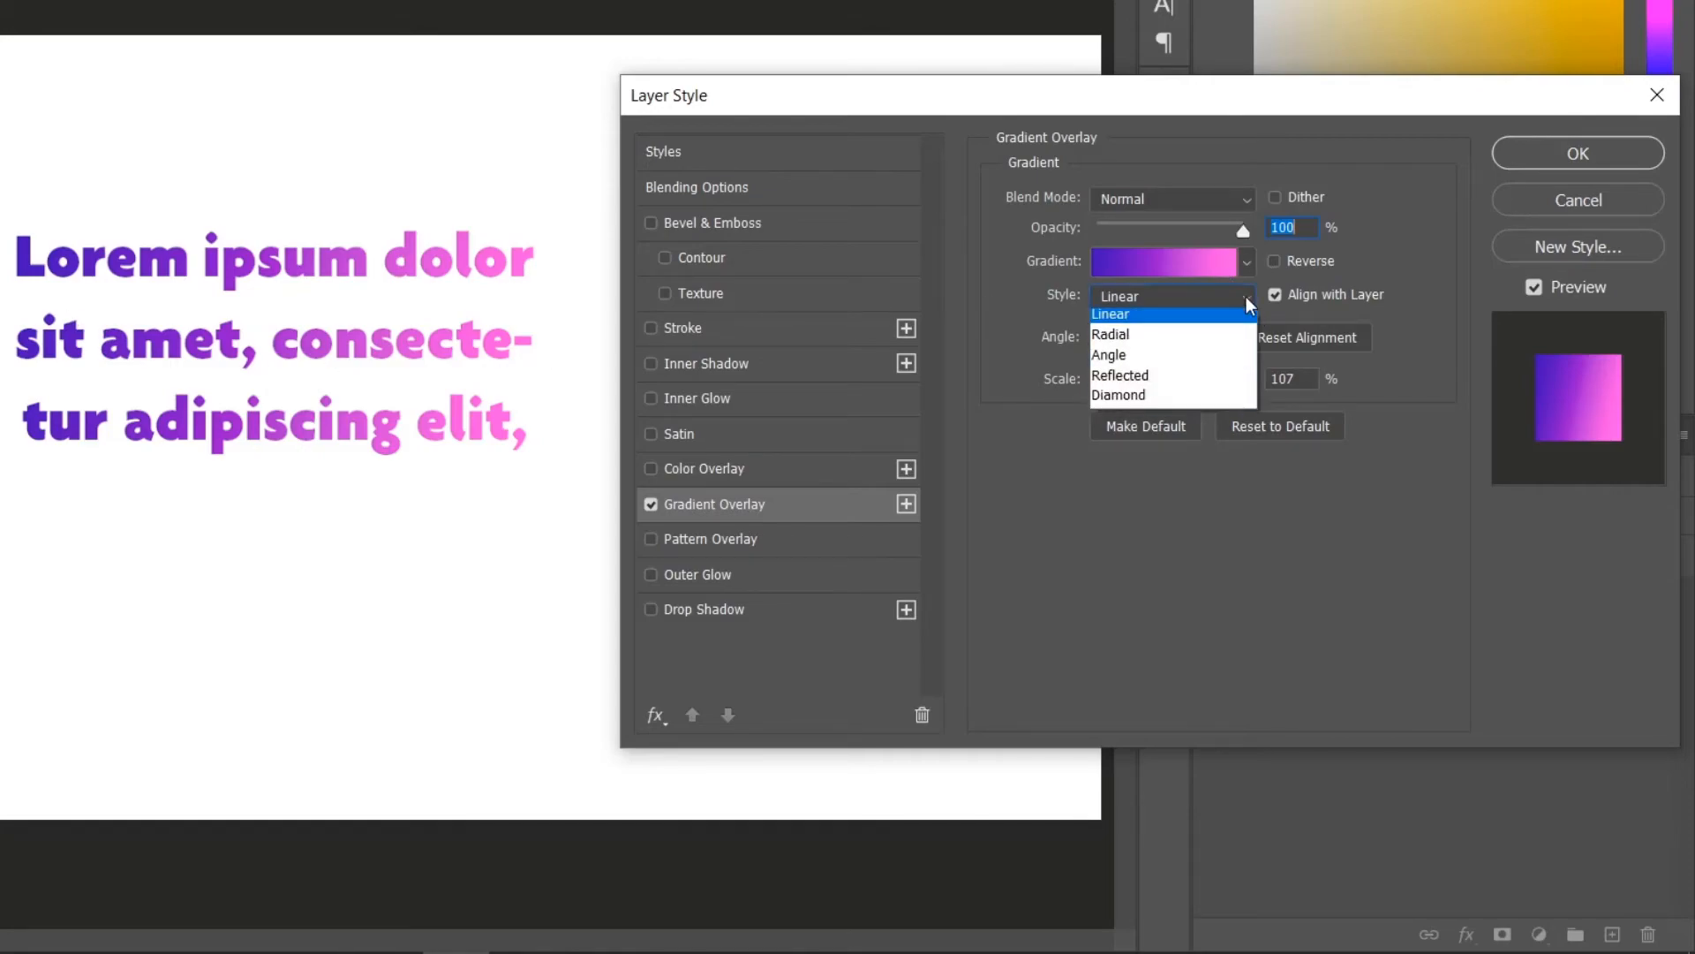
left_click(1132, 339)
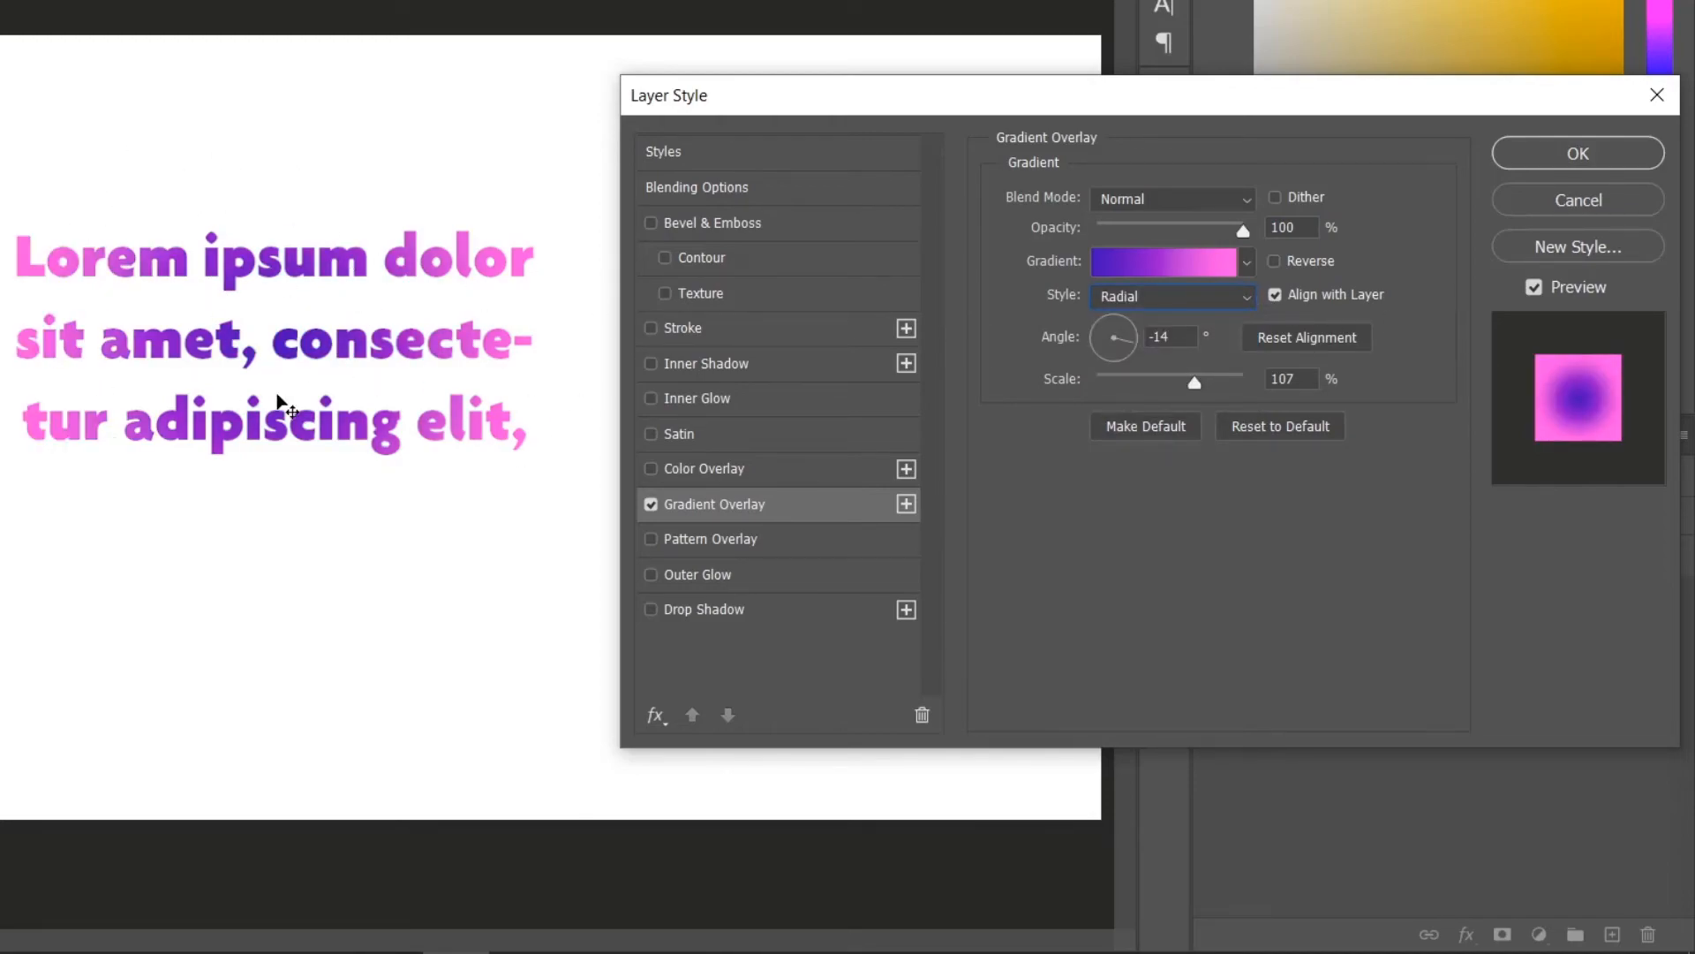
left_click(1247, 263)
left_click(1251, 262)
left_click(1253, 295)
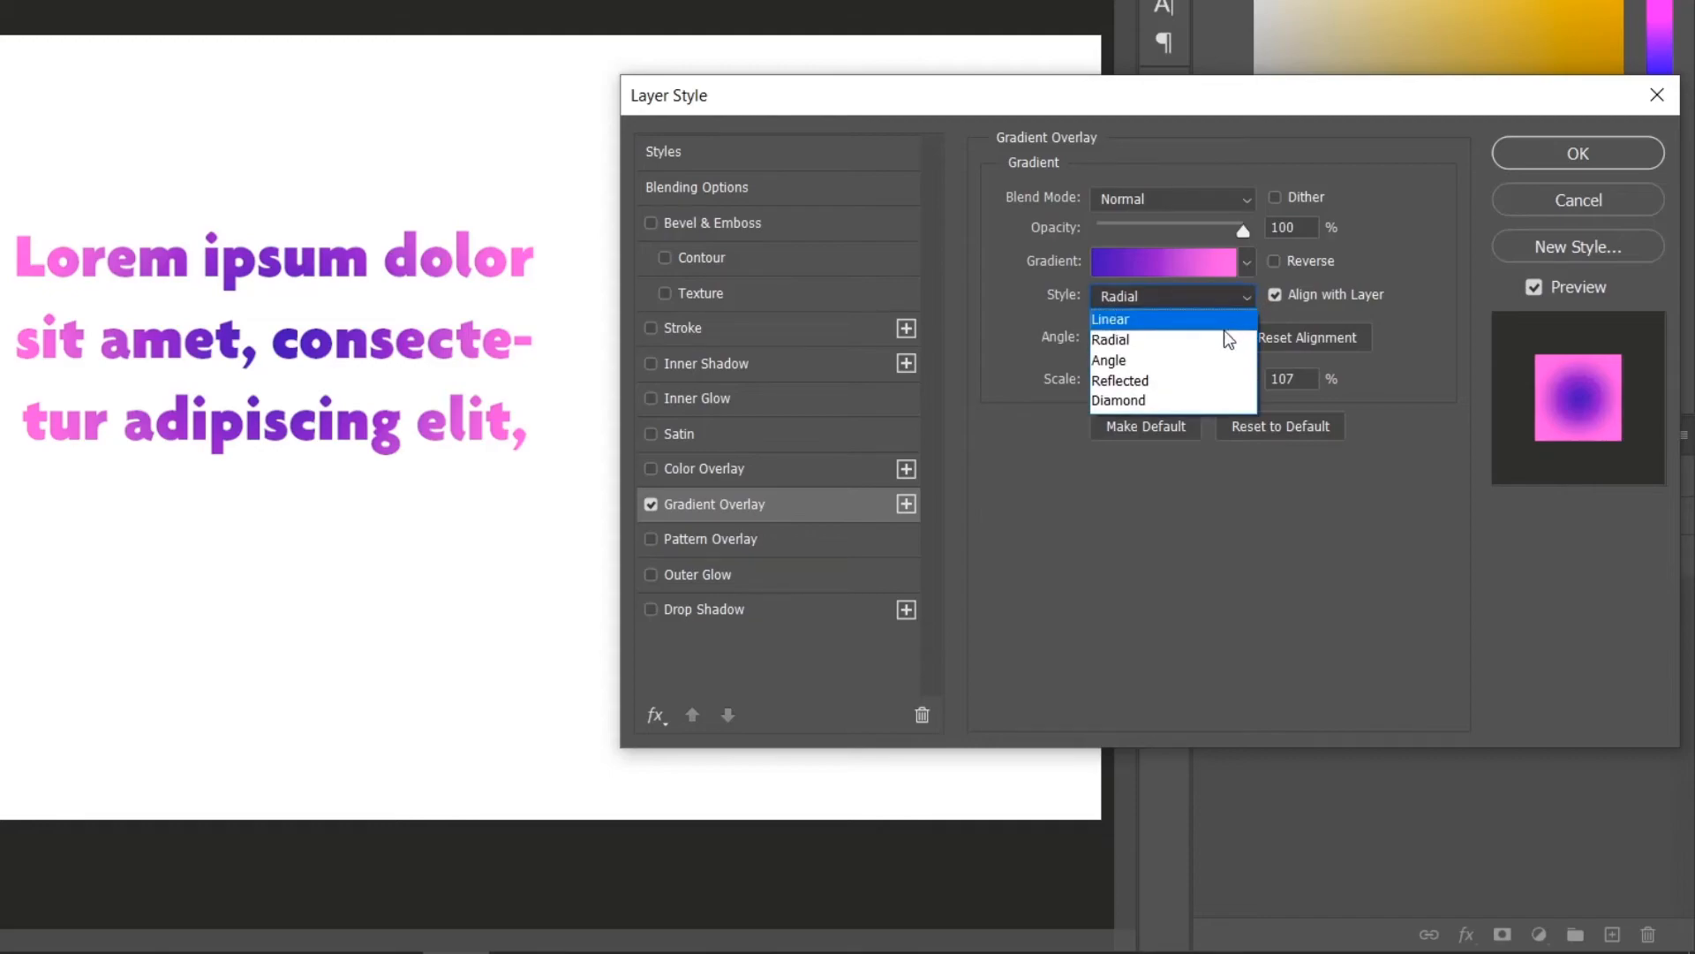
left_click(1205, 378)
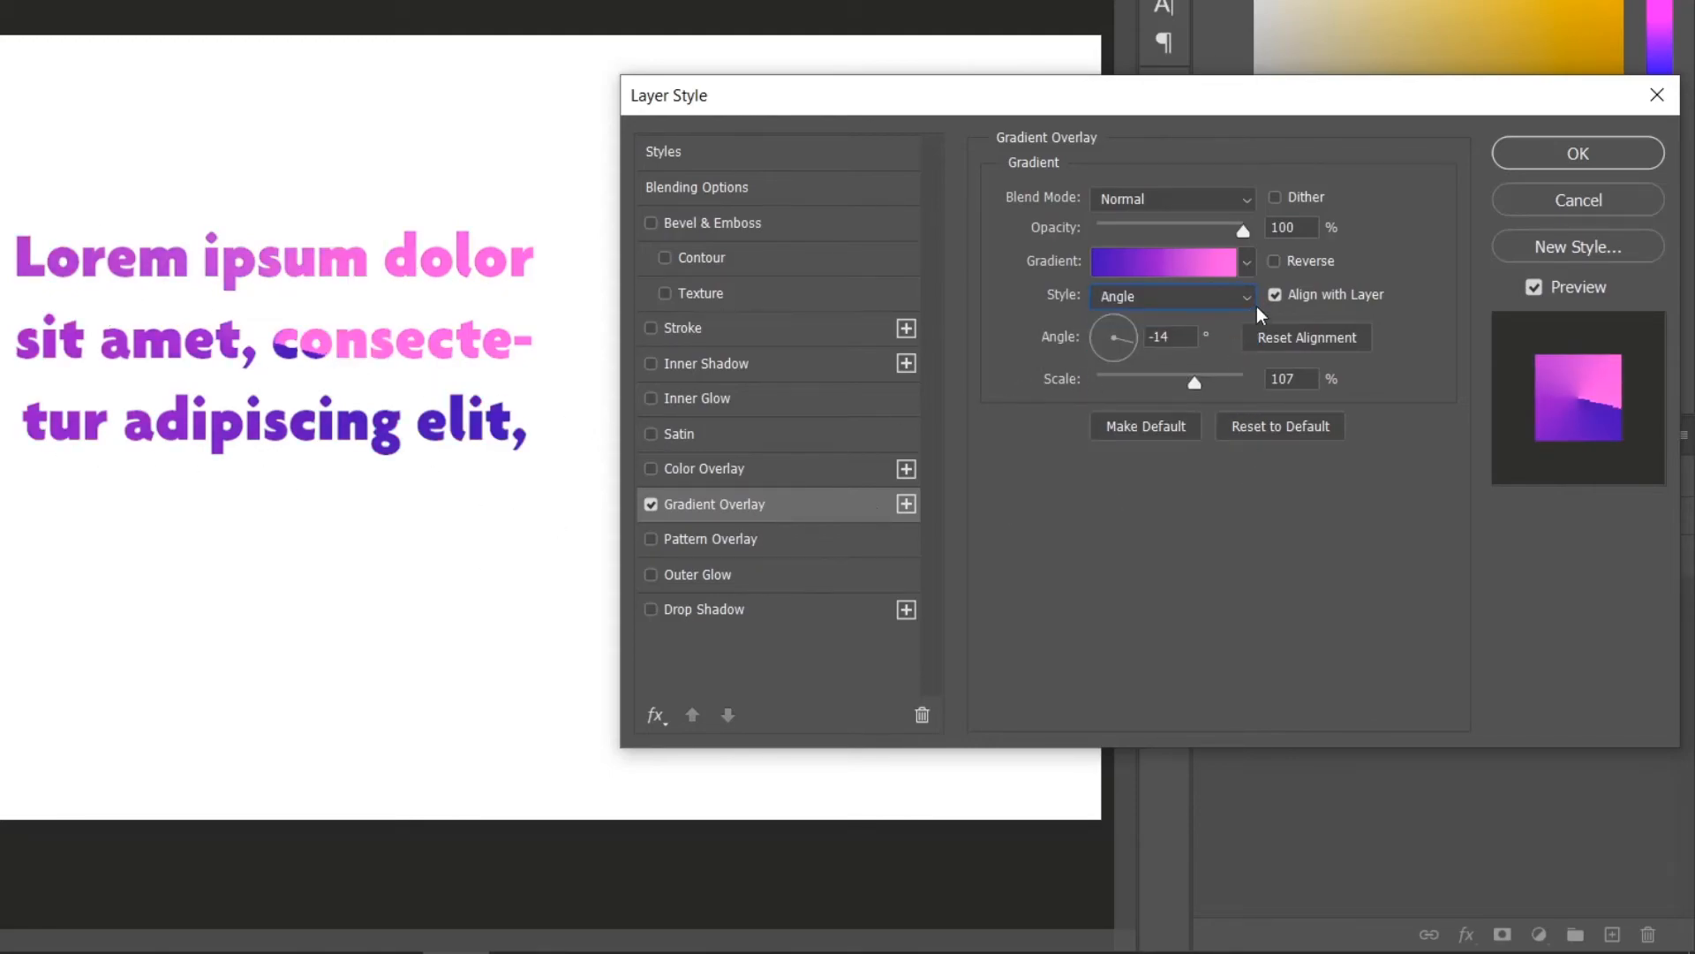
left_click(1257, 306)
left_click(1181, 381)
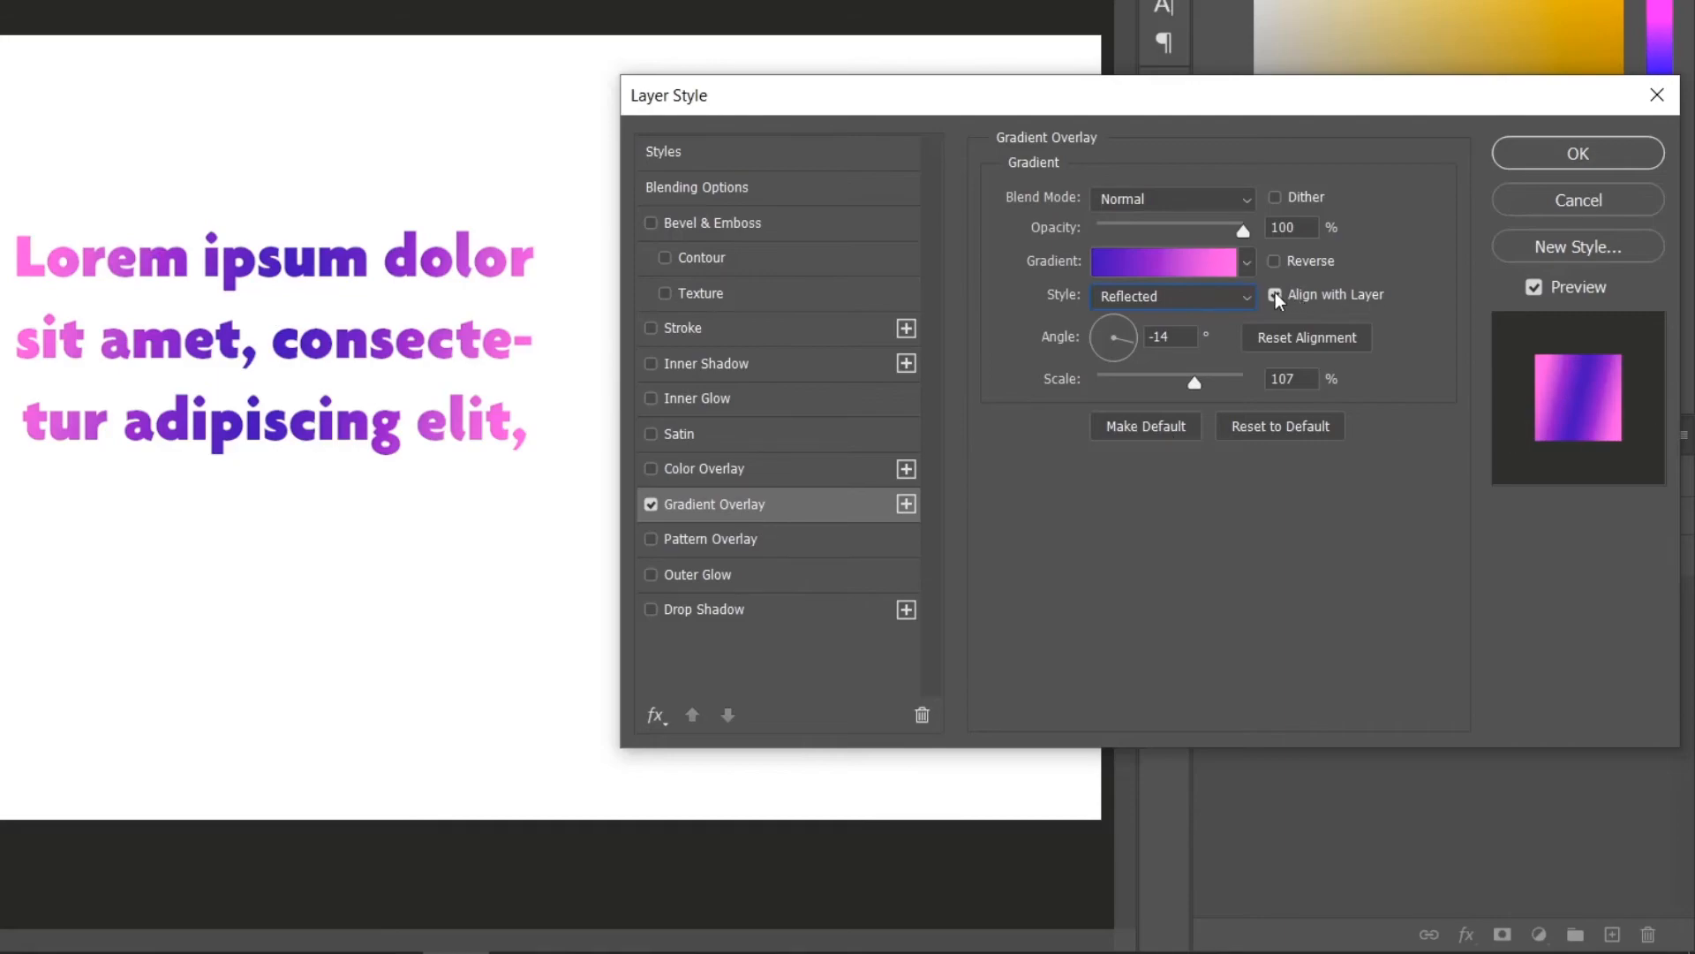
left_click(1248, 298)
left_click(1191, 403)
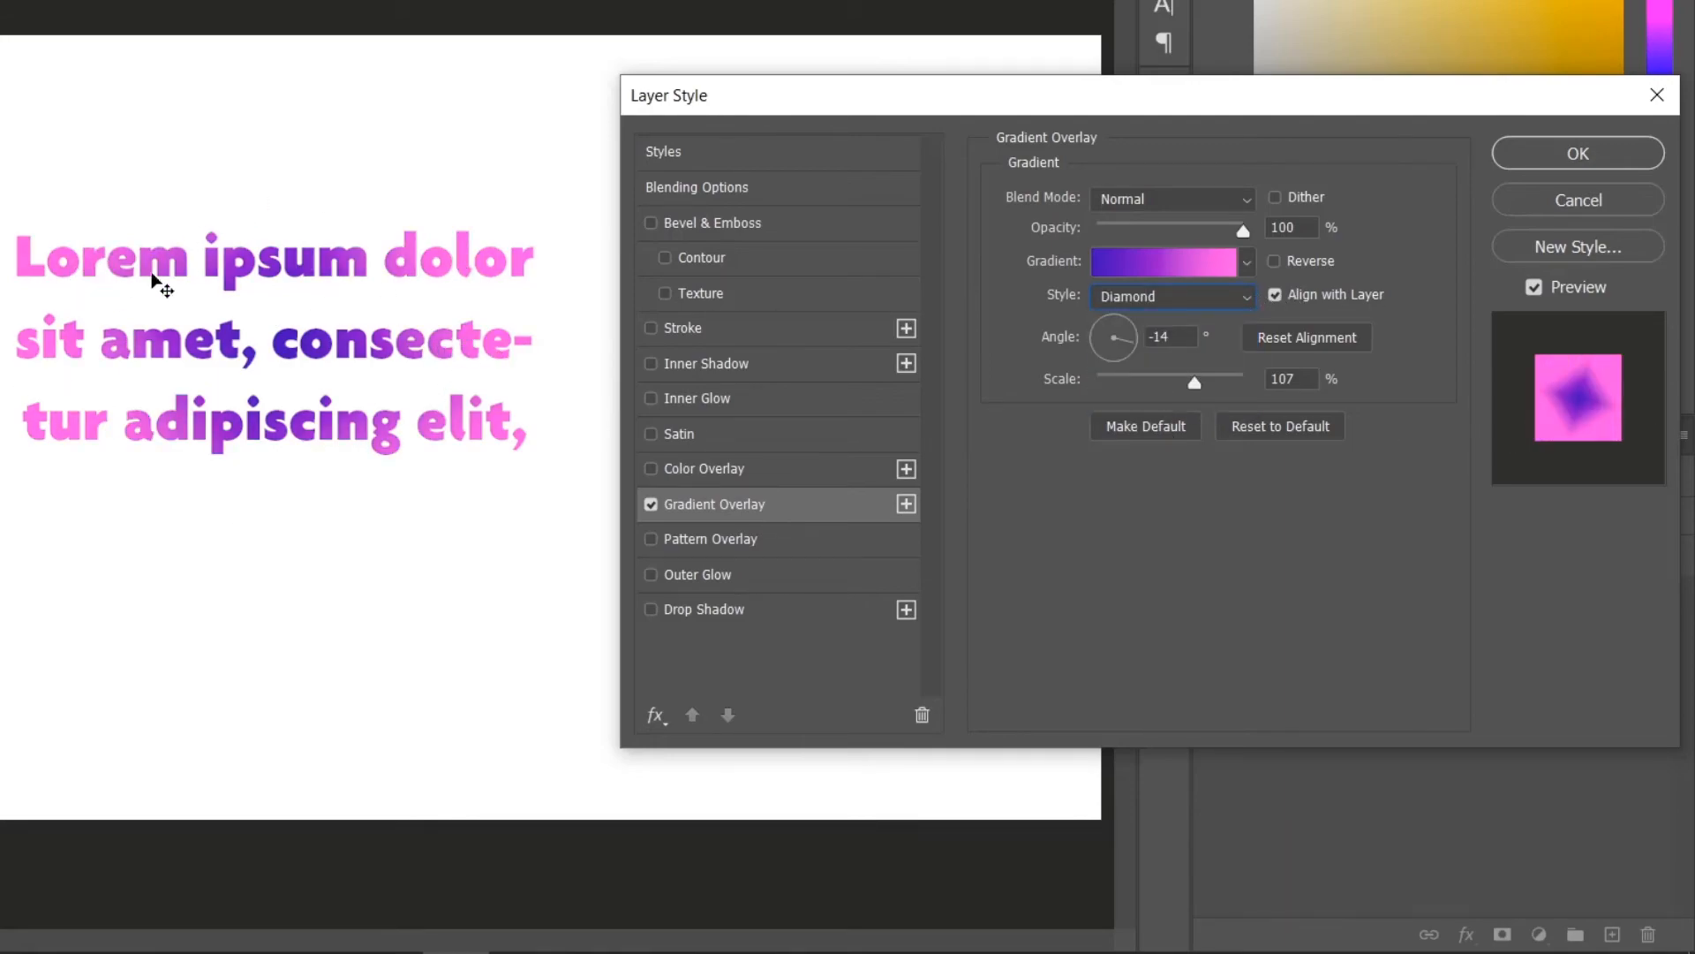
left_click(1233, 299)
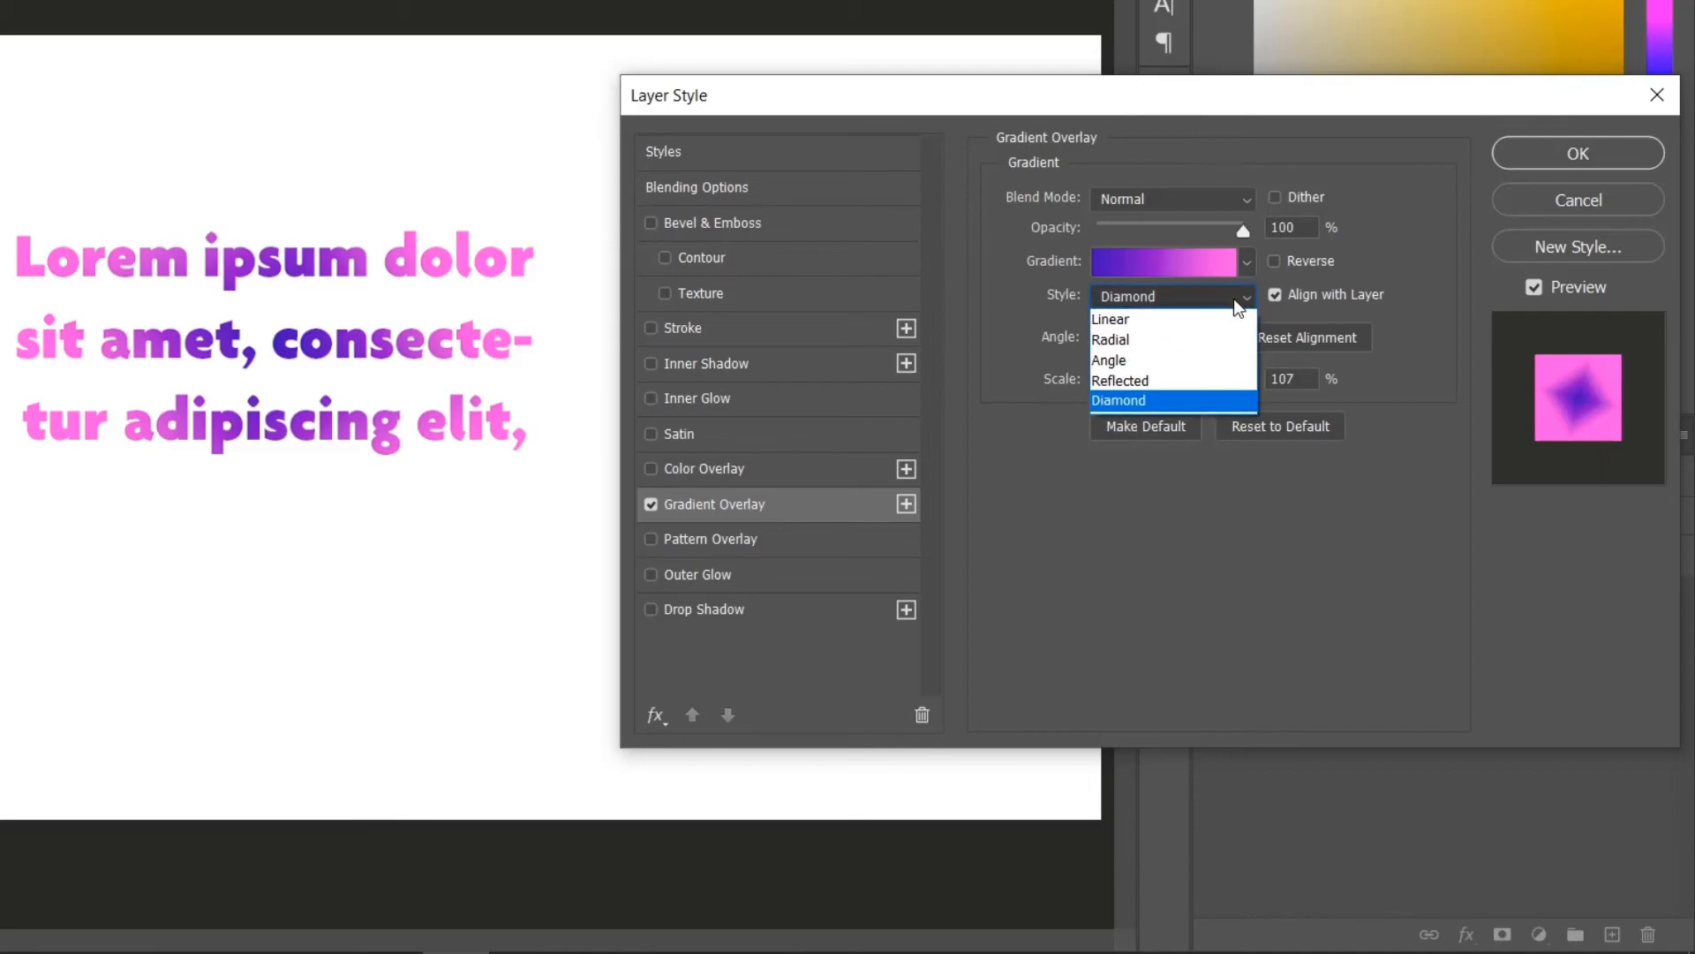
left_click(1148, 322)
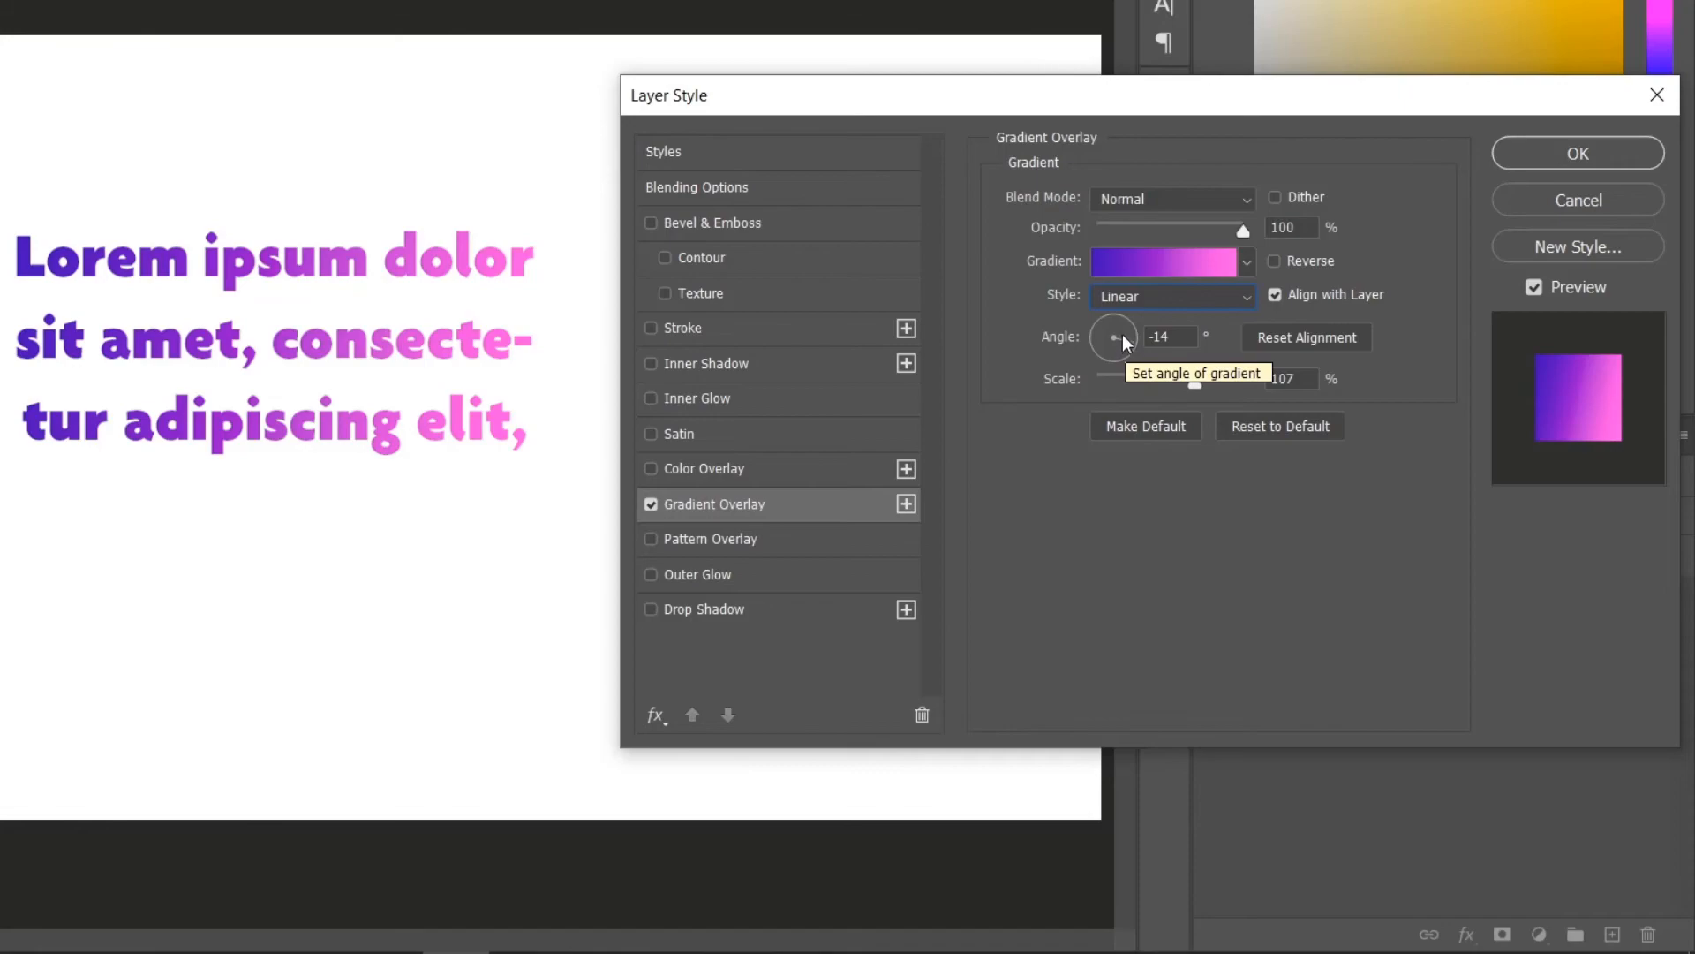
Rotate the gradient angle around the dial and set it to 0°.
left_click_drag(1125, 336, 1114, 274)
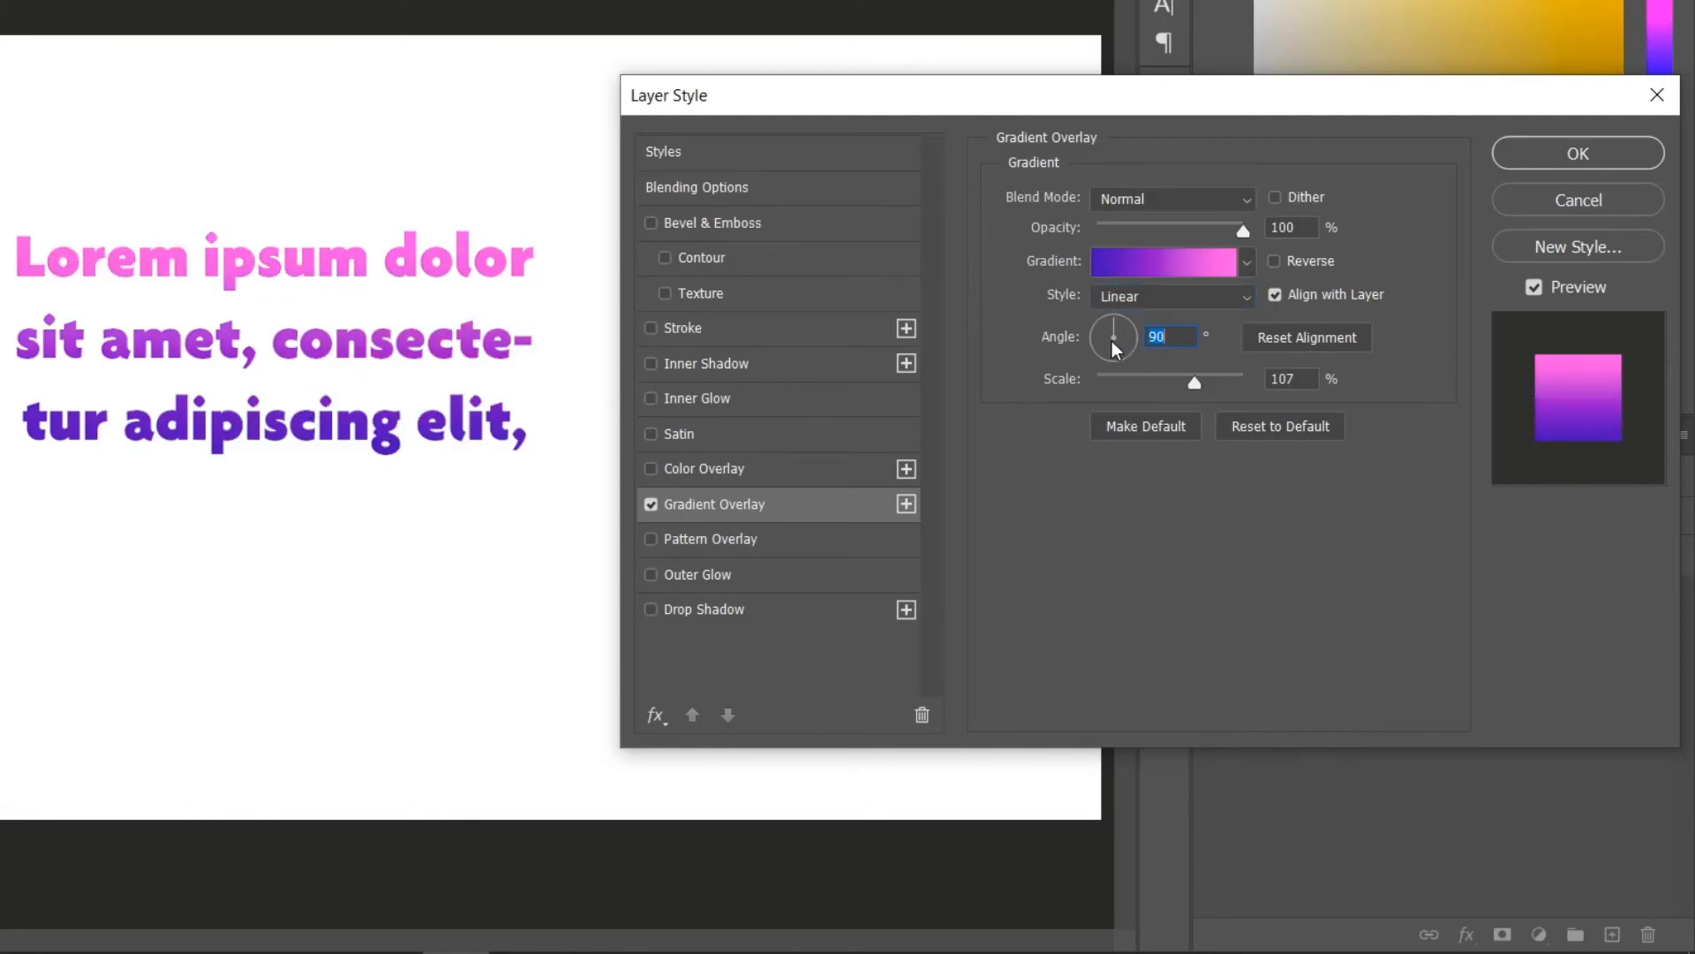
left_click_drag(1114, 324, 1141, 361)
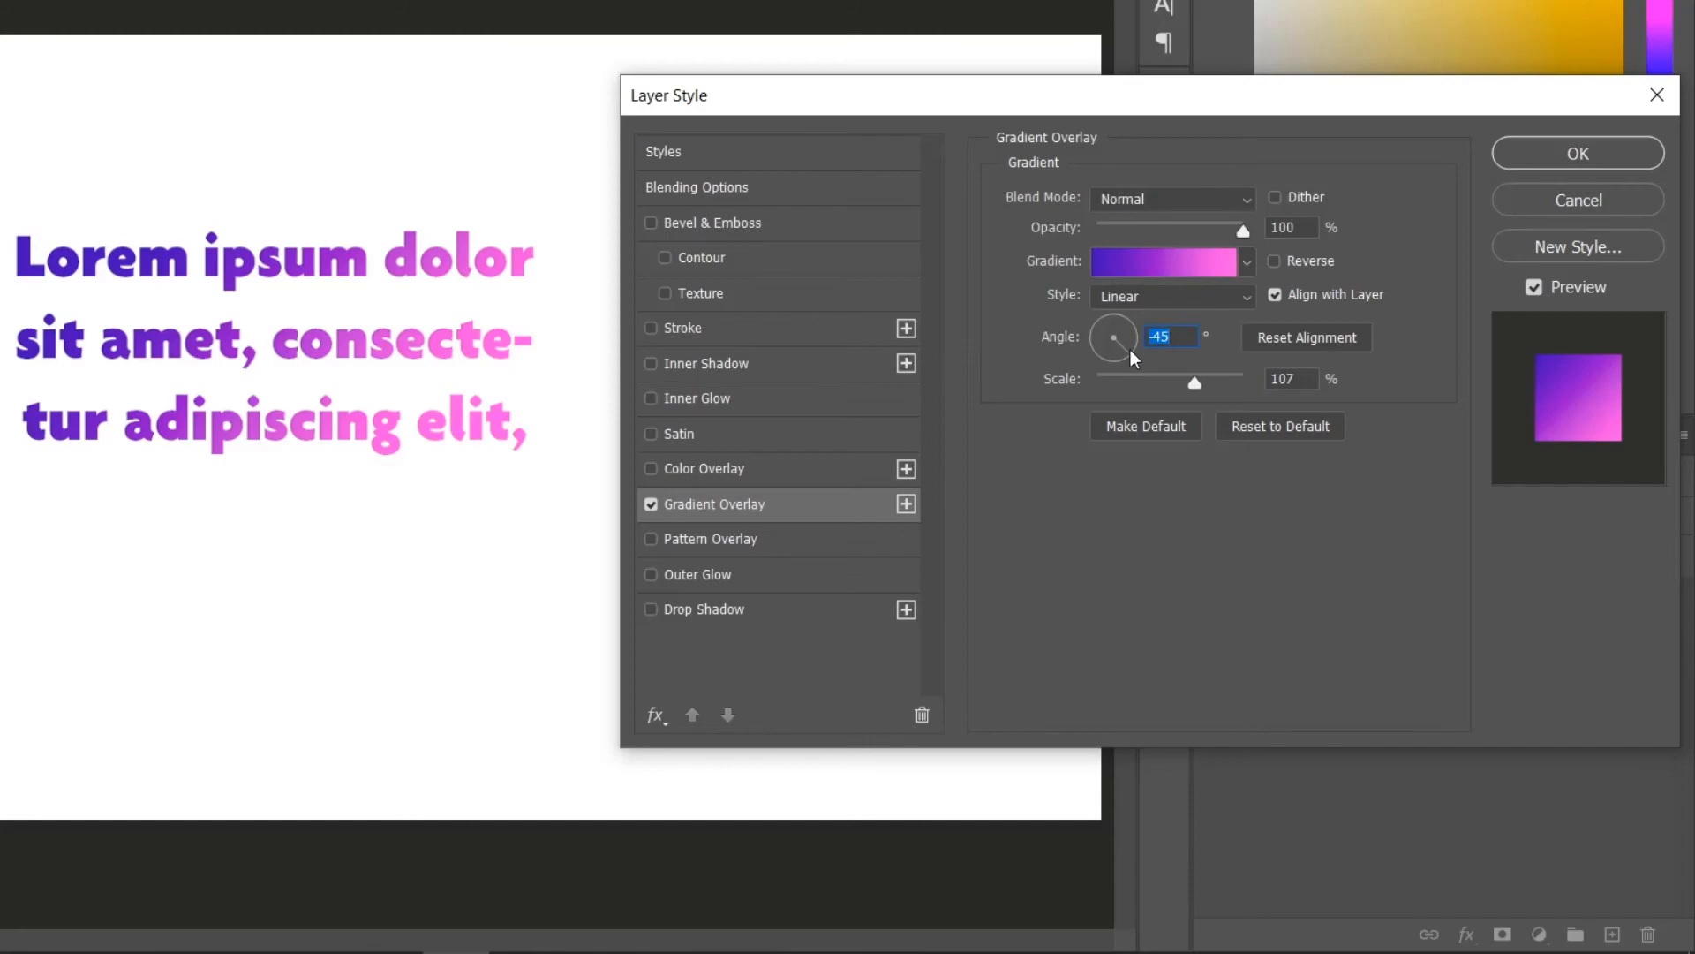
left_click_drag(1127, 347, 1019, 318)
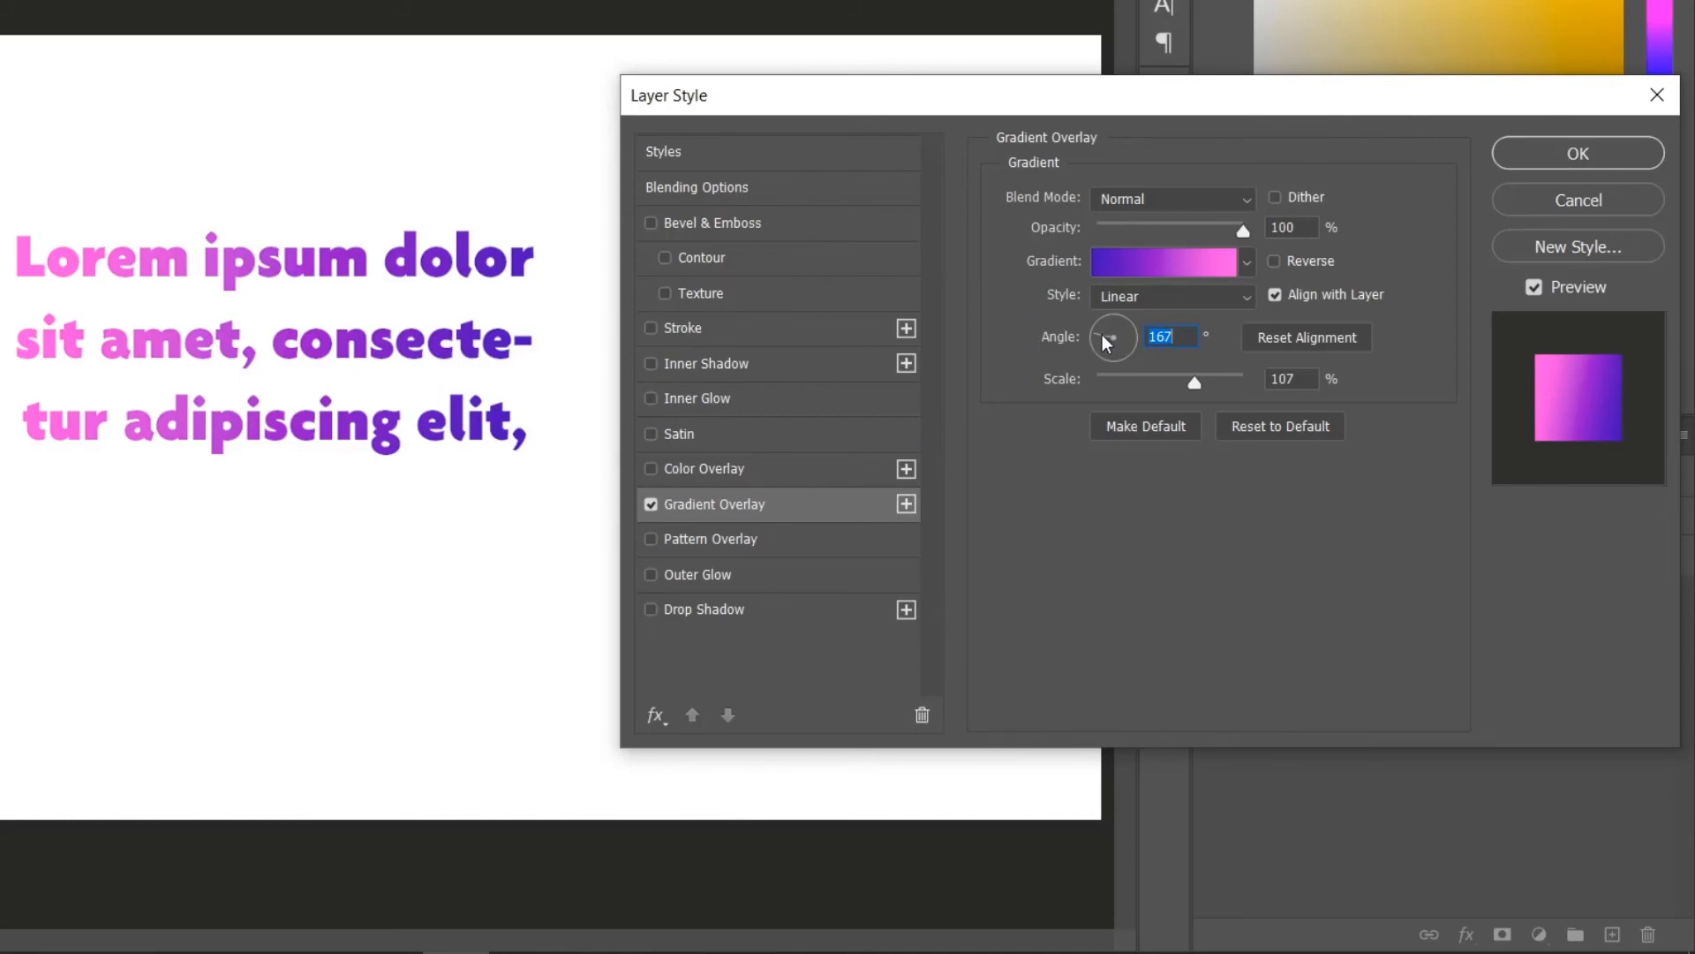
type("0")
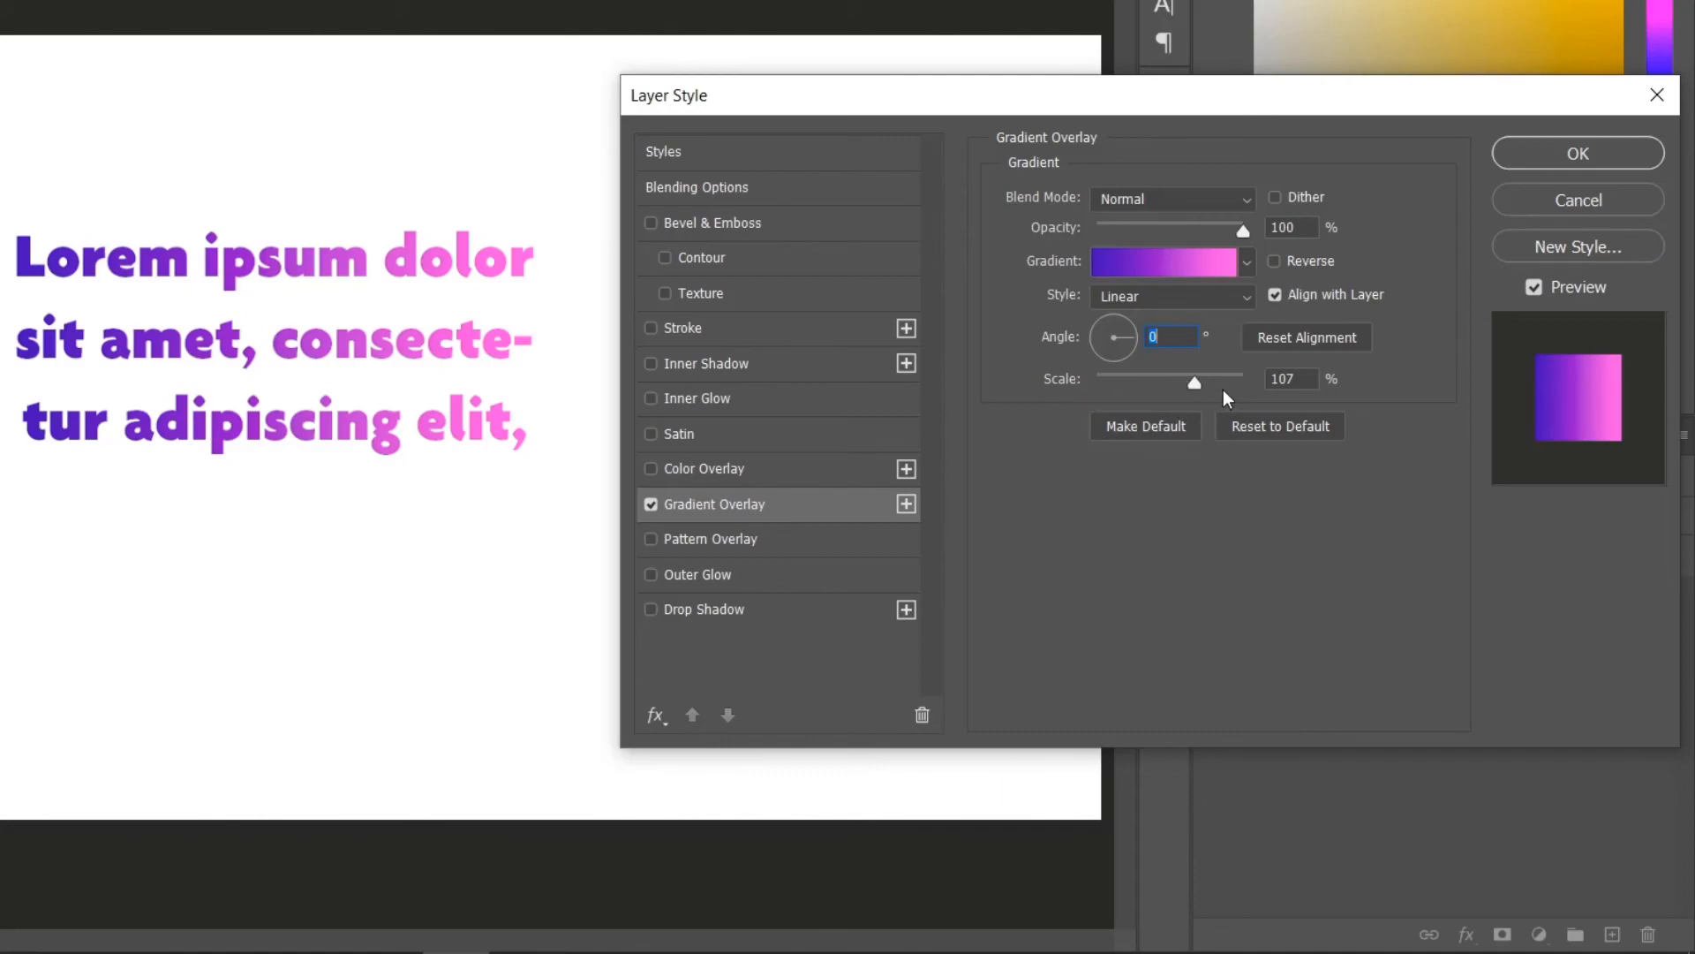
Set the gradient overlay scale to 100% and confirm the layer style.
left_click_drag(1294, 387, 1275, 374)
type("100")
key("Return")
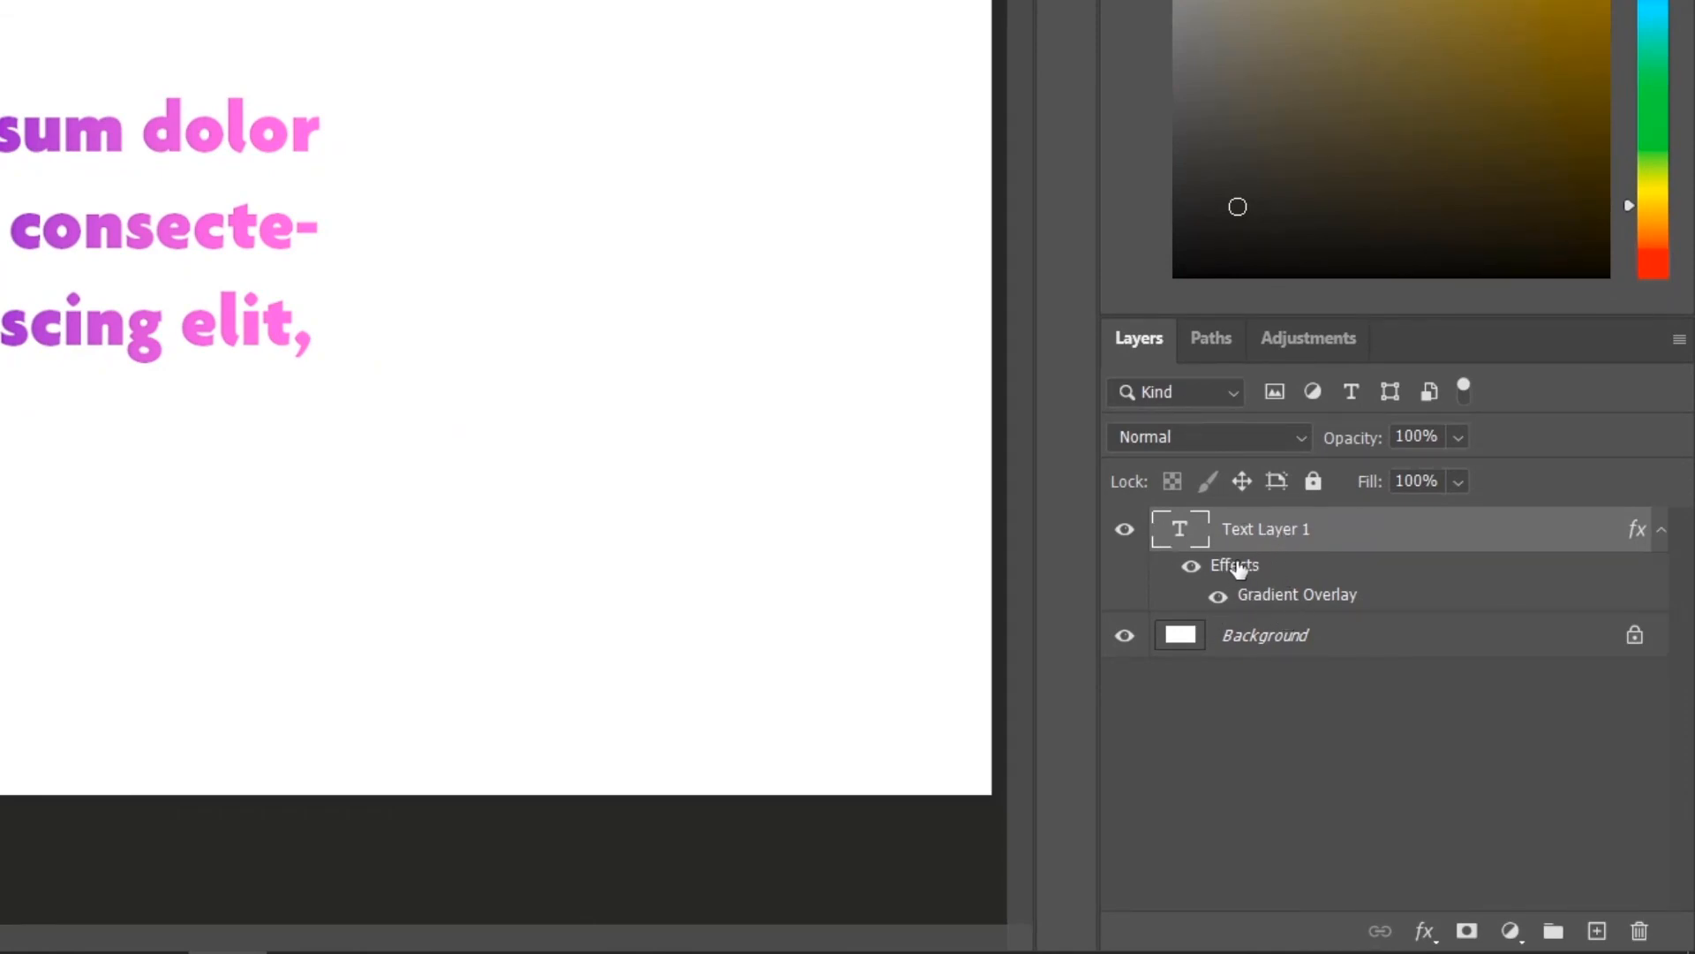
Reopen the Gradient Overlay effect of Text Layer 1 to review its settings and close it.
double_click(1309, 603)
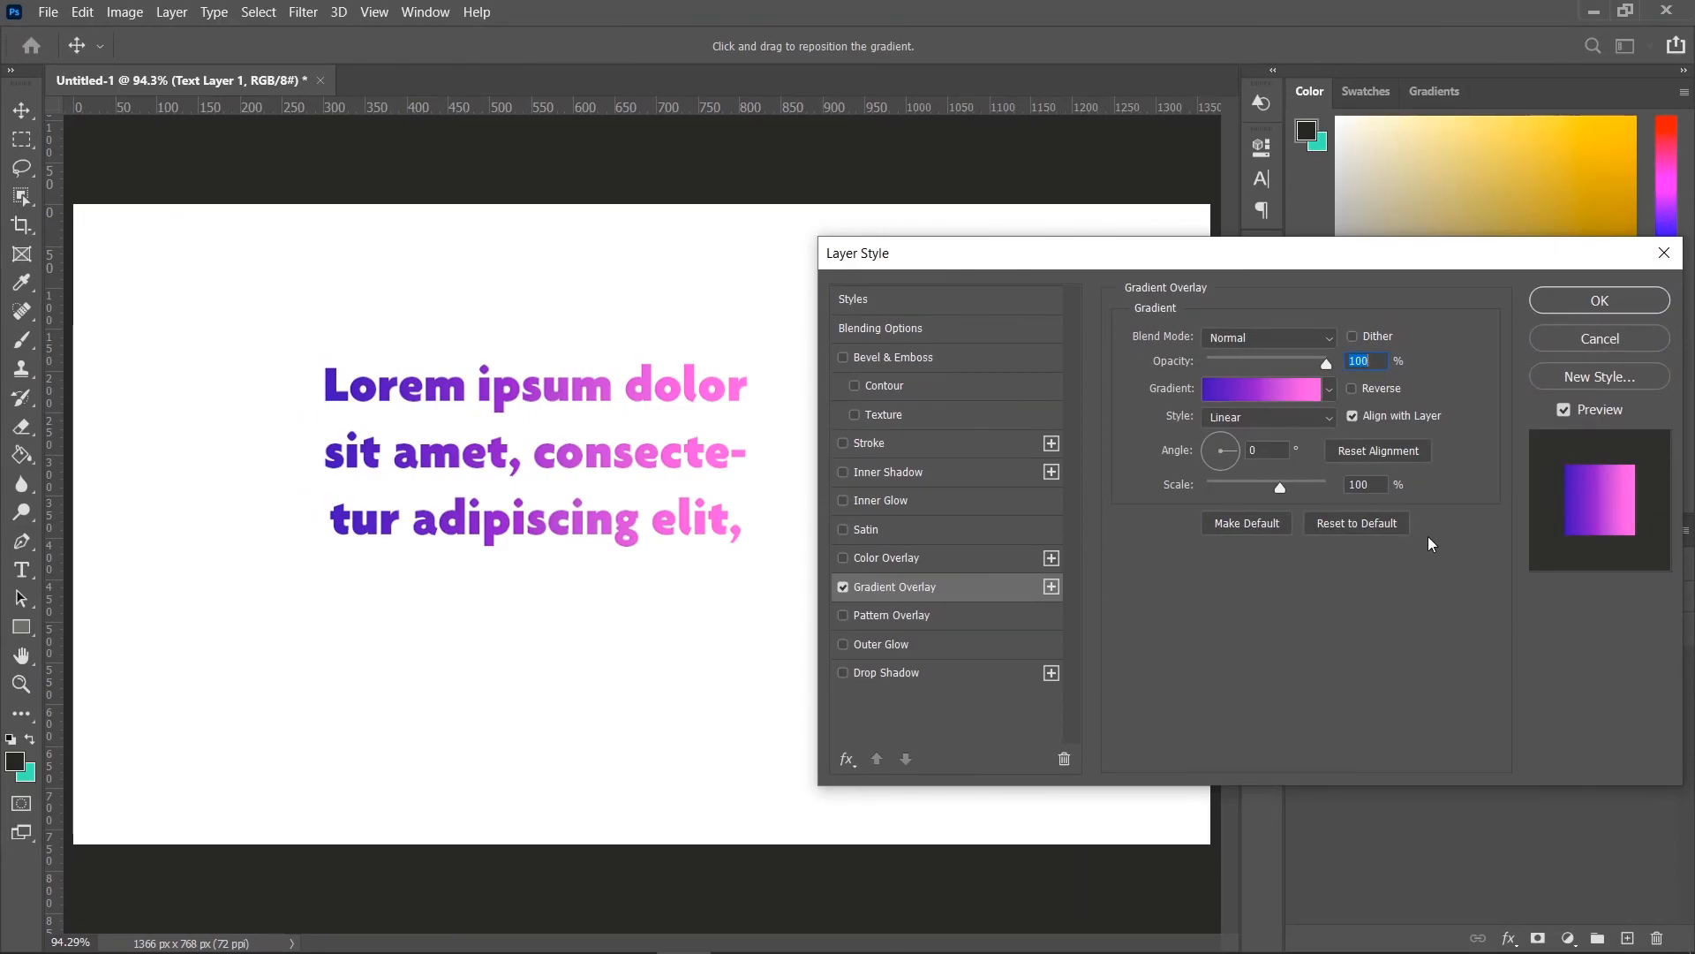
left_click(1593, 293)
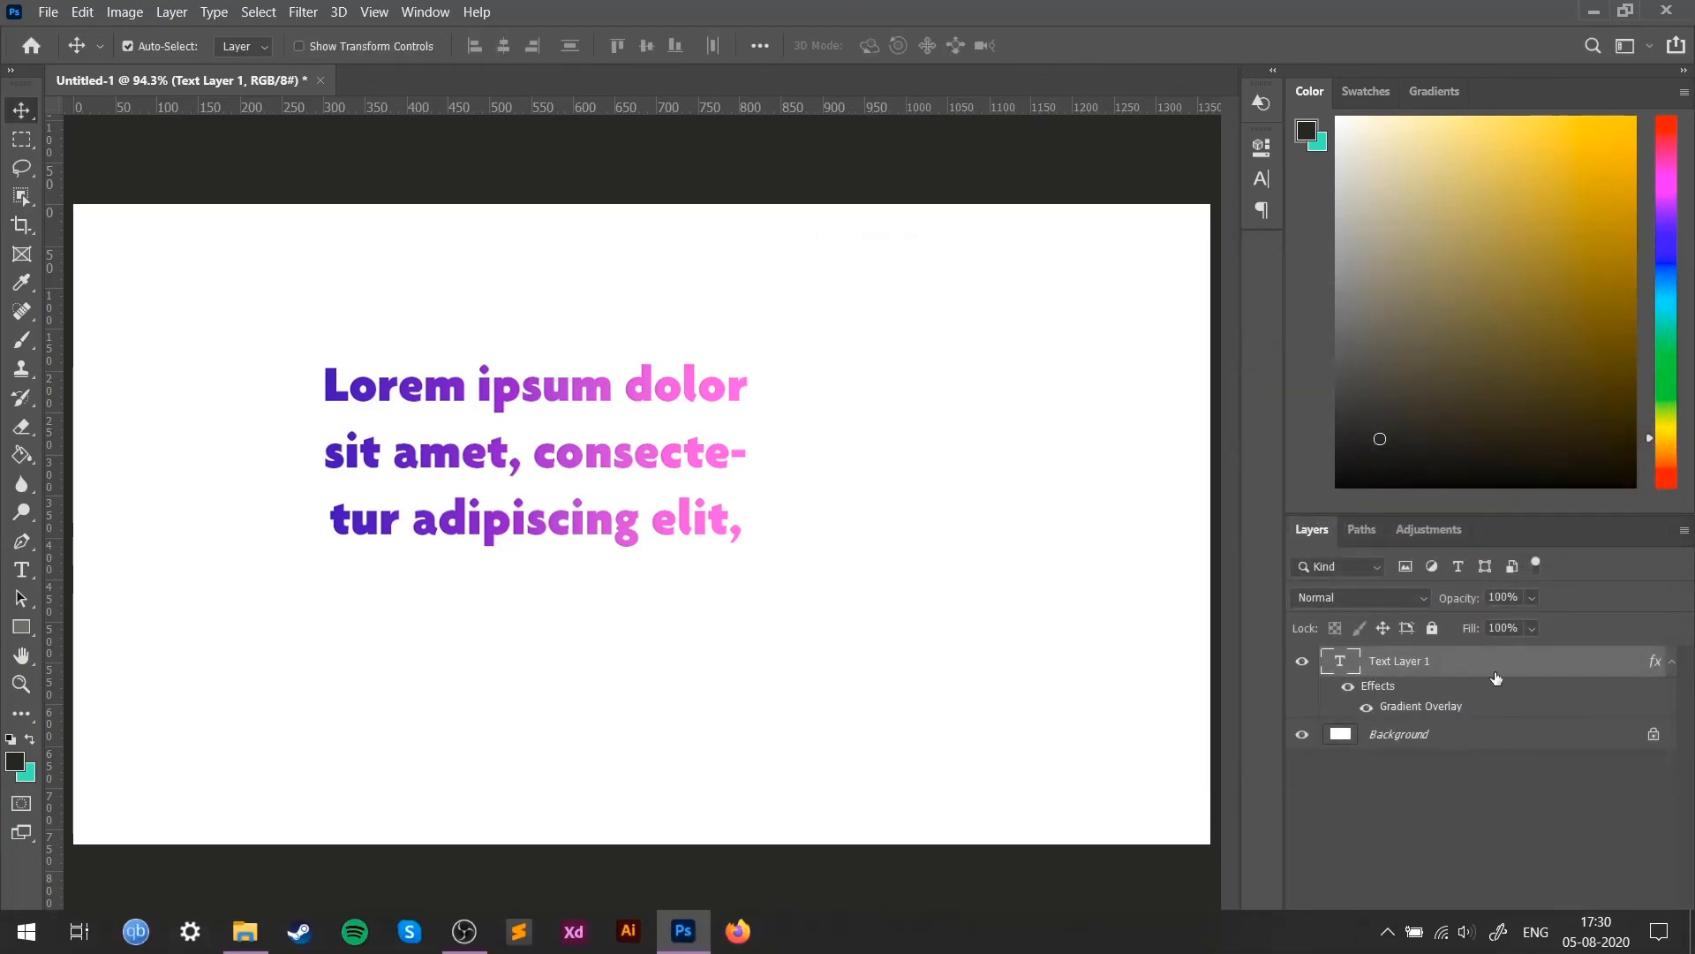